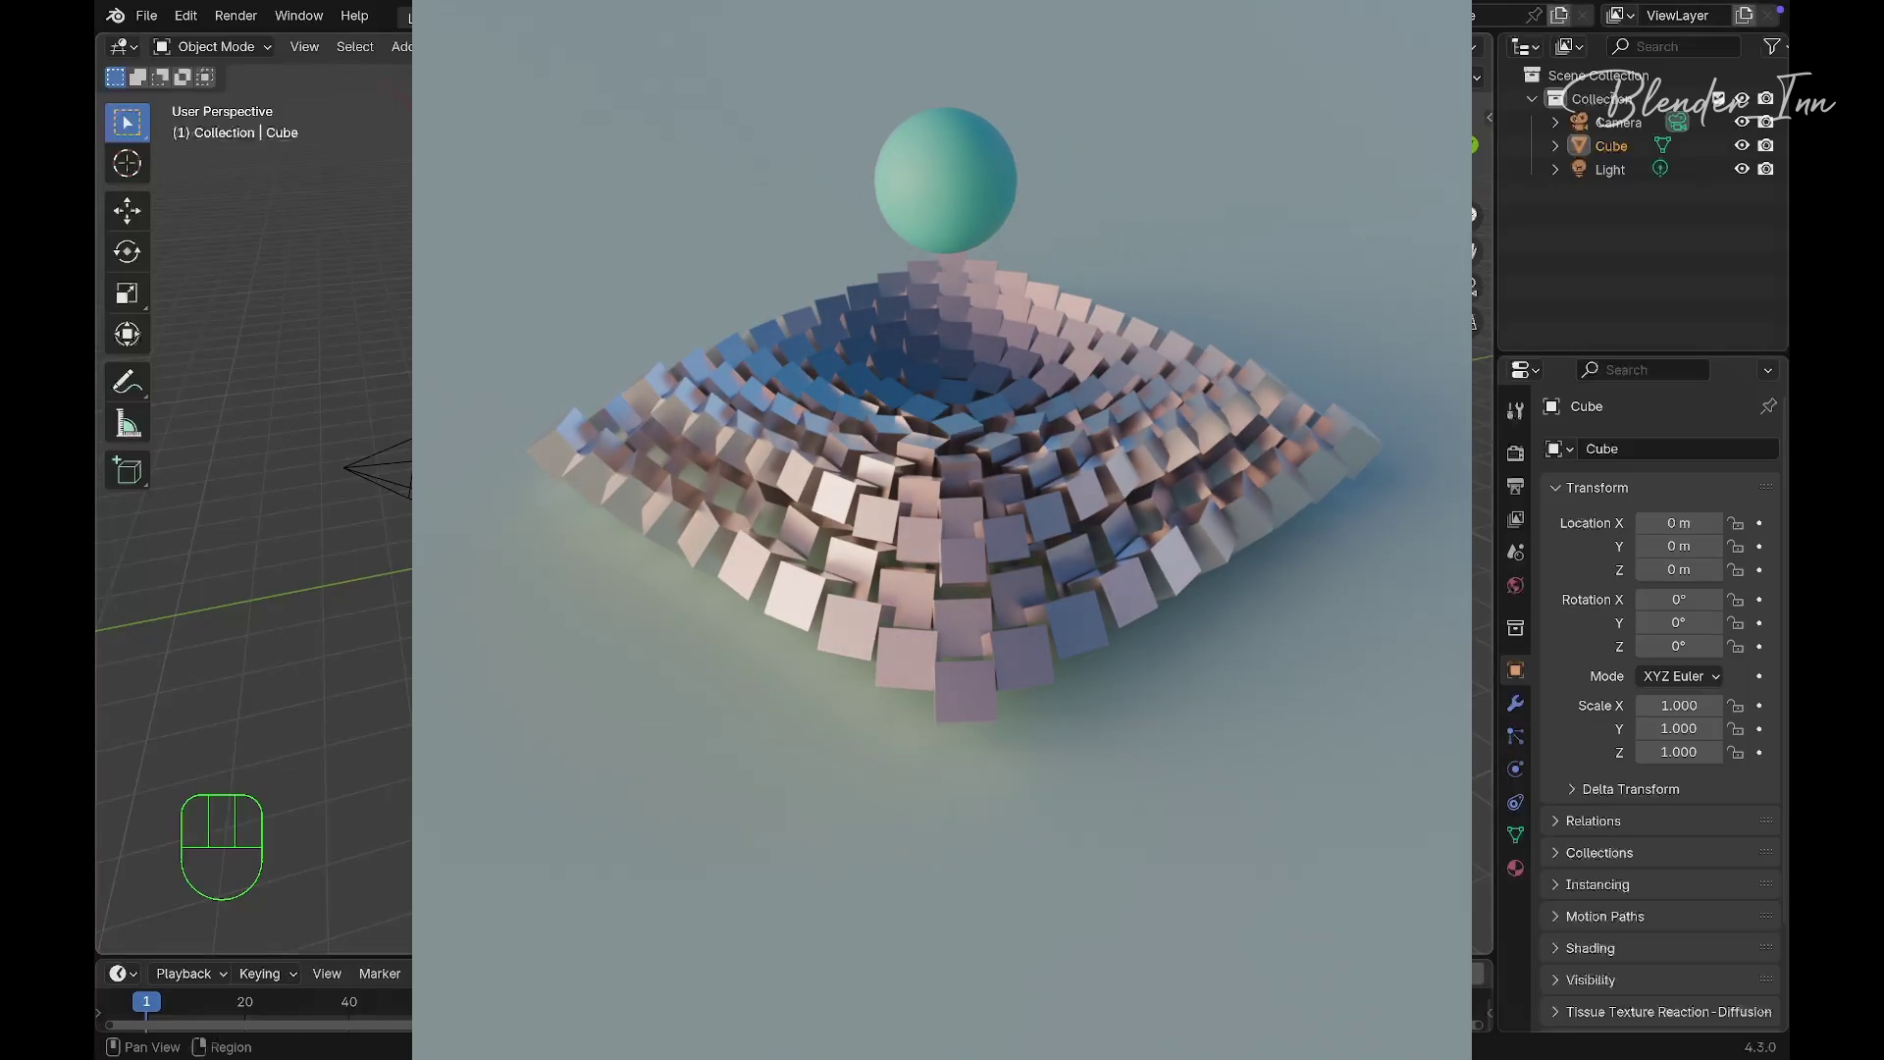
Delete all the default objects from the scene
{"action": "key", "text": "a"}
{"action": "key", "text": "x"}
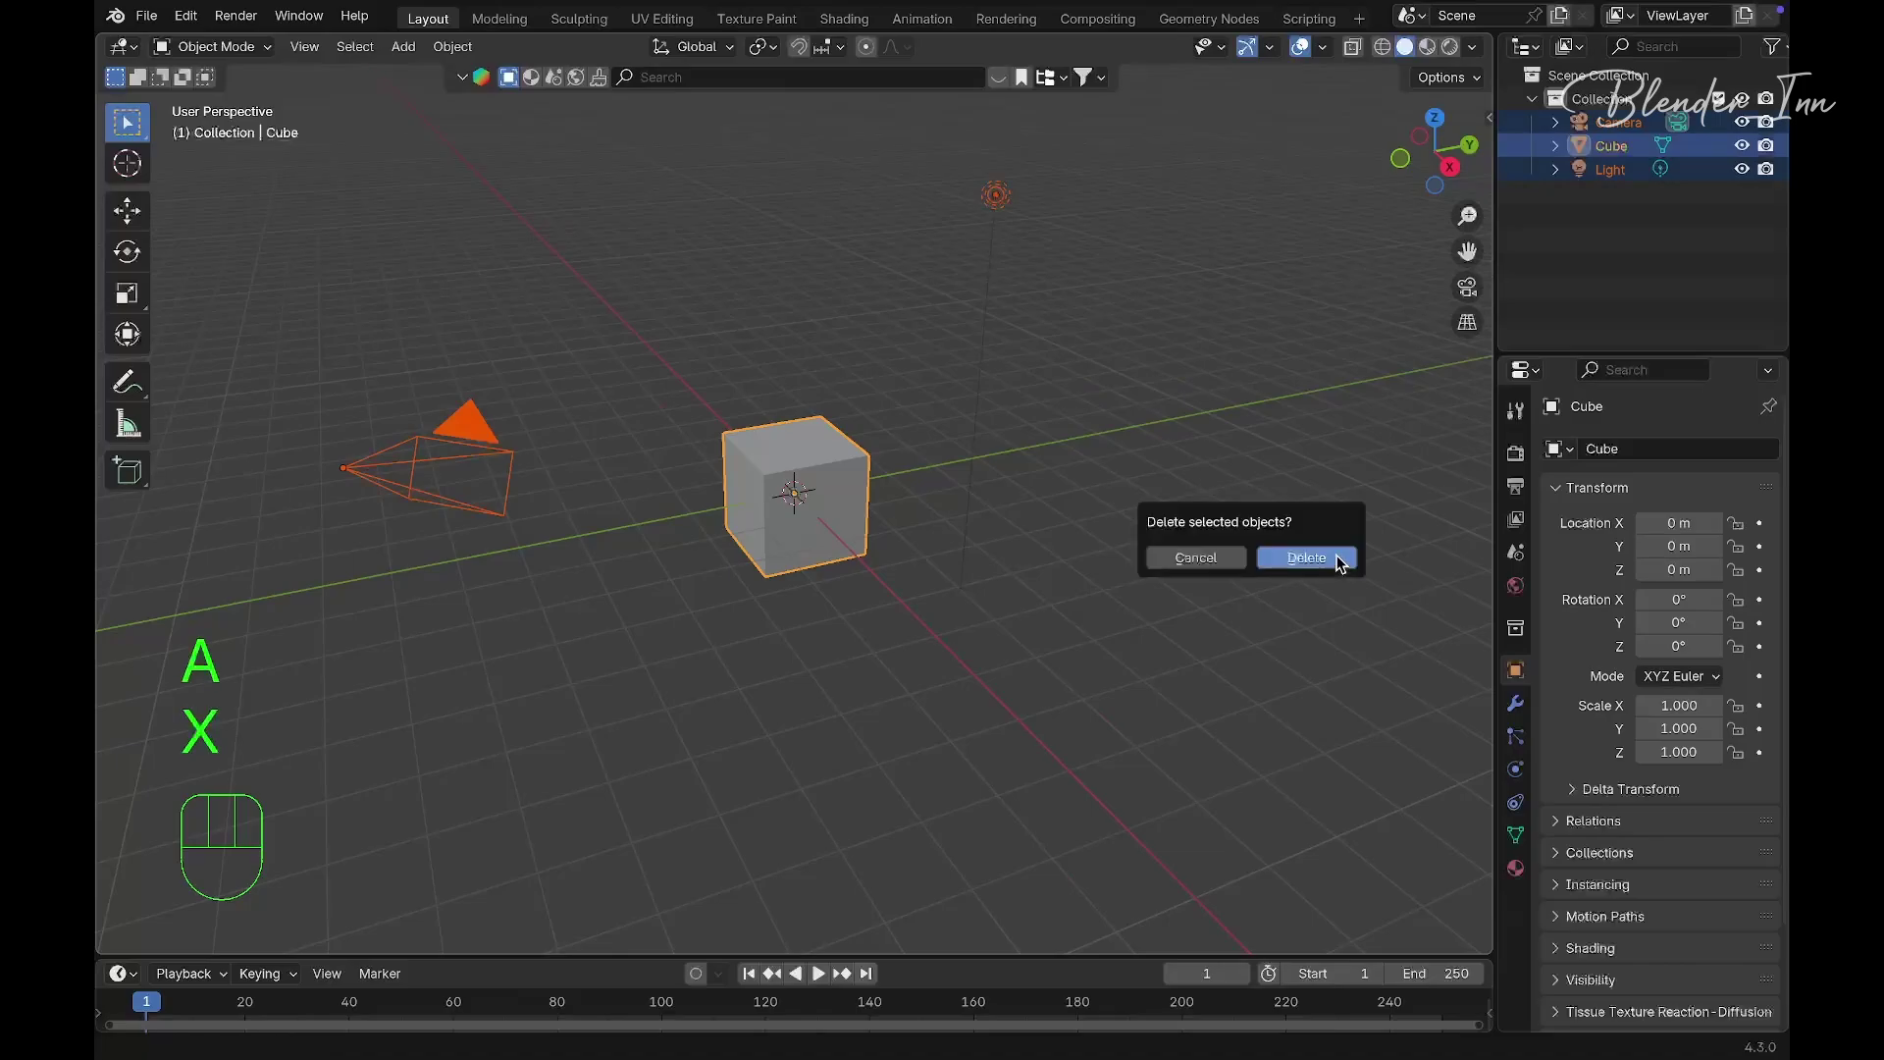
{"action": "left_click", "coordinate": [1340, 563]}
Add a cube mesh at the origin and scale it down uniformly to about 0.409
{"action": "key", "text": "shift+a"}
{"action": "mouse_move", "coordinate": [1341, 557]}
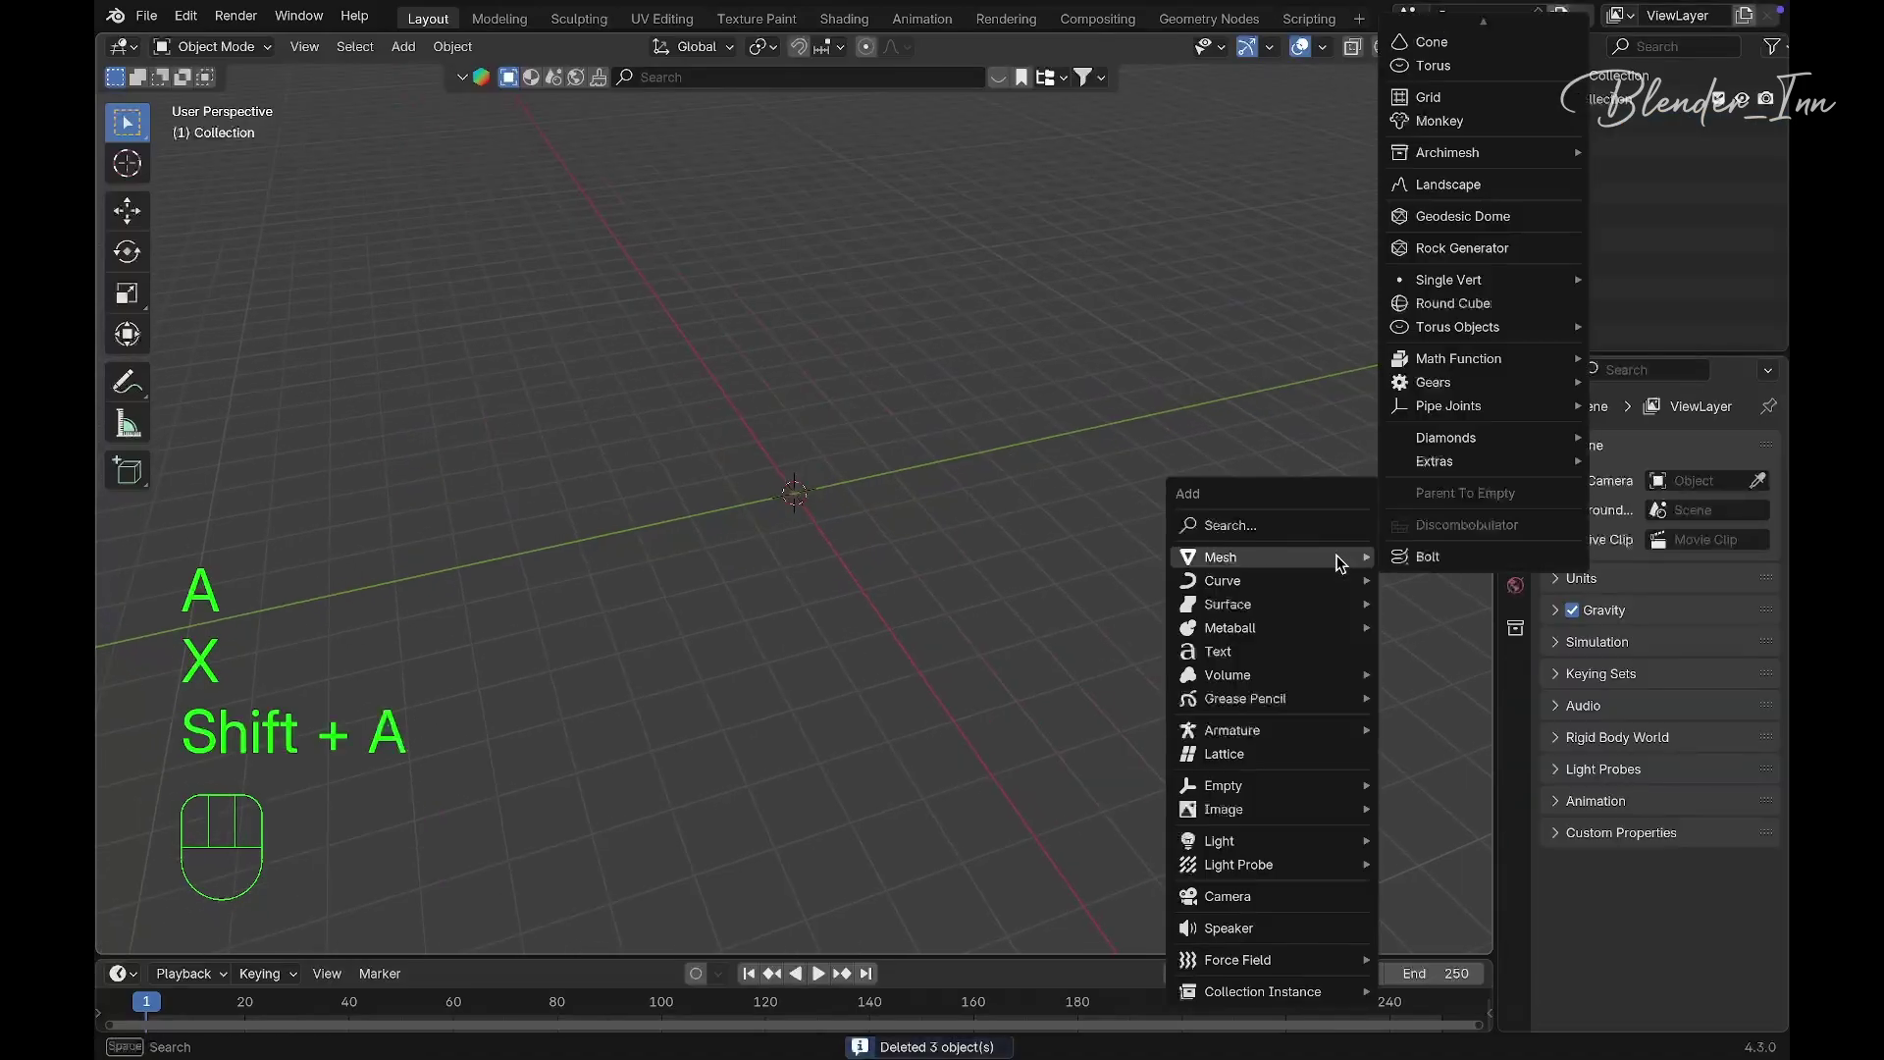
{"action": "mouse_move", "coordinate": [1487, 23]}
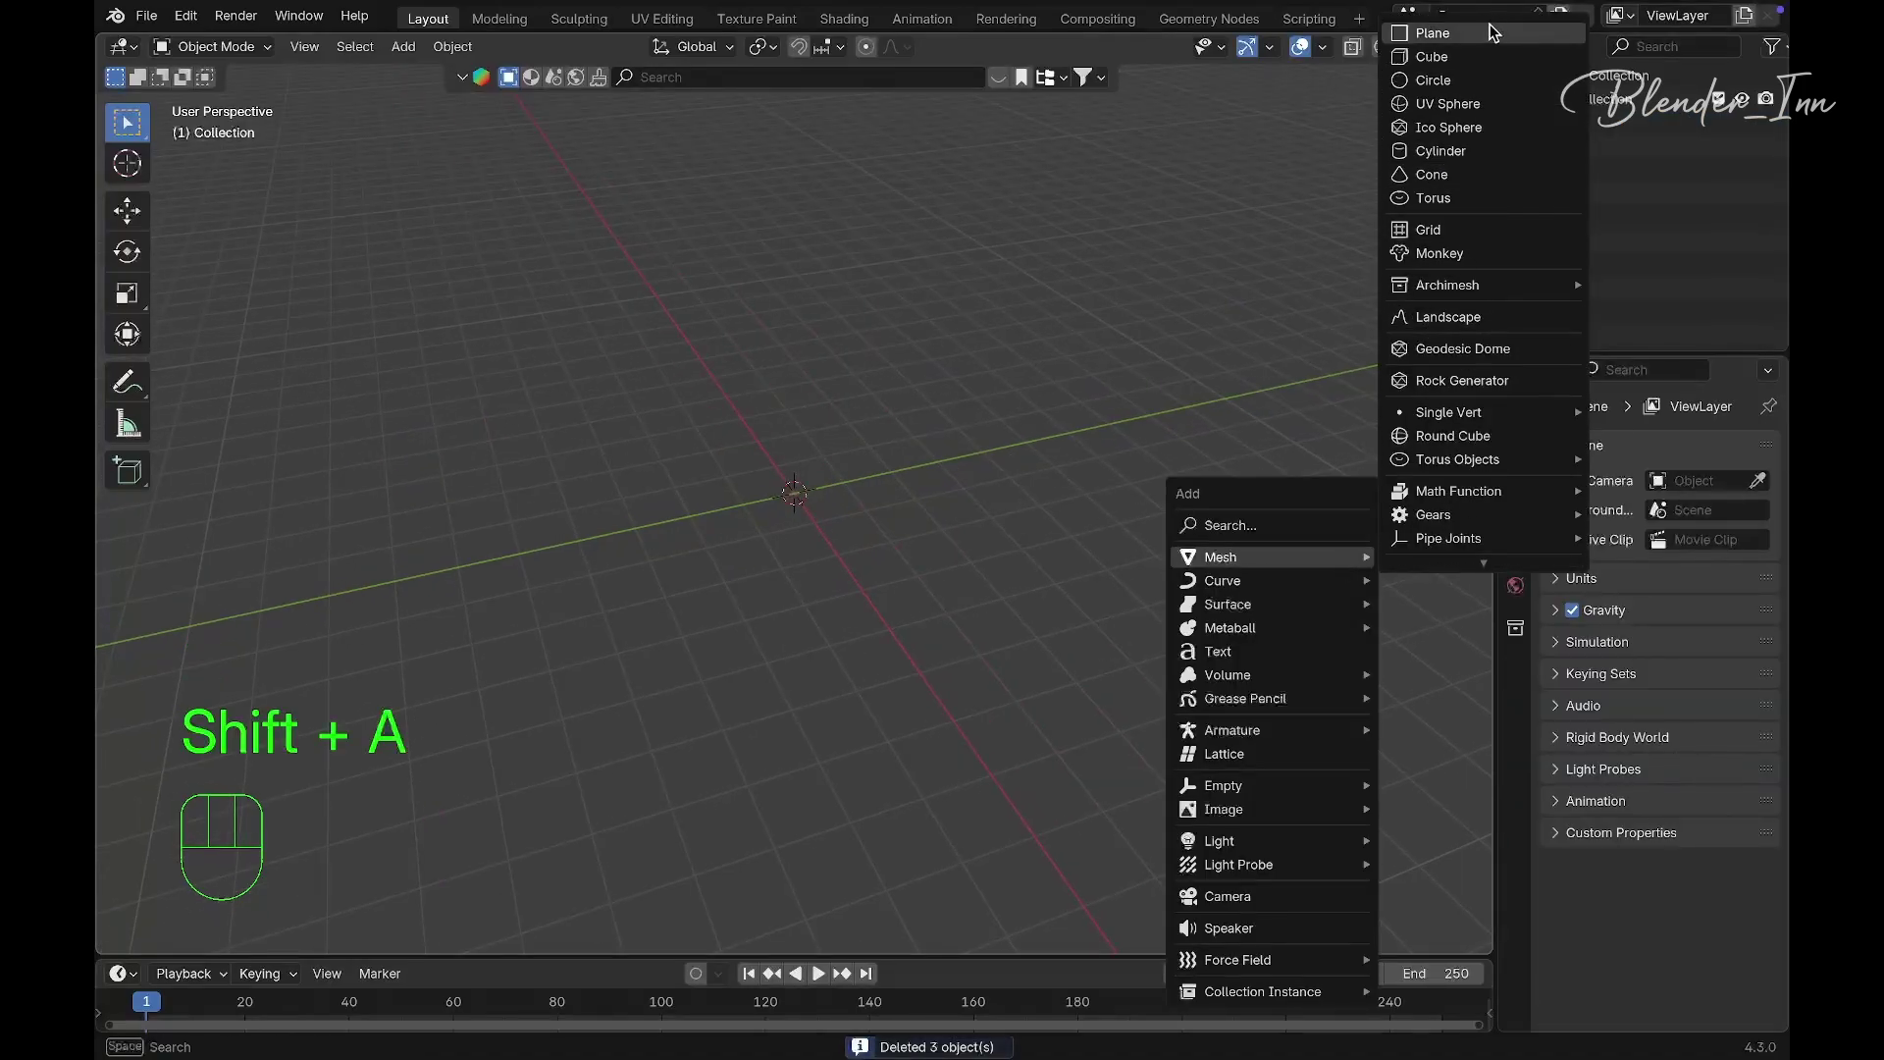
{"action": "left_click", "coordinate": [1468, 56]}
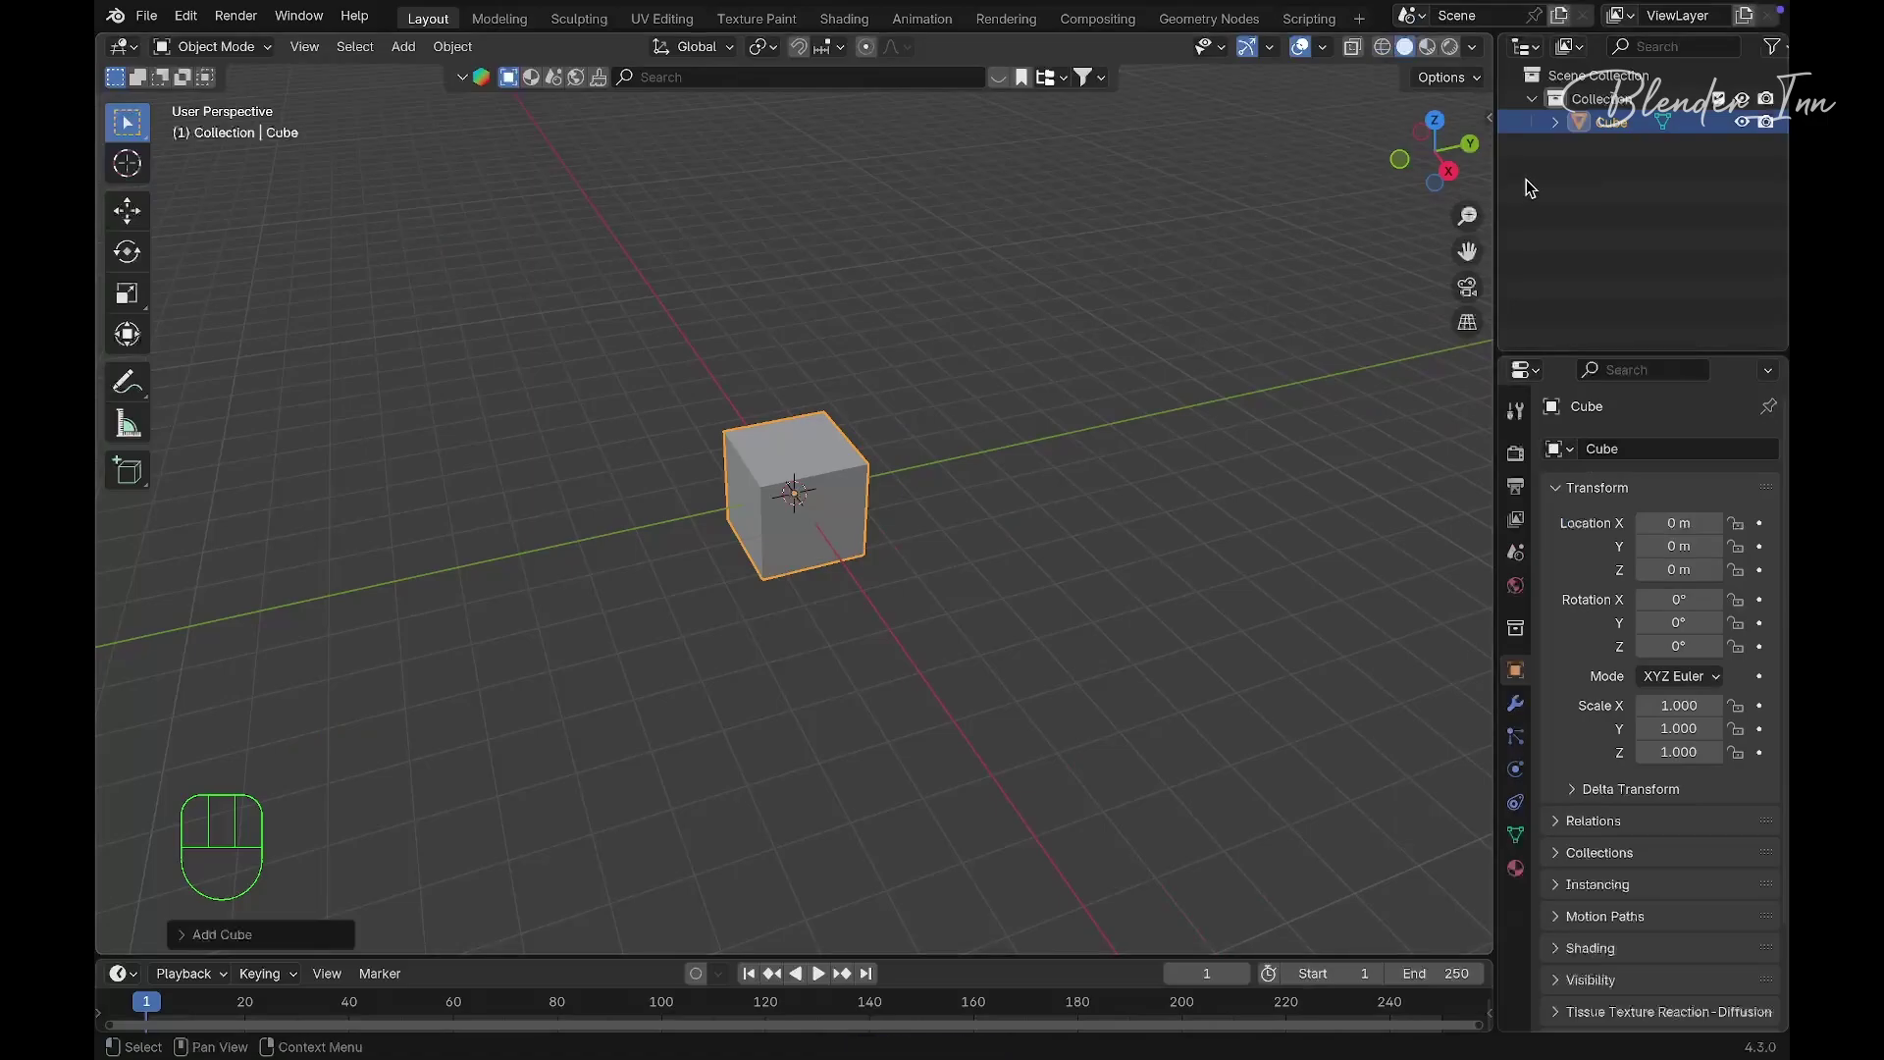
{"action": "left_click", "coordinate": [1438, 123]}
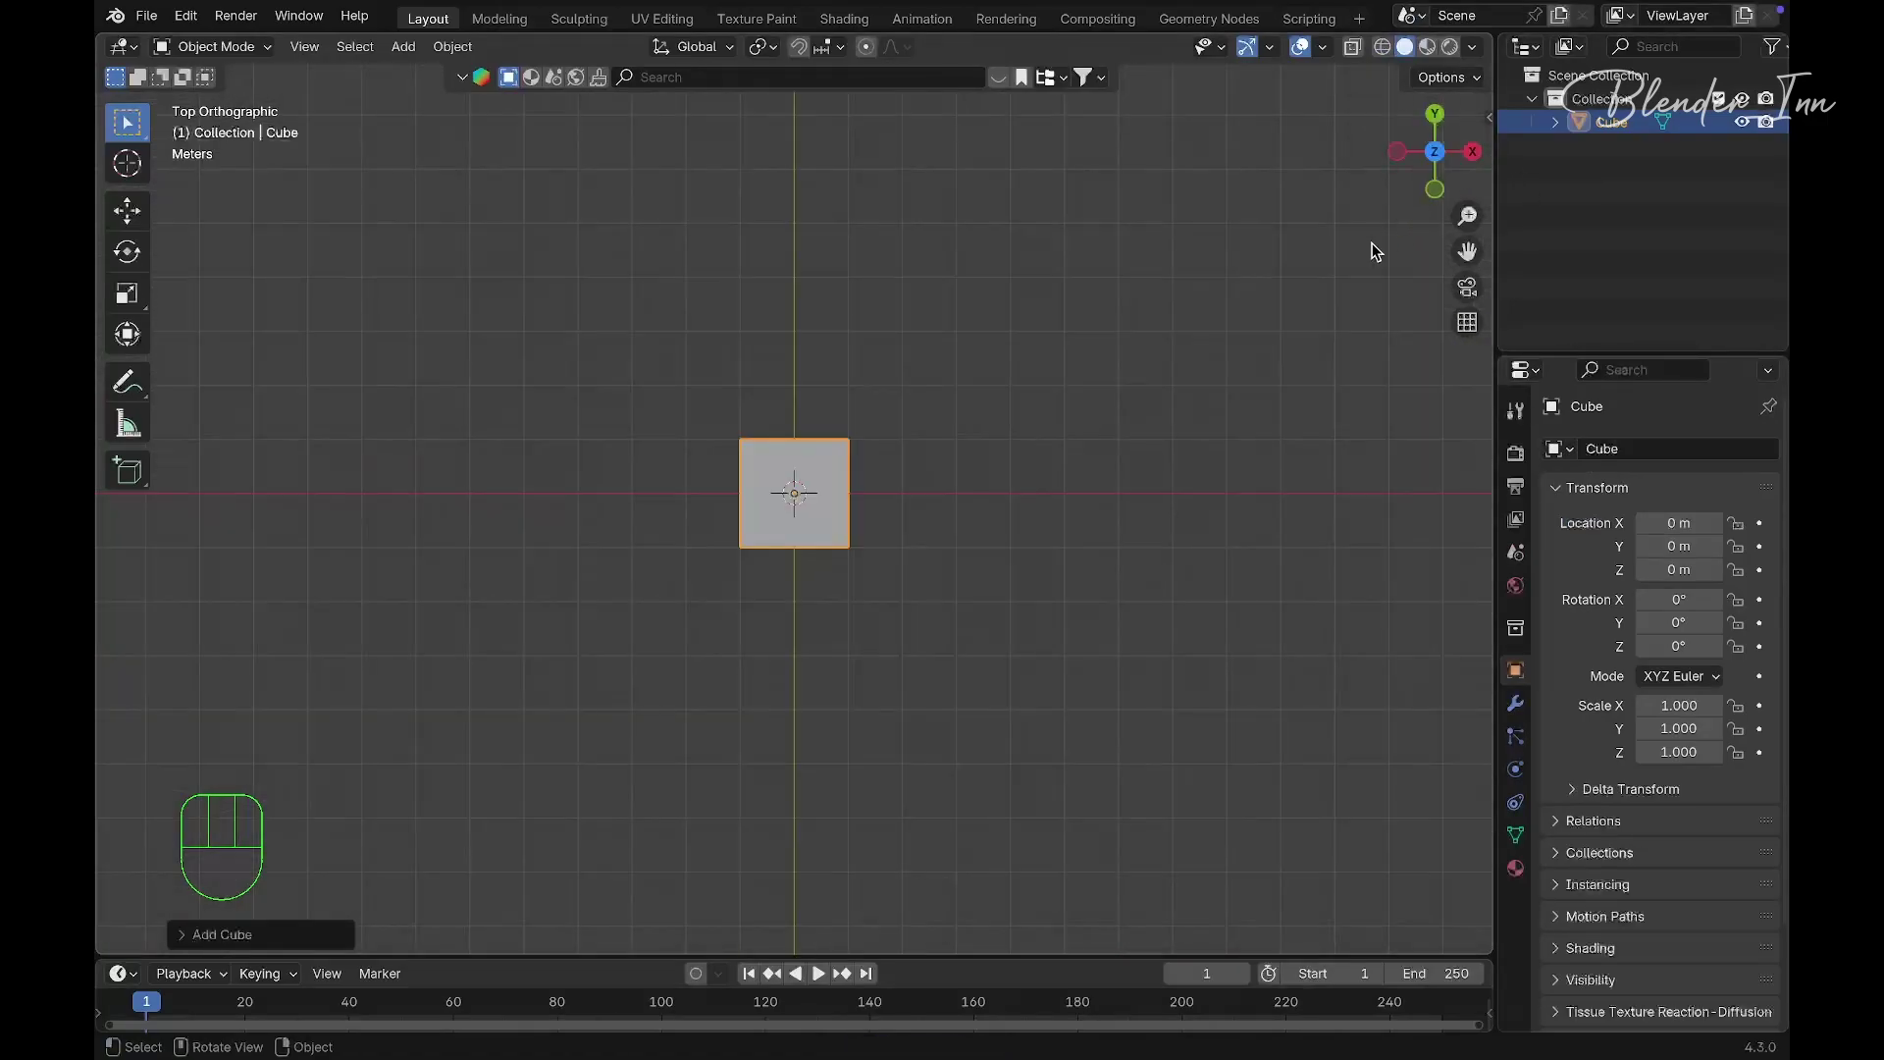
{"action": "key", "text": "s"}
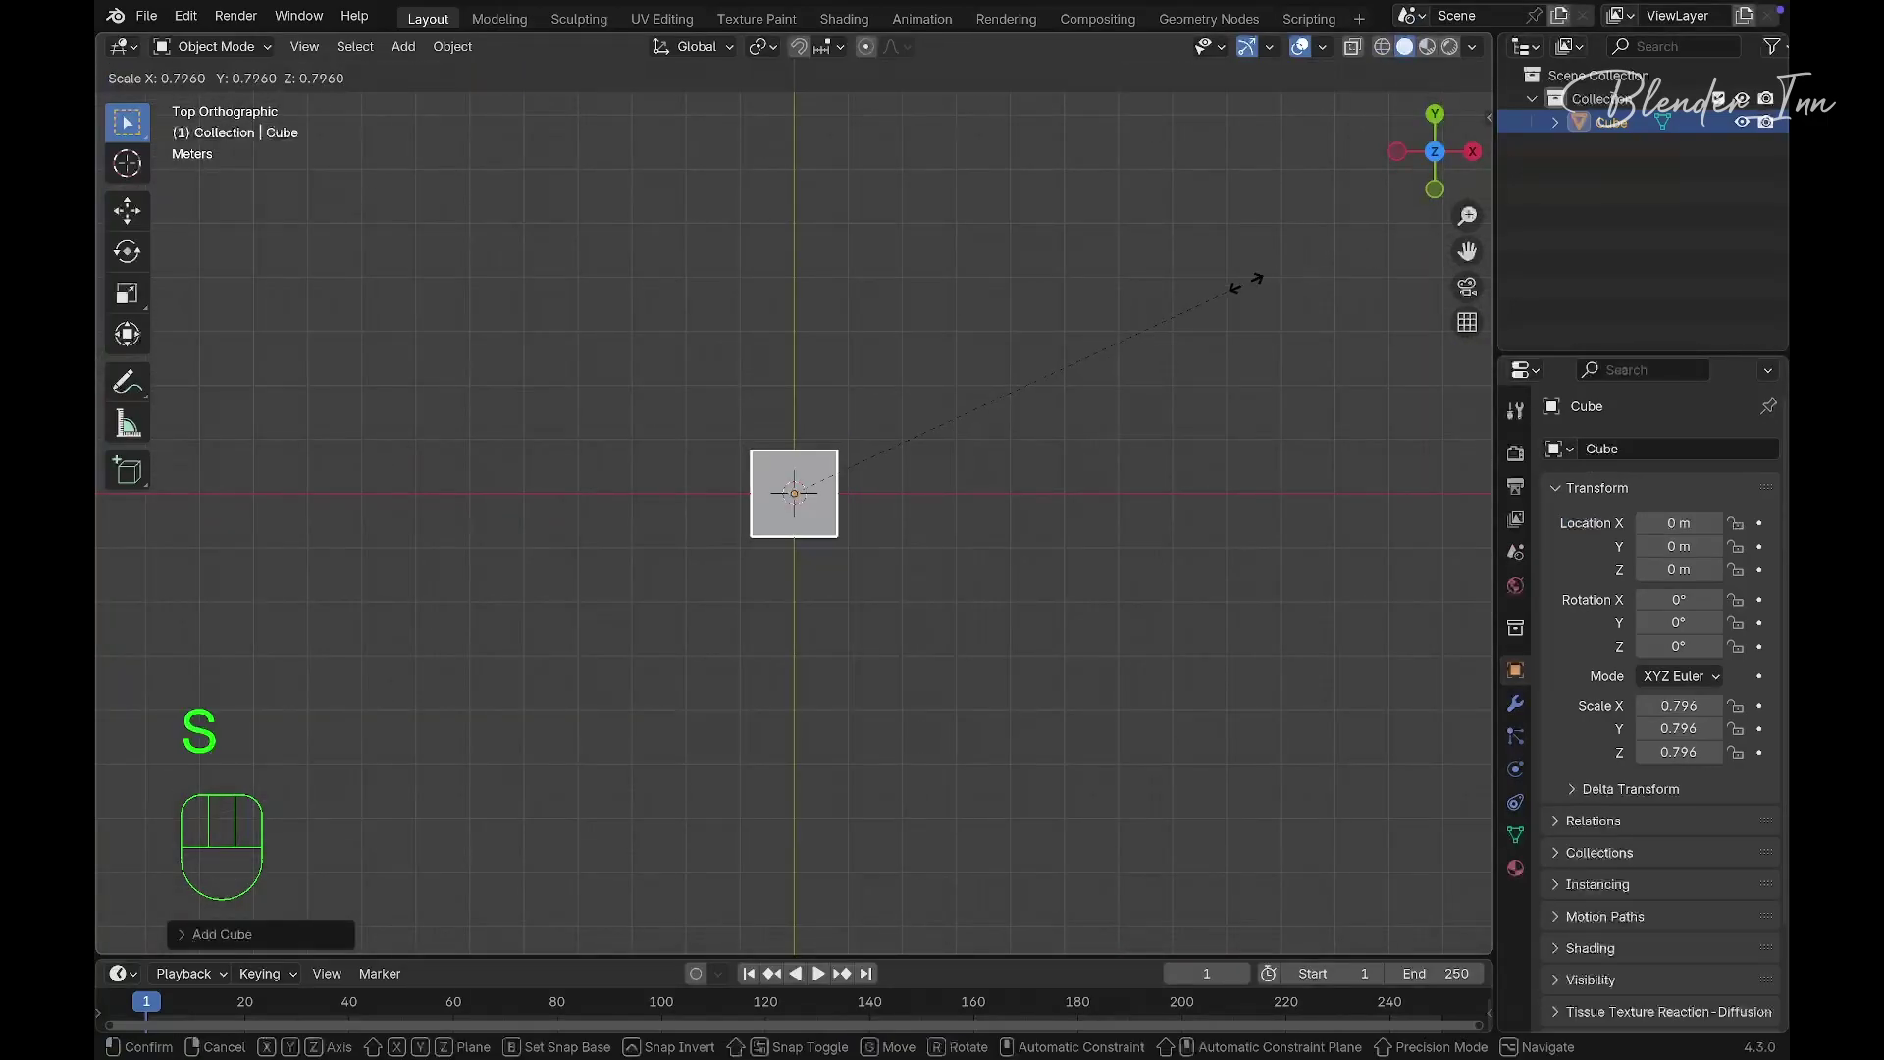
{"action": "left_click", "coordinate": [1012, 359]}
Duplicate the cube along the Y axis, about 1.02 m from the original
{"action": "key", "text": "shift+d"}
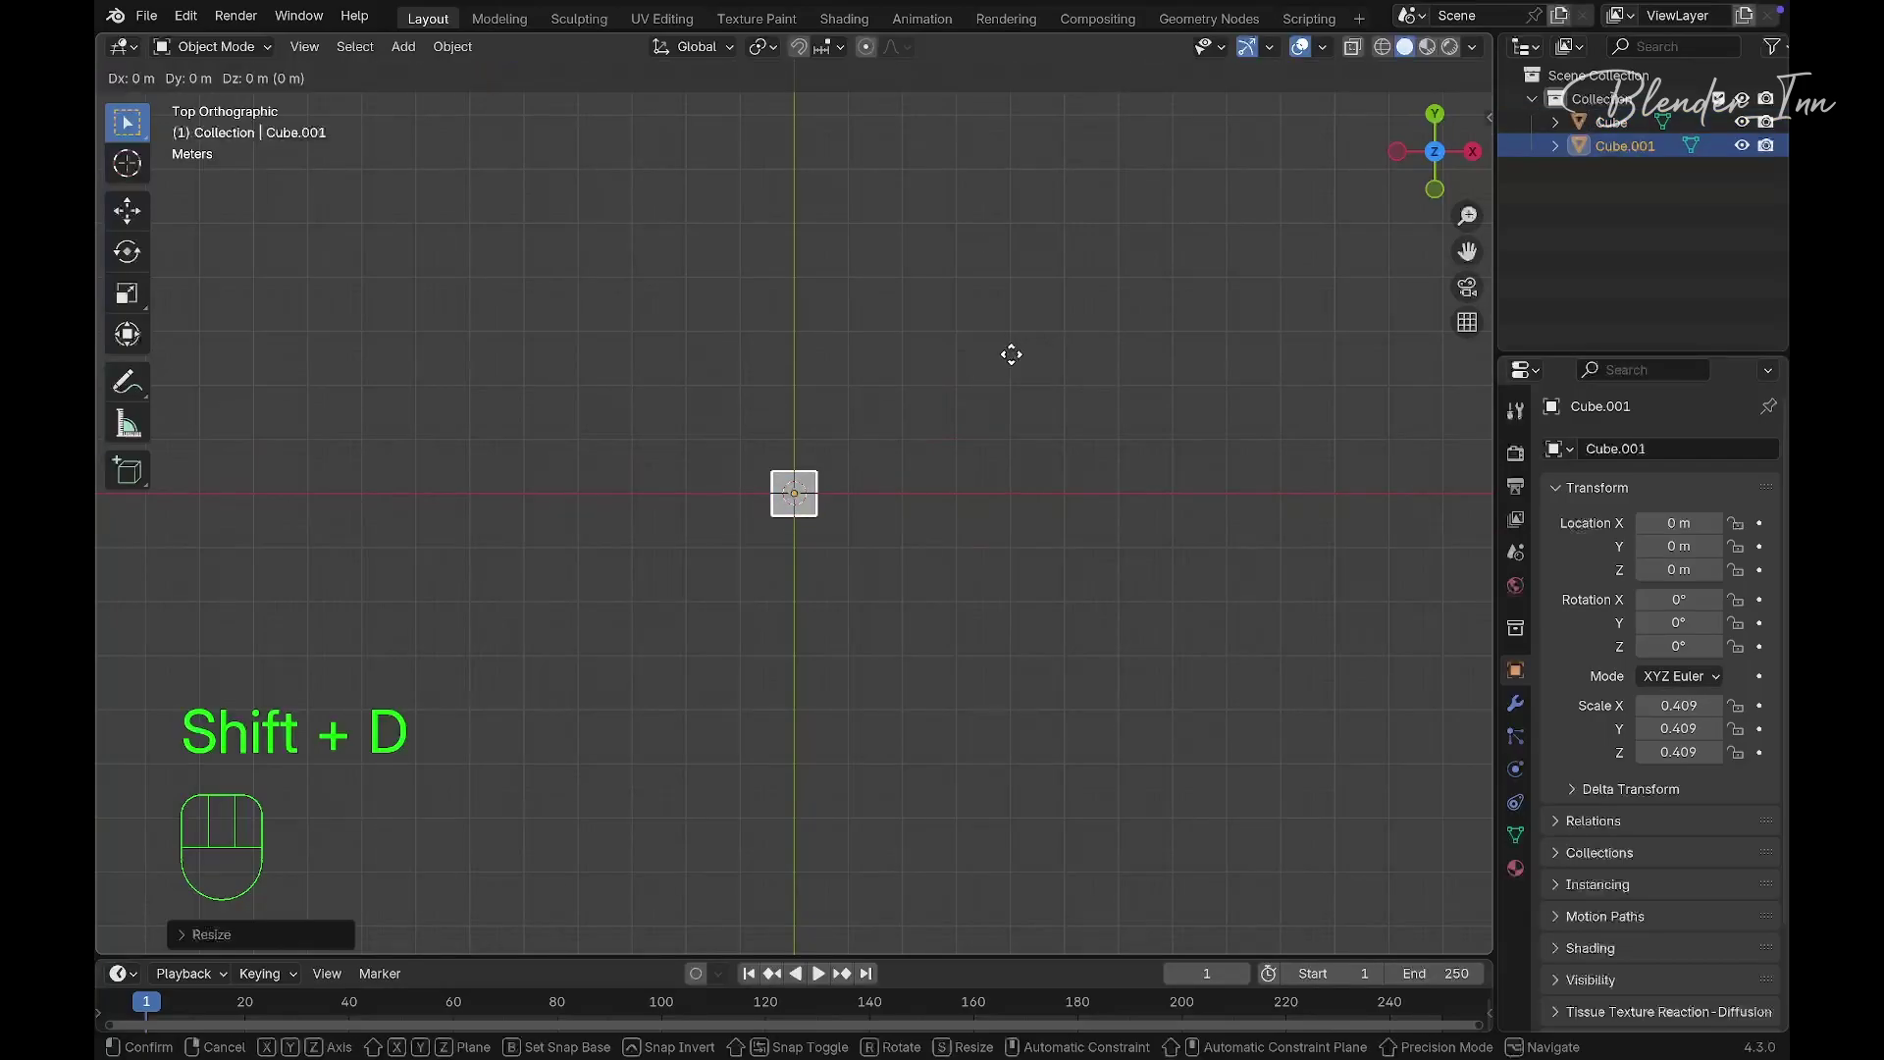
{"action": "key", "text": "y"}
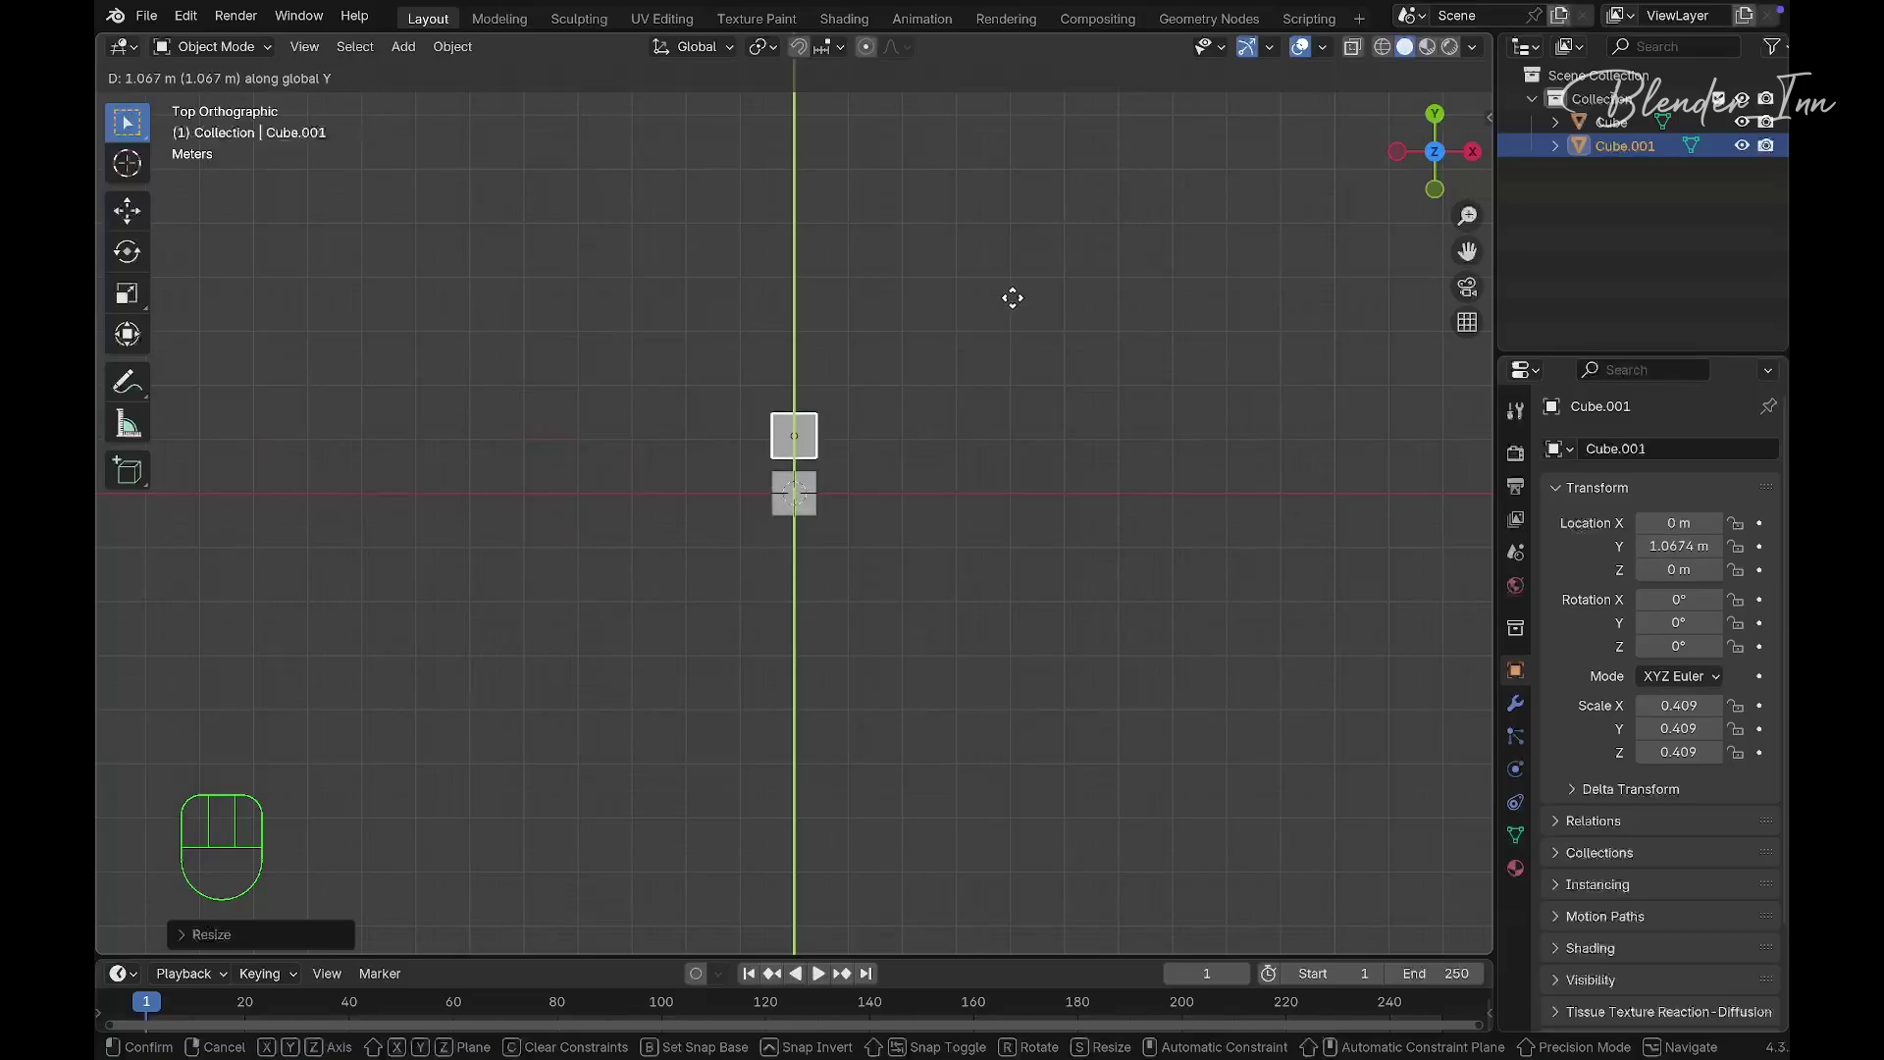
{"action": "left_click", "coordinate": [1013, 298]}
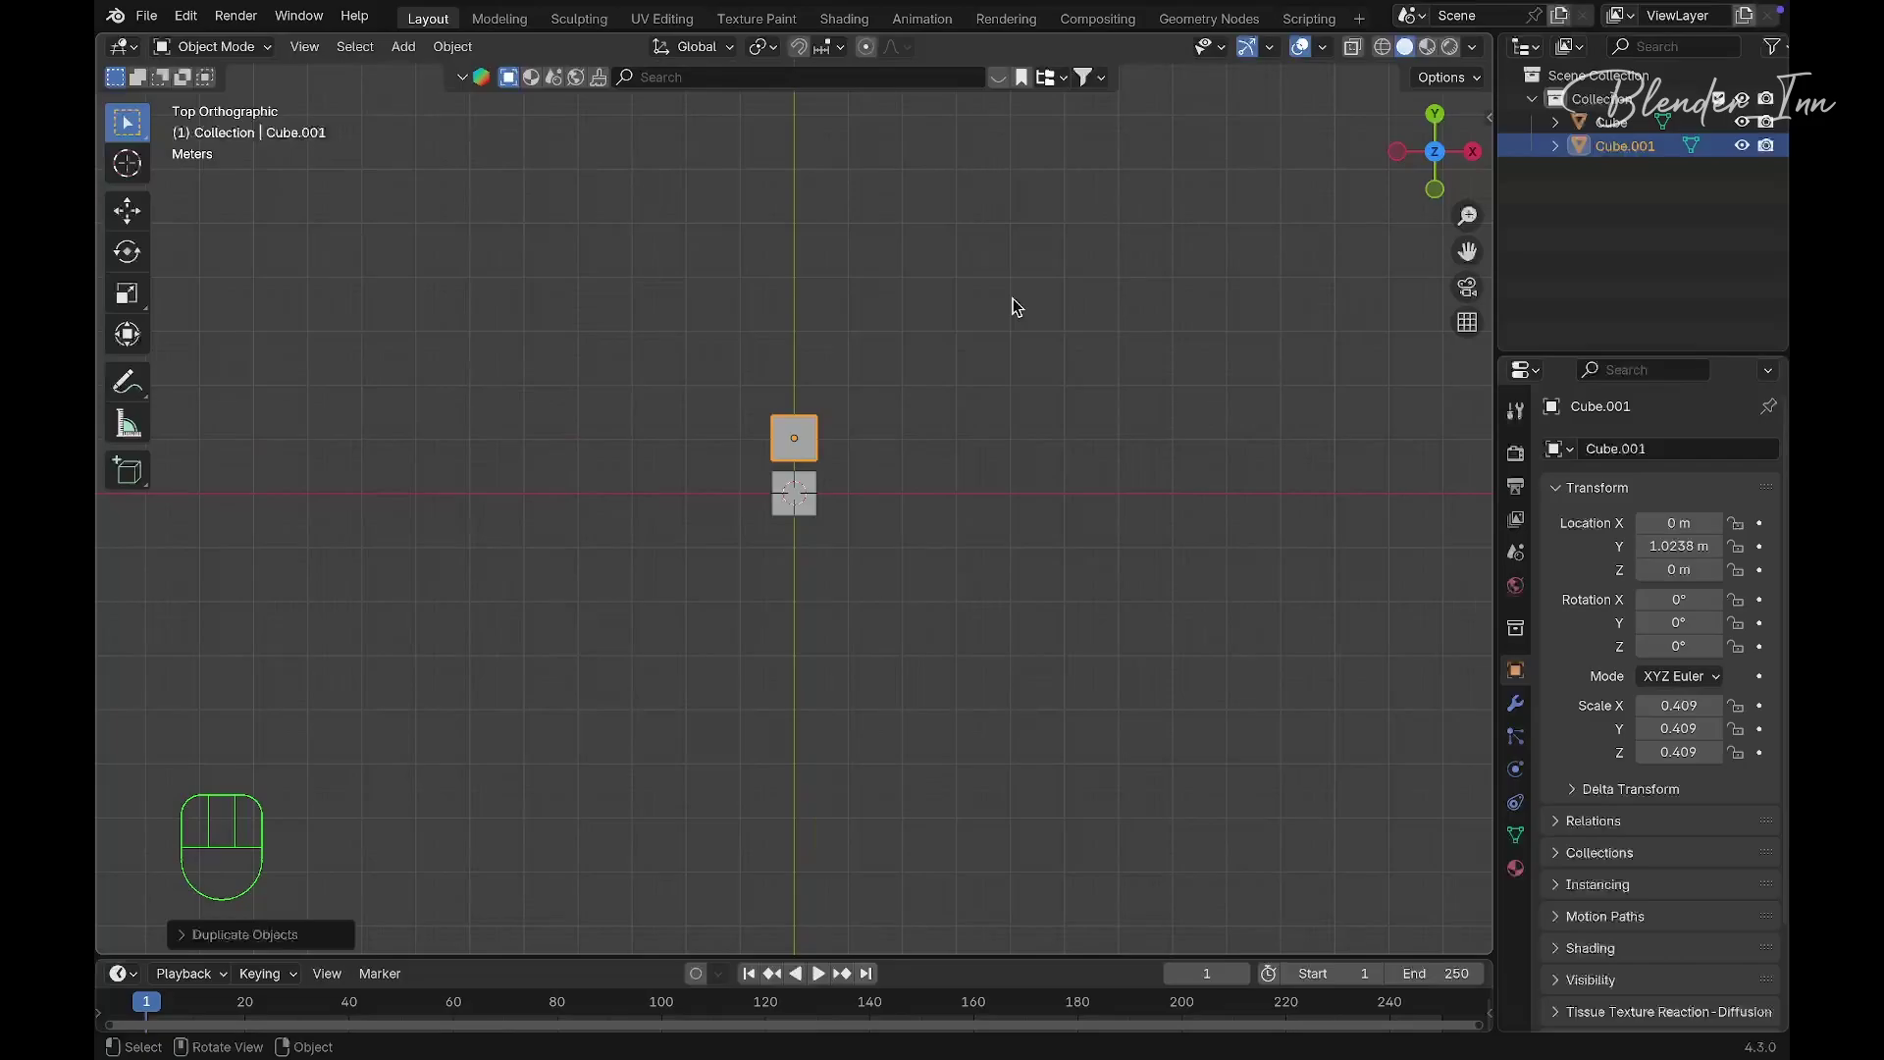
Repeat the Y-axis duplication nine more times to form a column of eleven evenly spaced cubes
{"action": "key", "text": "shift+r"}
{"action": "key", "text": "shift+r"}
{"action": "key", "text": "shift+r"}
{"action": "key", "text": "shift+r"}
{"action": "key", "text": "shift+r"}
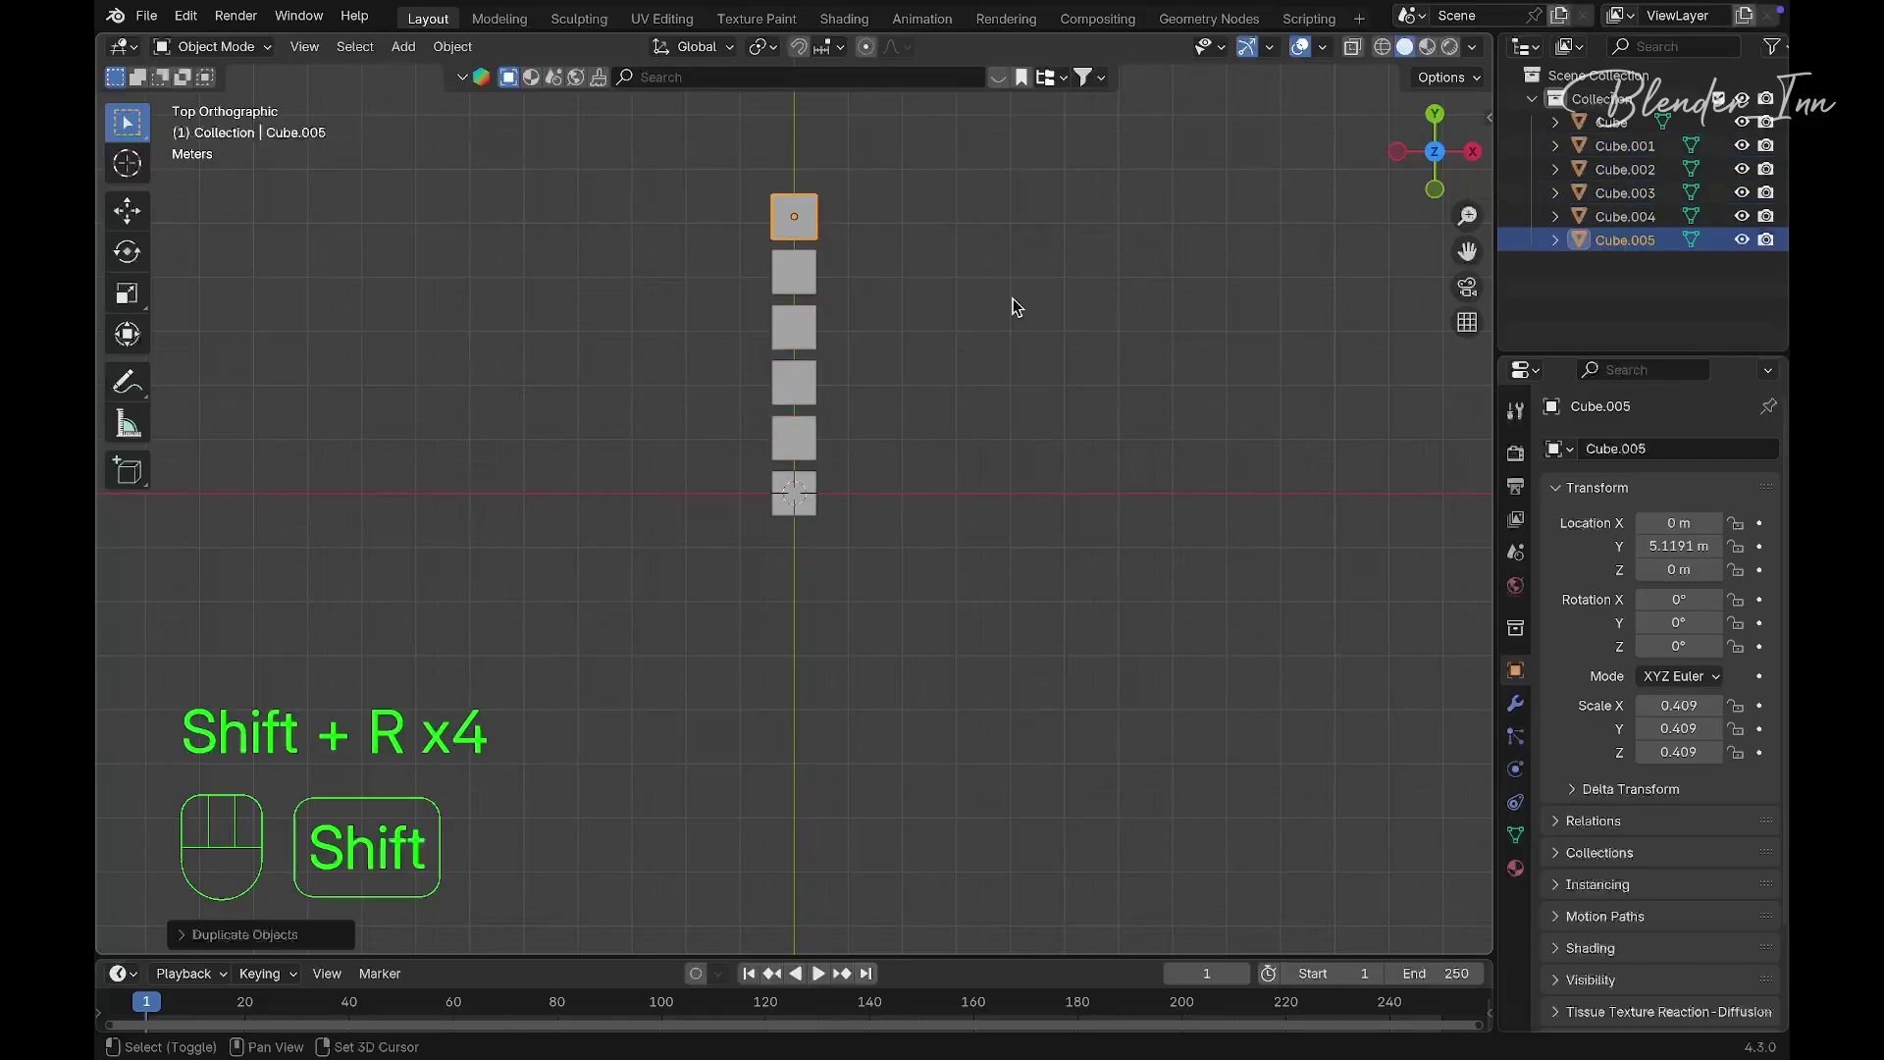
{"action": "key", "text": "shift+r"}
{"action": "key", "text": "shift+r"}
{"action": "key", "text": "shift+r"}
{"action": "key", "text": "shift+r"}
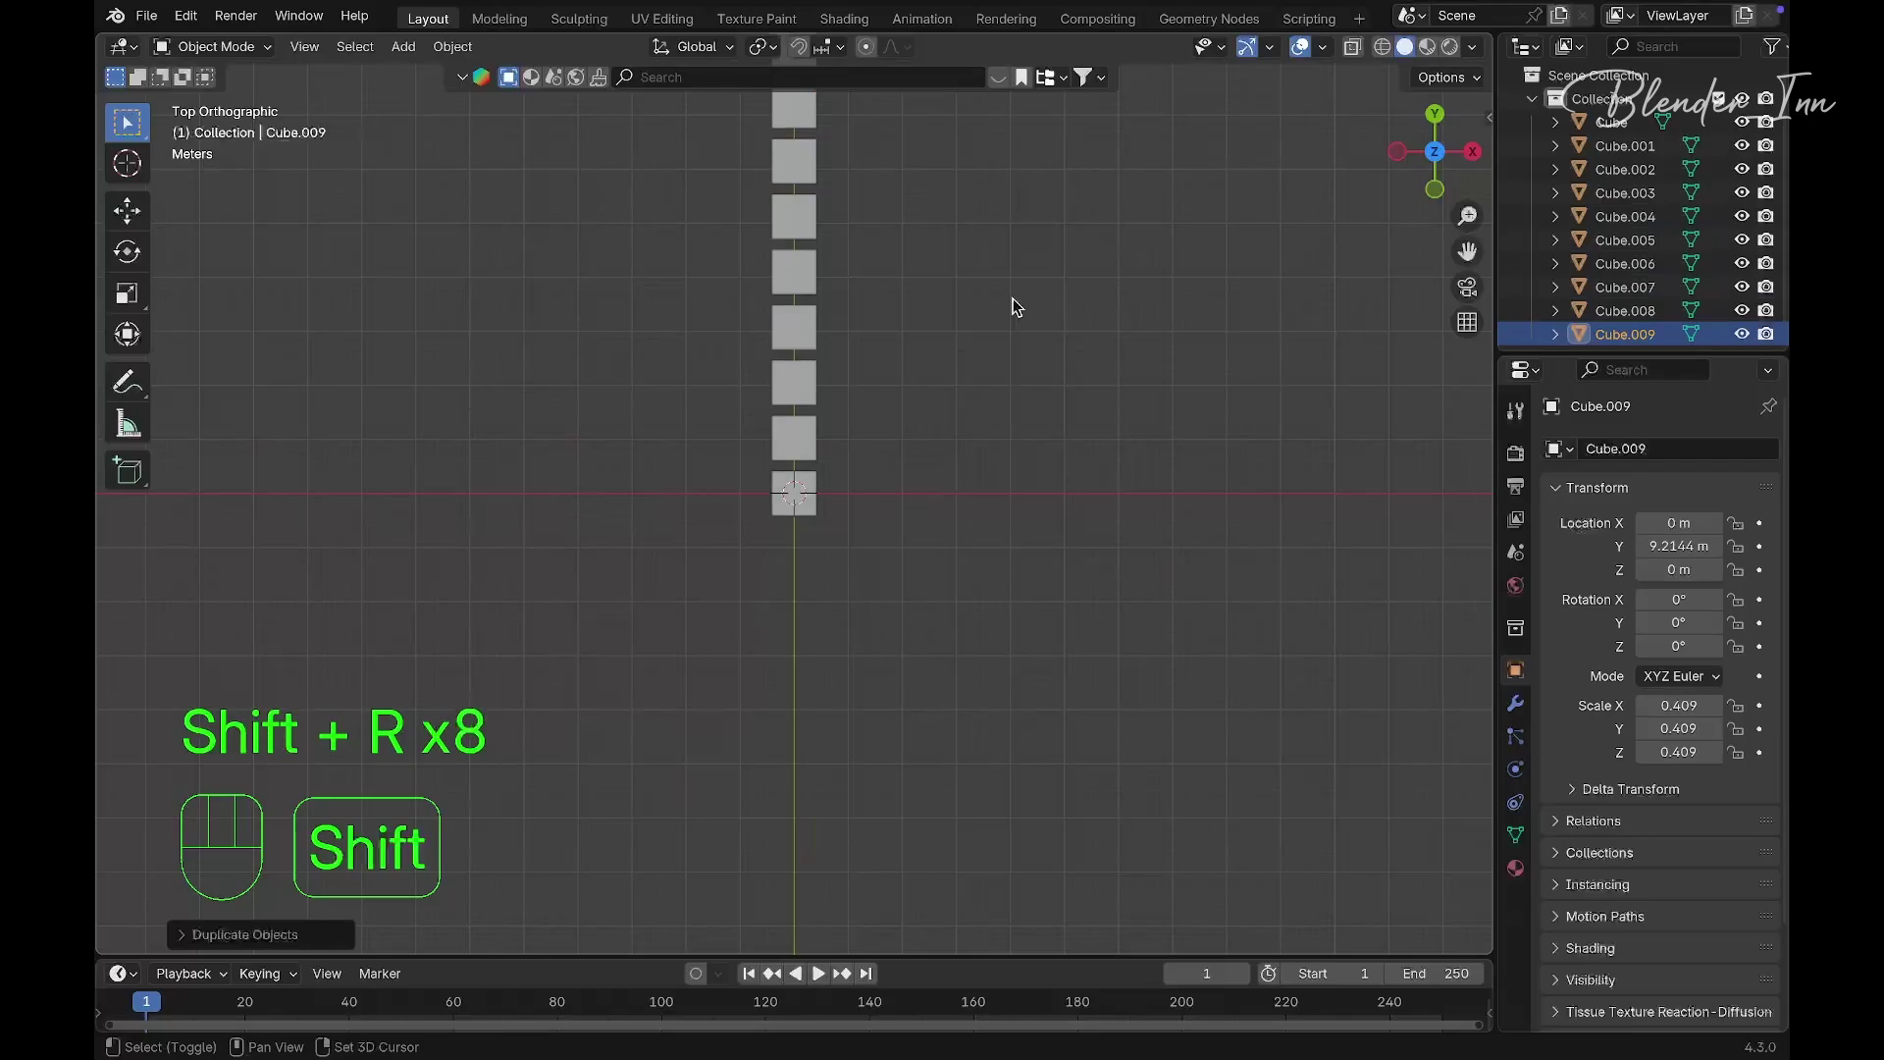
{"action": "scroll", "coordinate": [1020, 363], "scroll_direction": "down", "scroll_amount": 4}
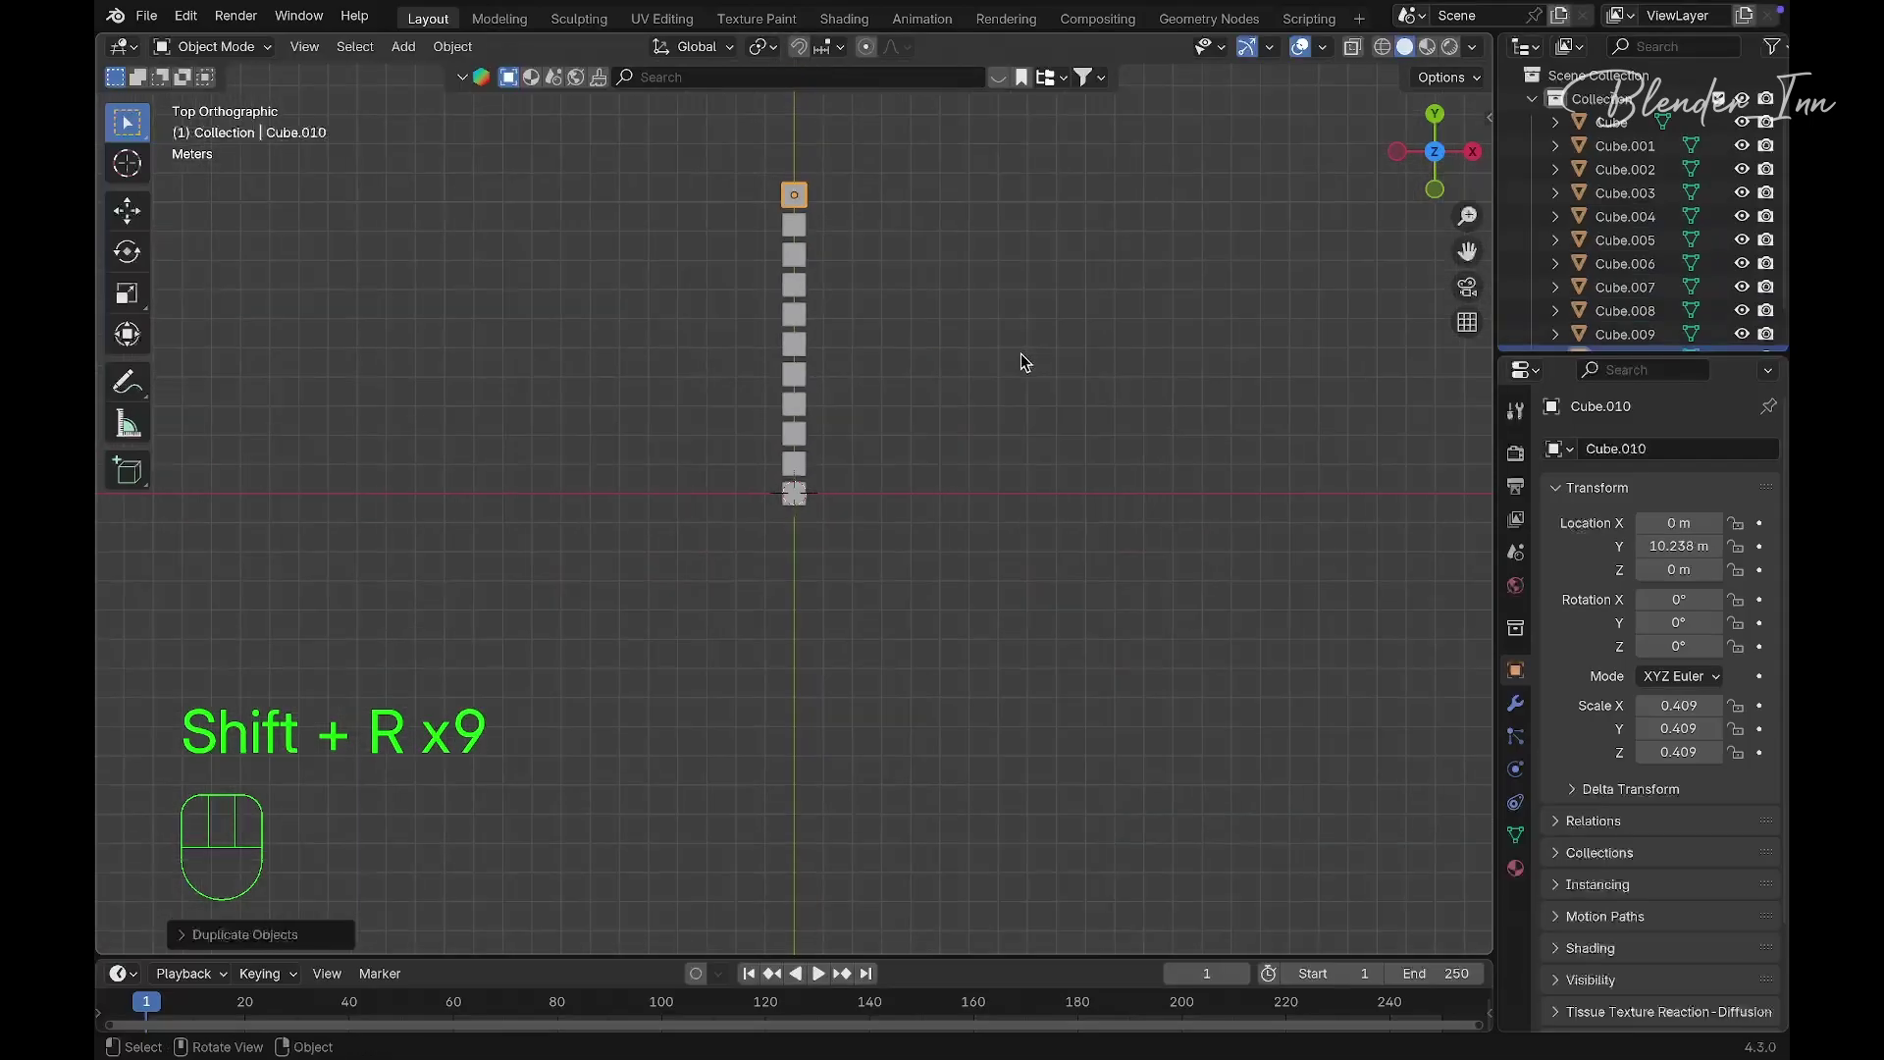
Duplicate the whole column of cubes about 1.07 m along the X axis
{"action": "scroll", "coordinate": [1021, 355], "scroll_direction": "up", "scroll_amount": 1}
{"action": "left_click_drag", "start_coordinate": [759, 156], "coordinate": [880, 561]}
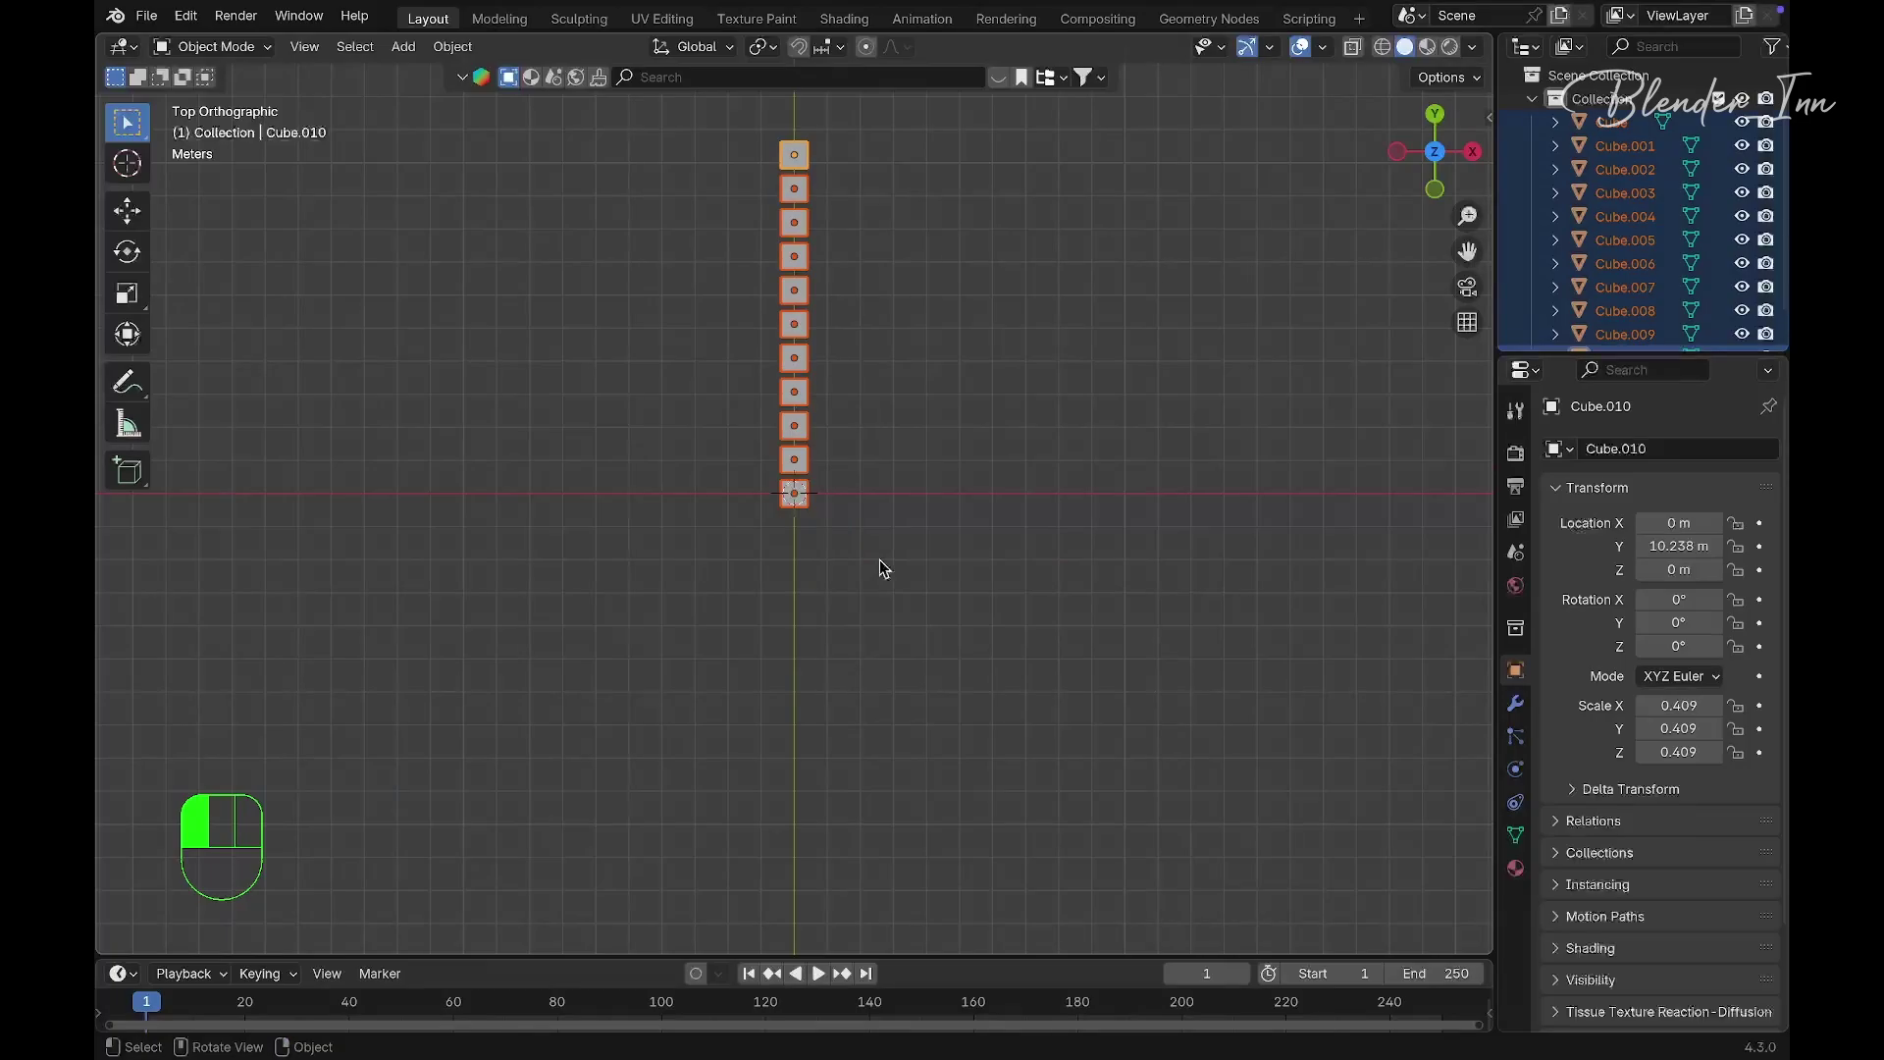
{"action": "key", "text": "shift+d"}
{"action": "key", "text": "x"}
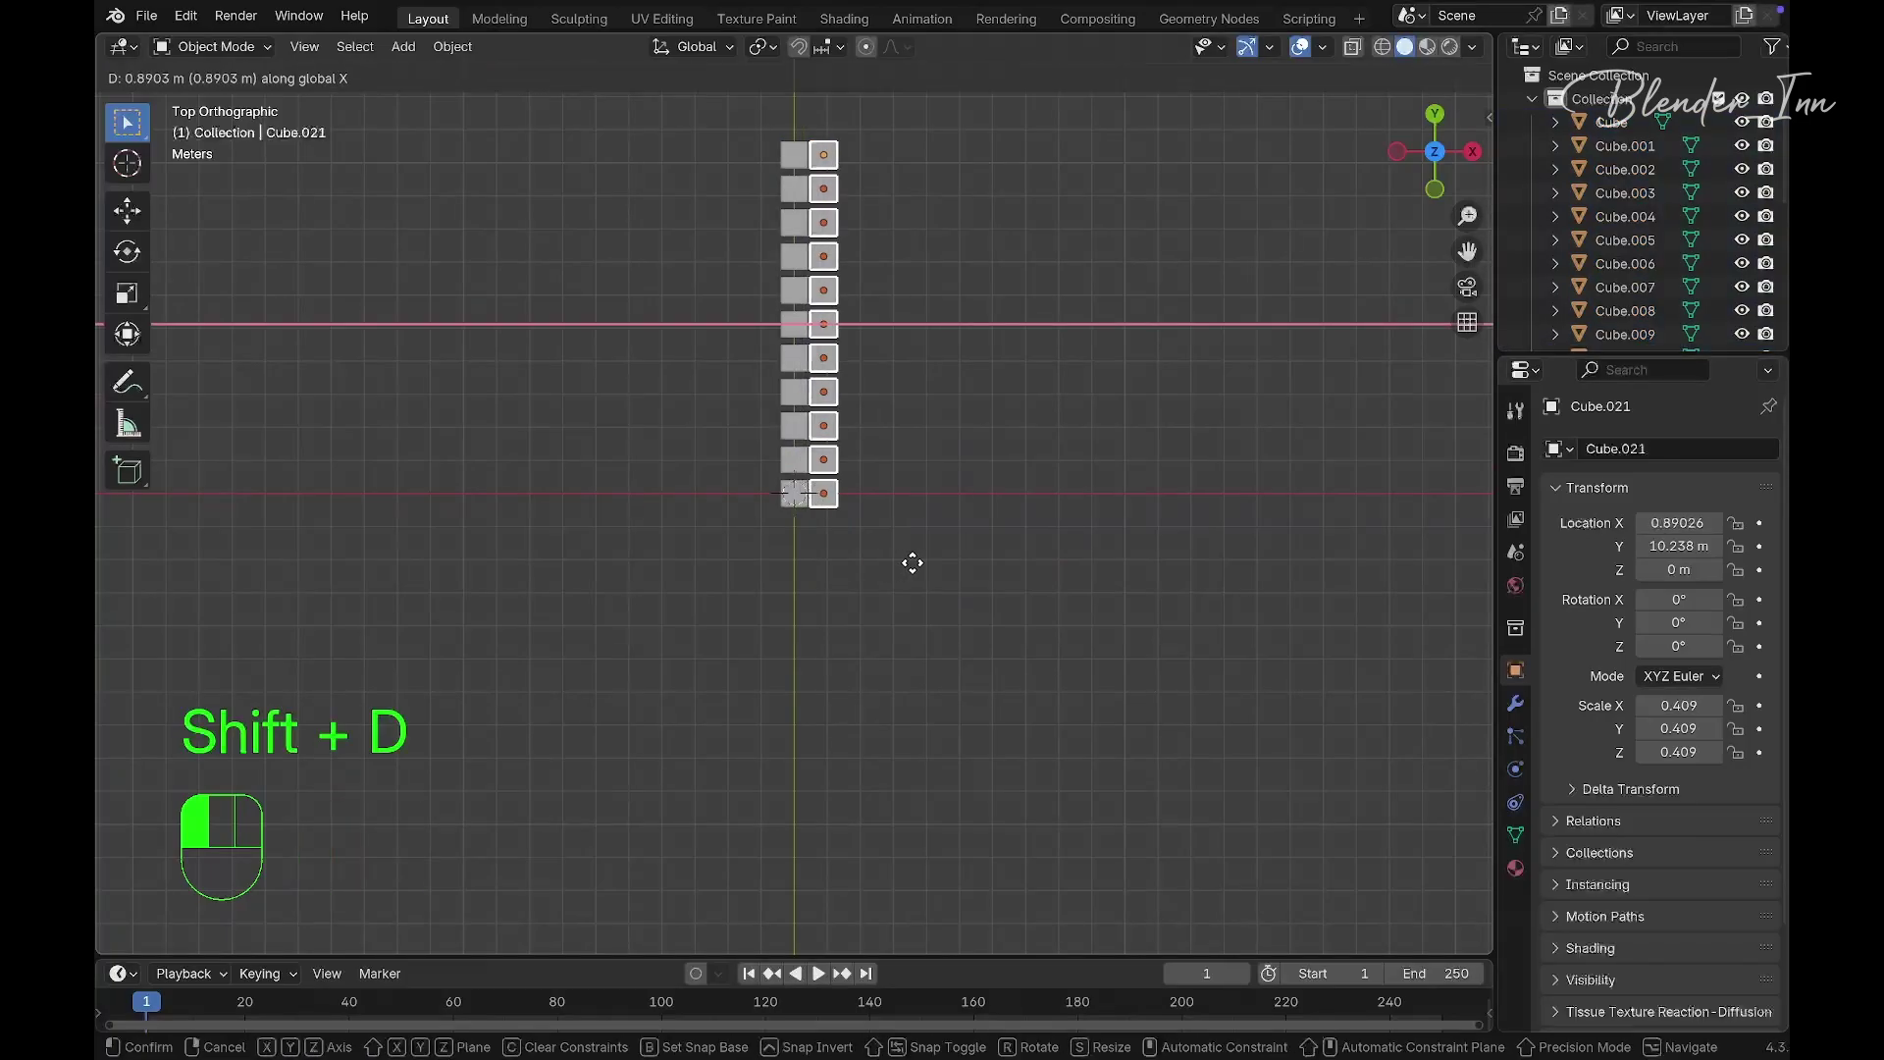
{"action": "left_click", "coordinate": [915, 565]}
Repeat the column duplication nine more times to form an 11 by 11 grid of cubes
{"action": "key", "text": "shift+r"}
{"action": "key", "text": "shift+r"}
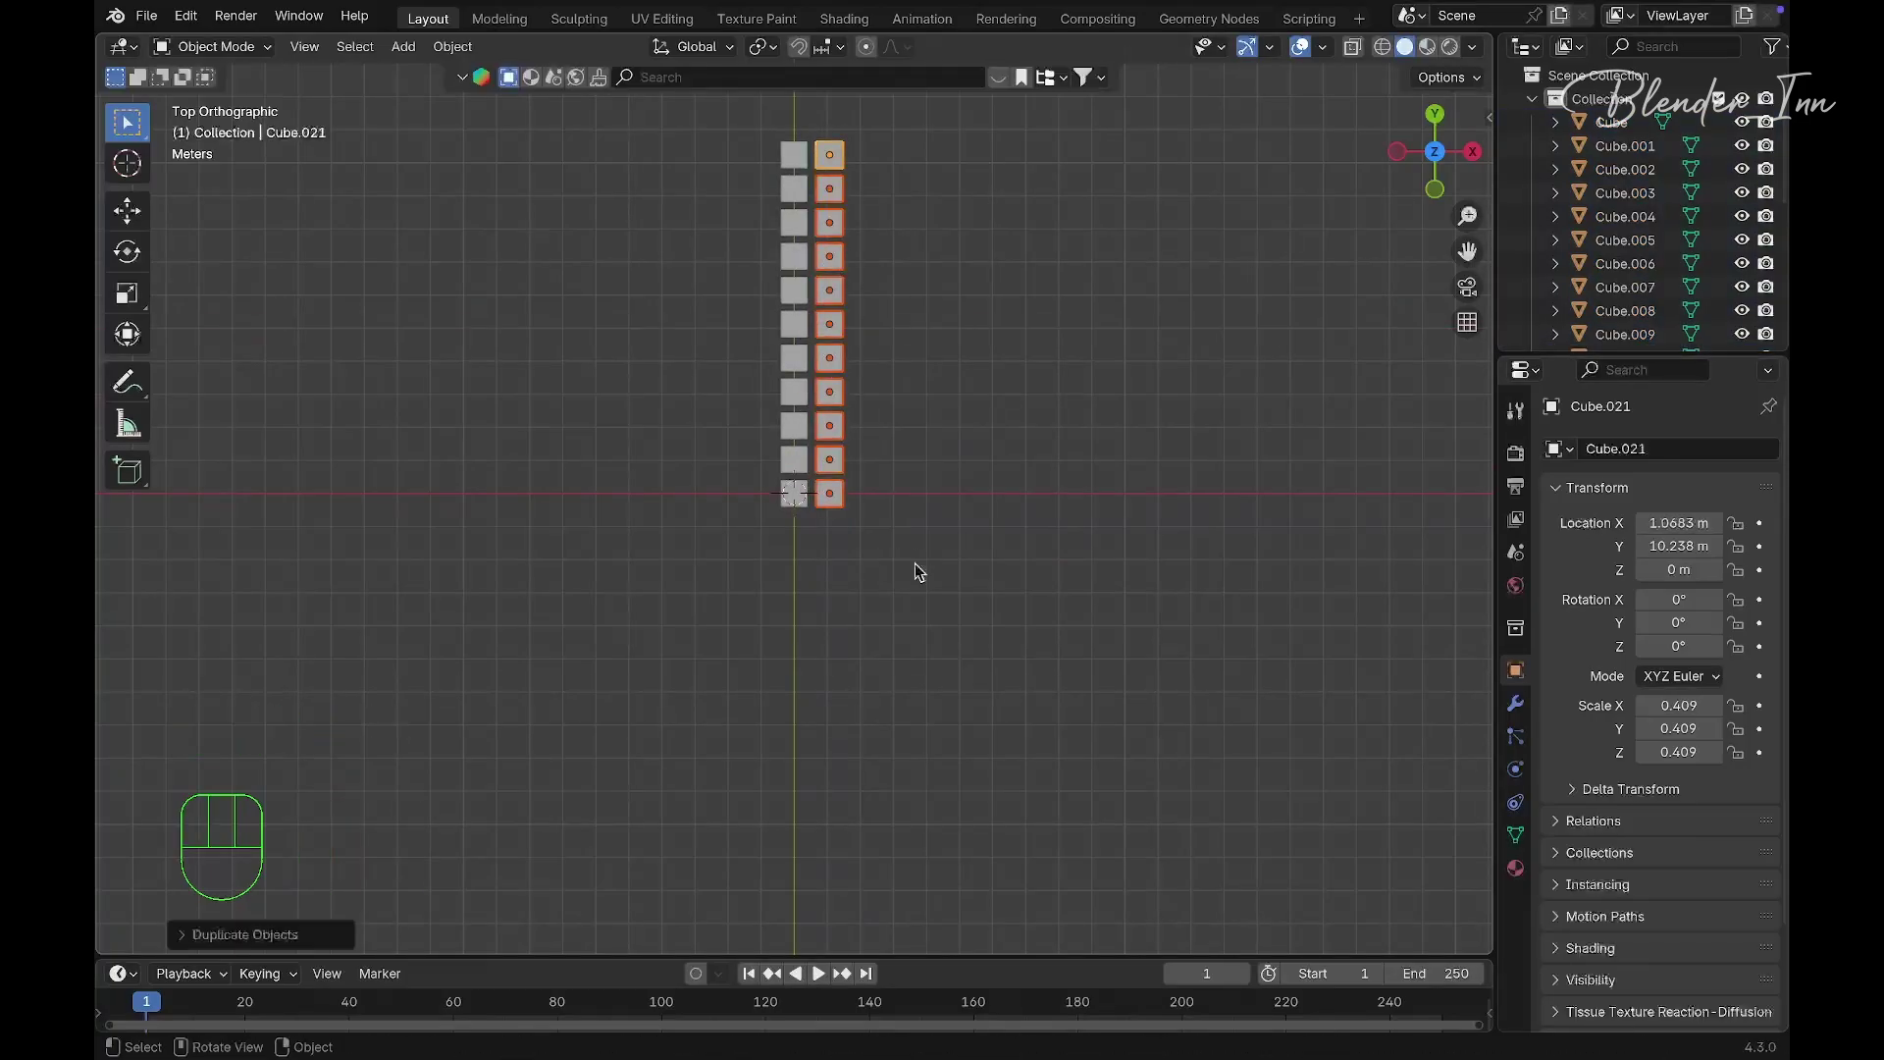
{"action": "key", "text": "shift+r"}
{"action": "key", "text": "shift+r"}
{"action": "key", "text": "shift+r"}
{"action": "key", "text": "shift+r"}
{"action": "key", "text": "shift+r"}
{"action": "key", "text": "shift+r"}
{"action": "key", "text": "shift+r"}
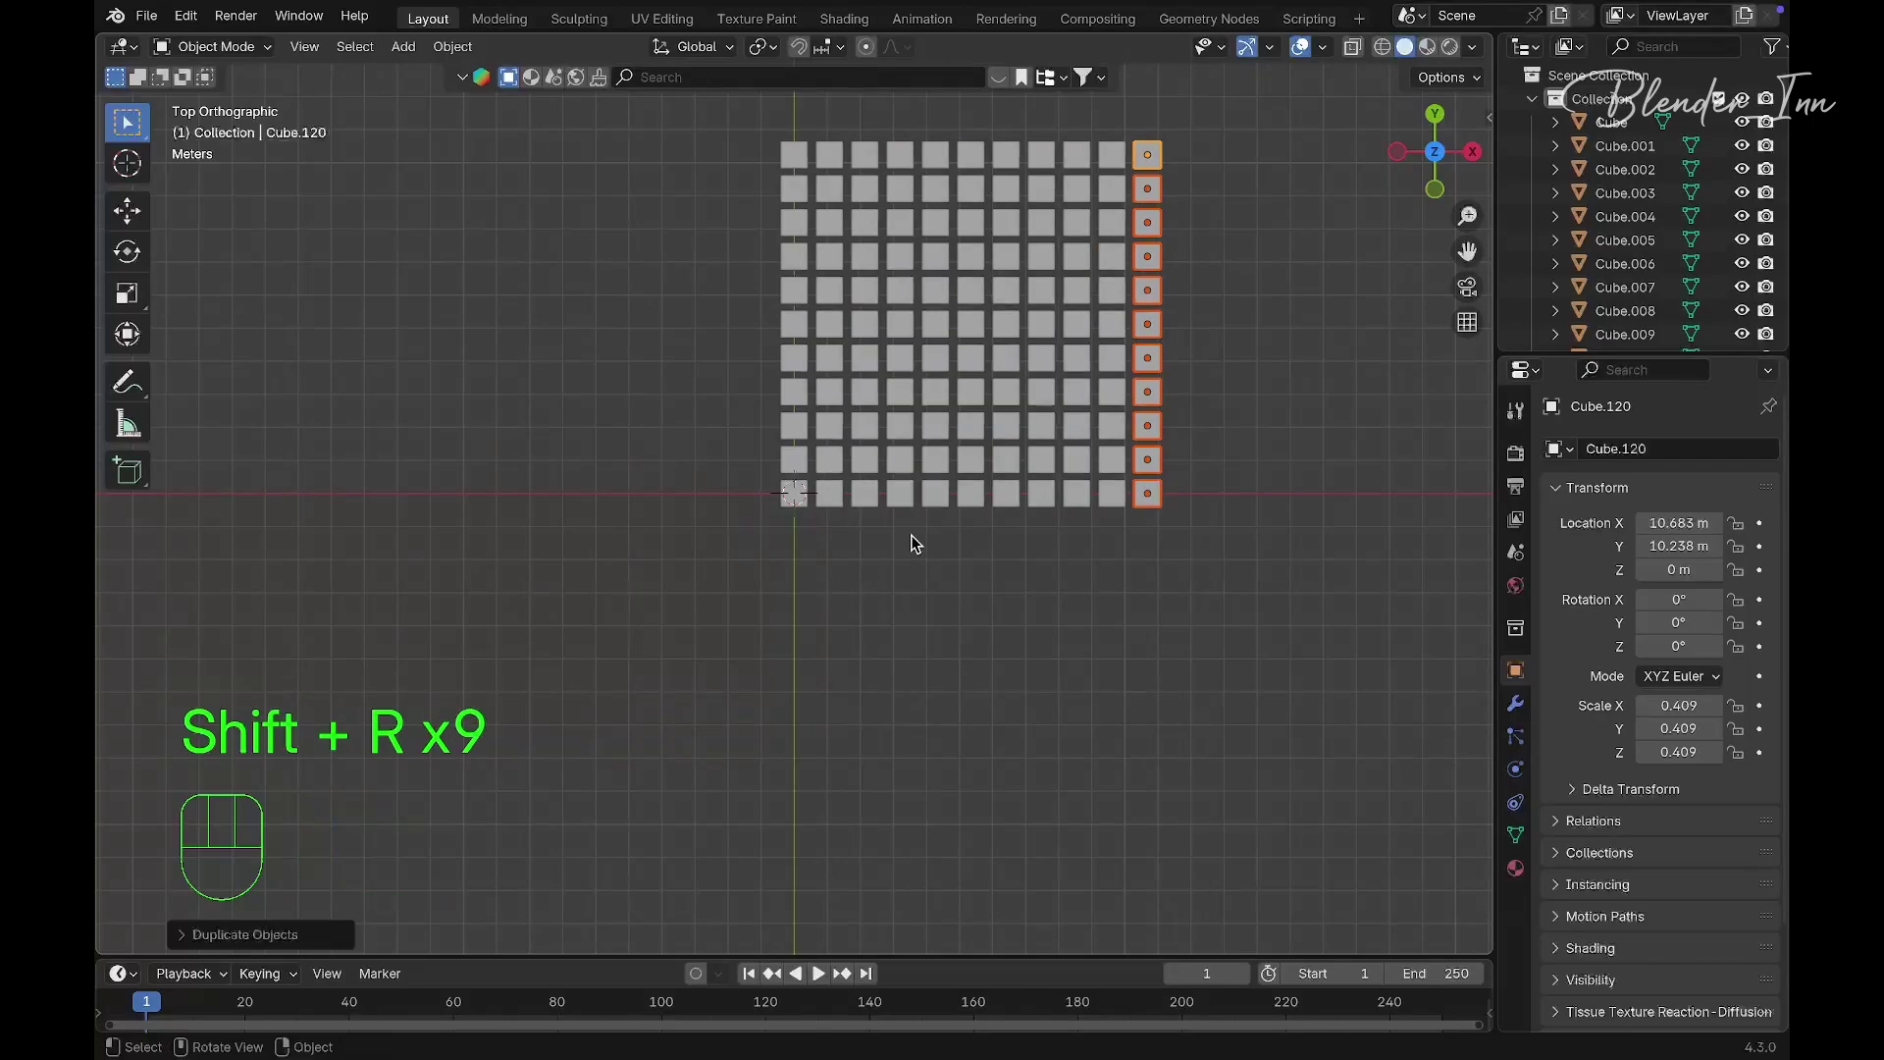
Move the entire cube grid within the XY plane to roughly centre it on the origin, and deselect everything
{"action": "left_click_drag", "start_coordinate": [740, 143], "coordinate": [1160, 579]}
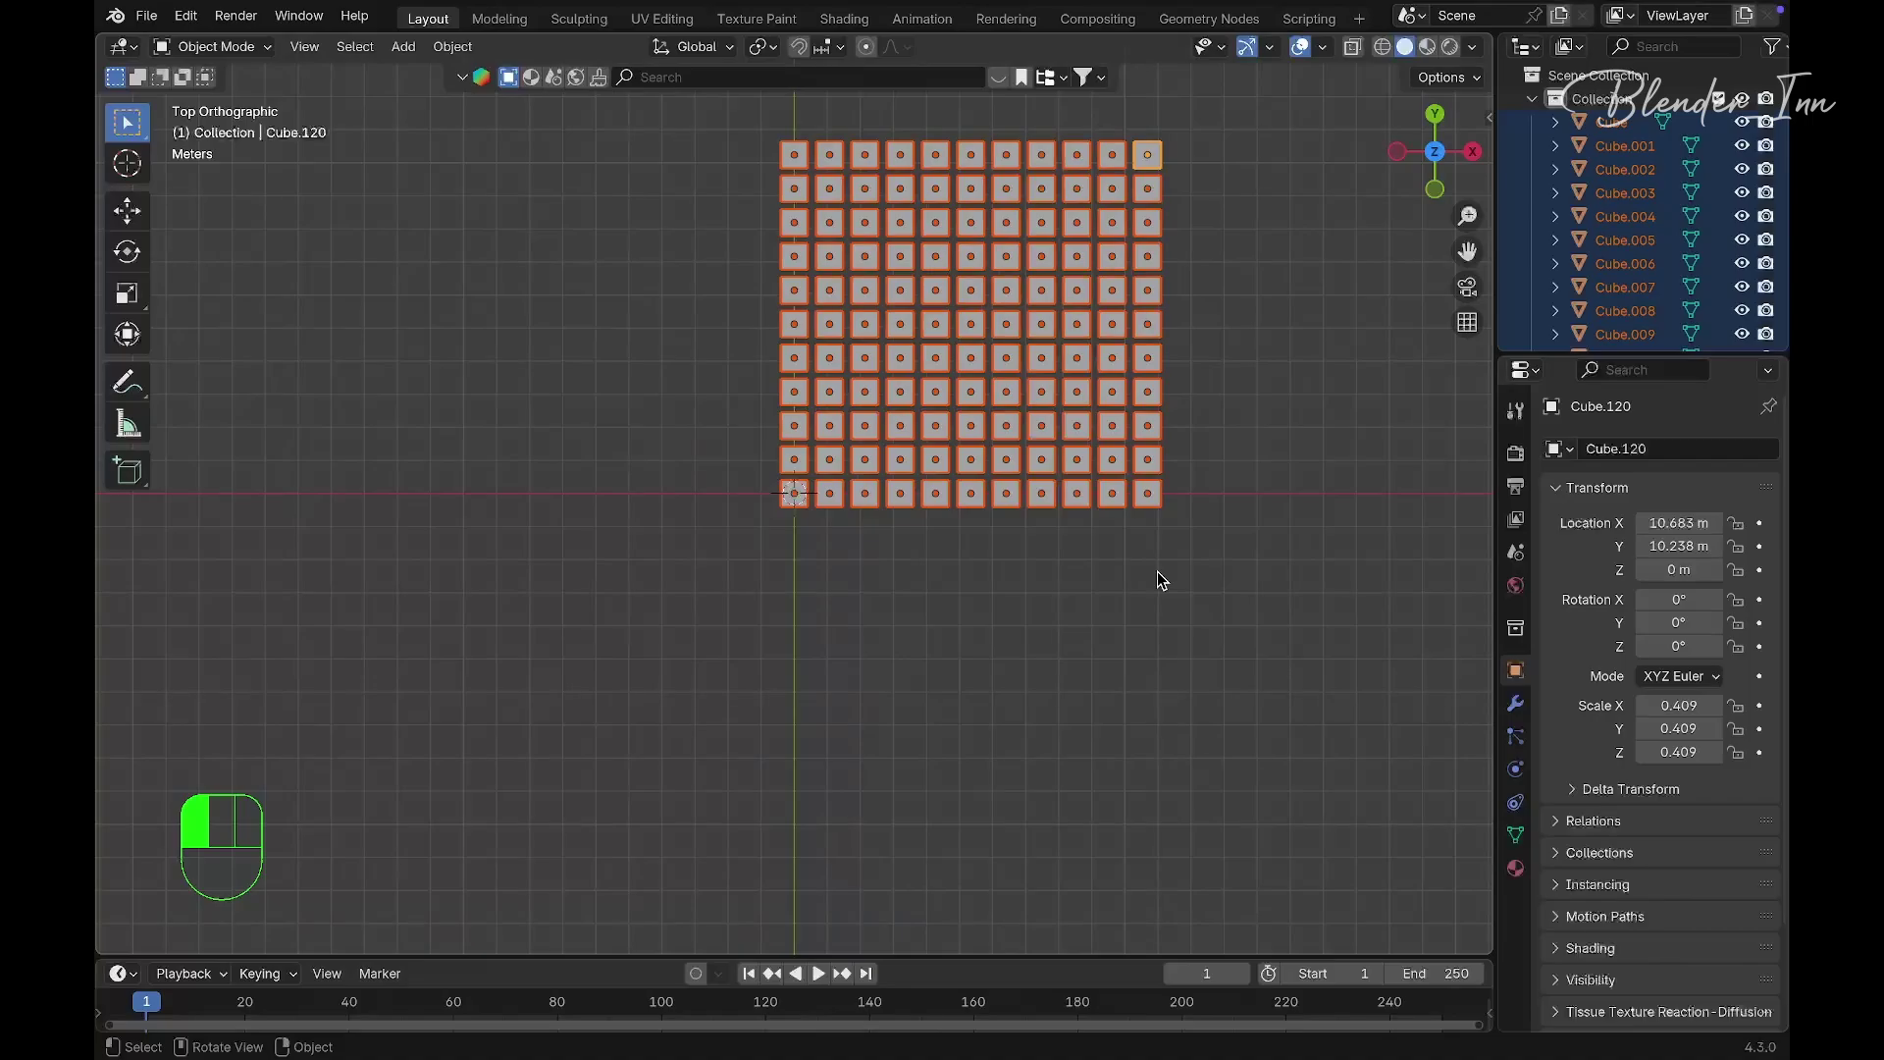
{"action": "key", "text": "g"}
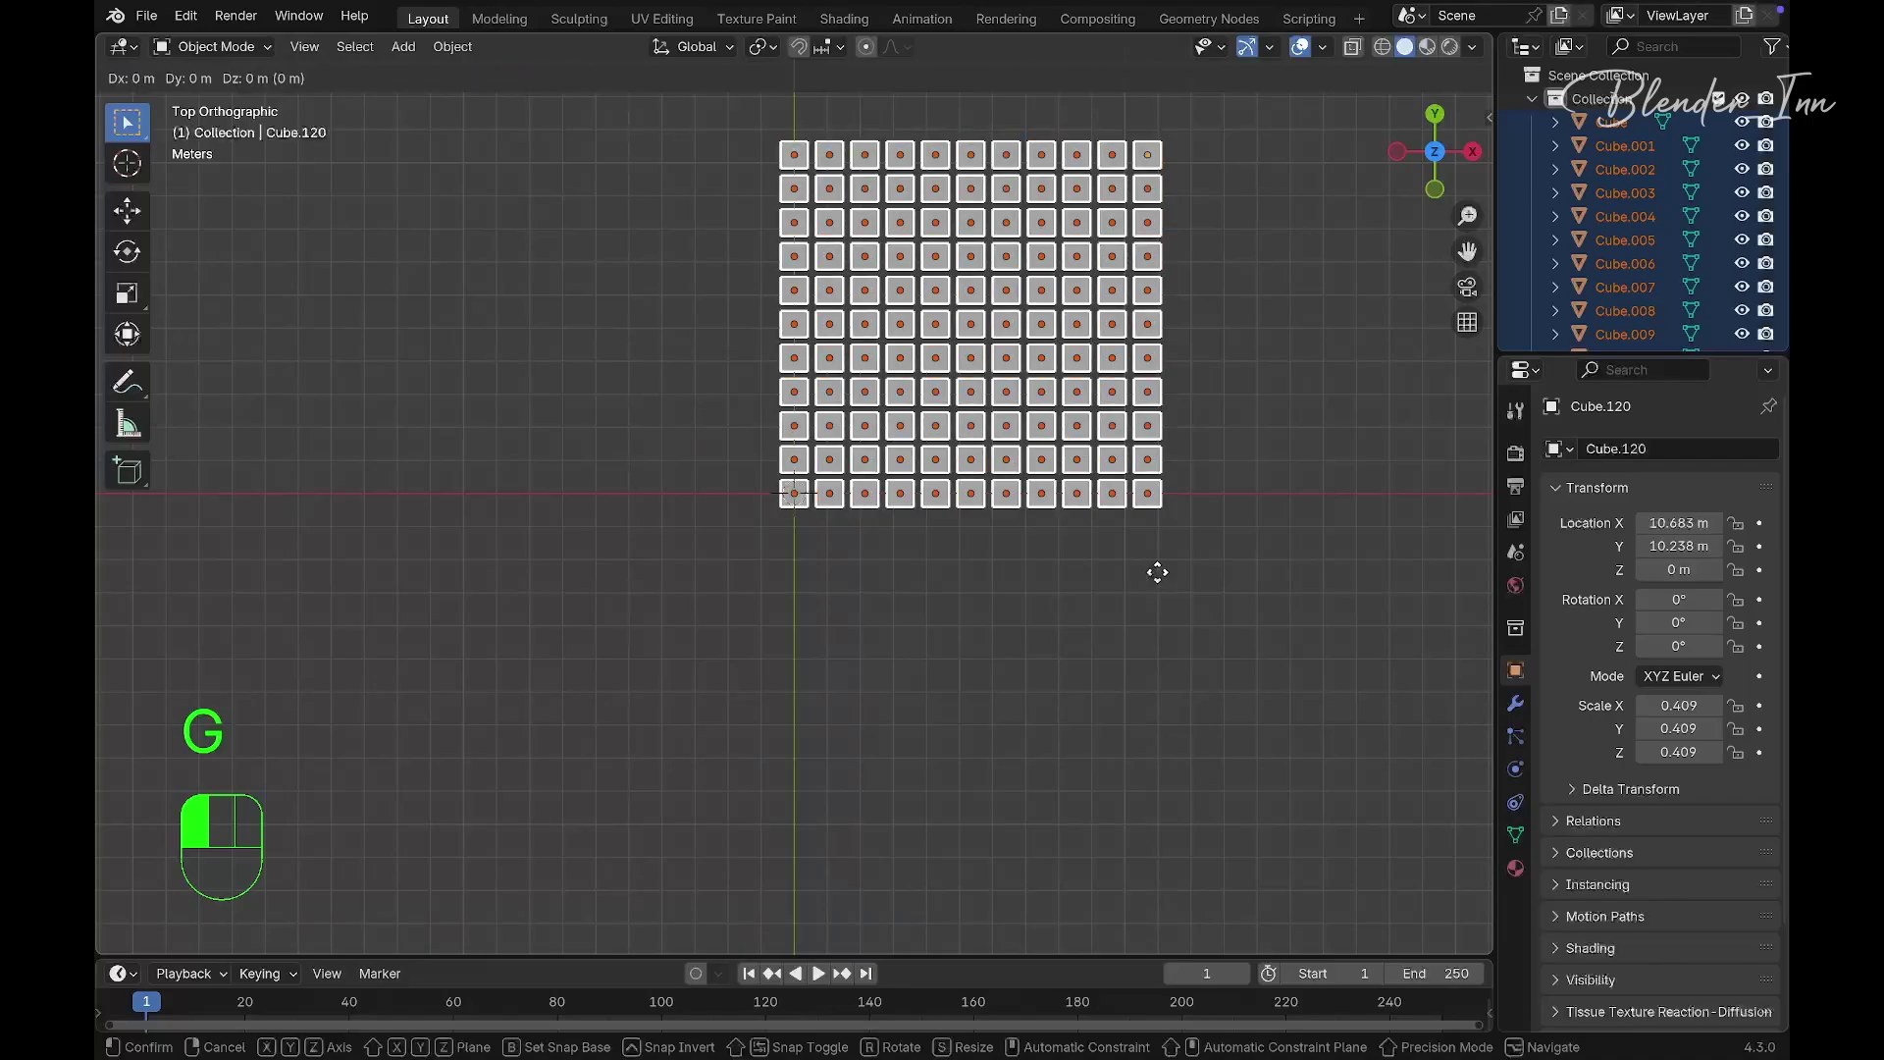
{"action": "key", "text": "shift+z"}
{"action": "left_click", "coordinate": [967, 730]}
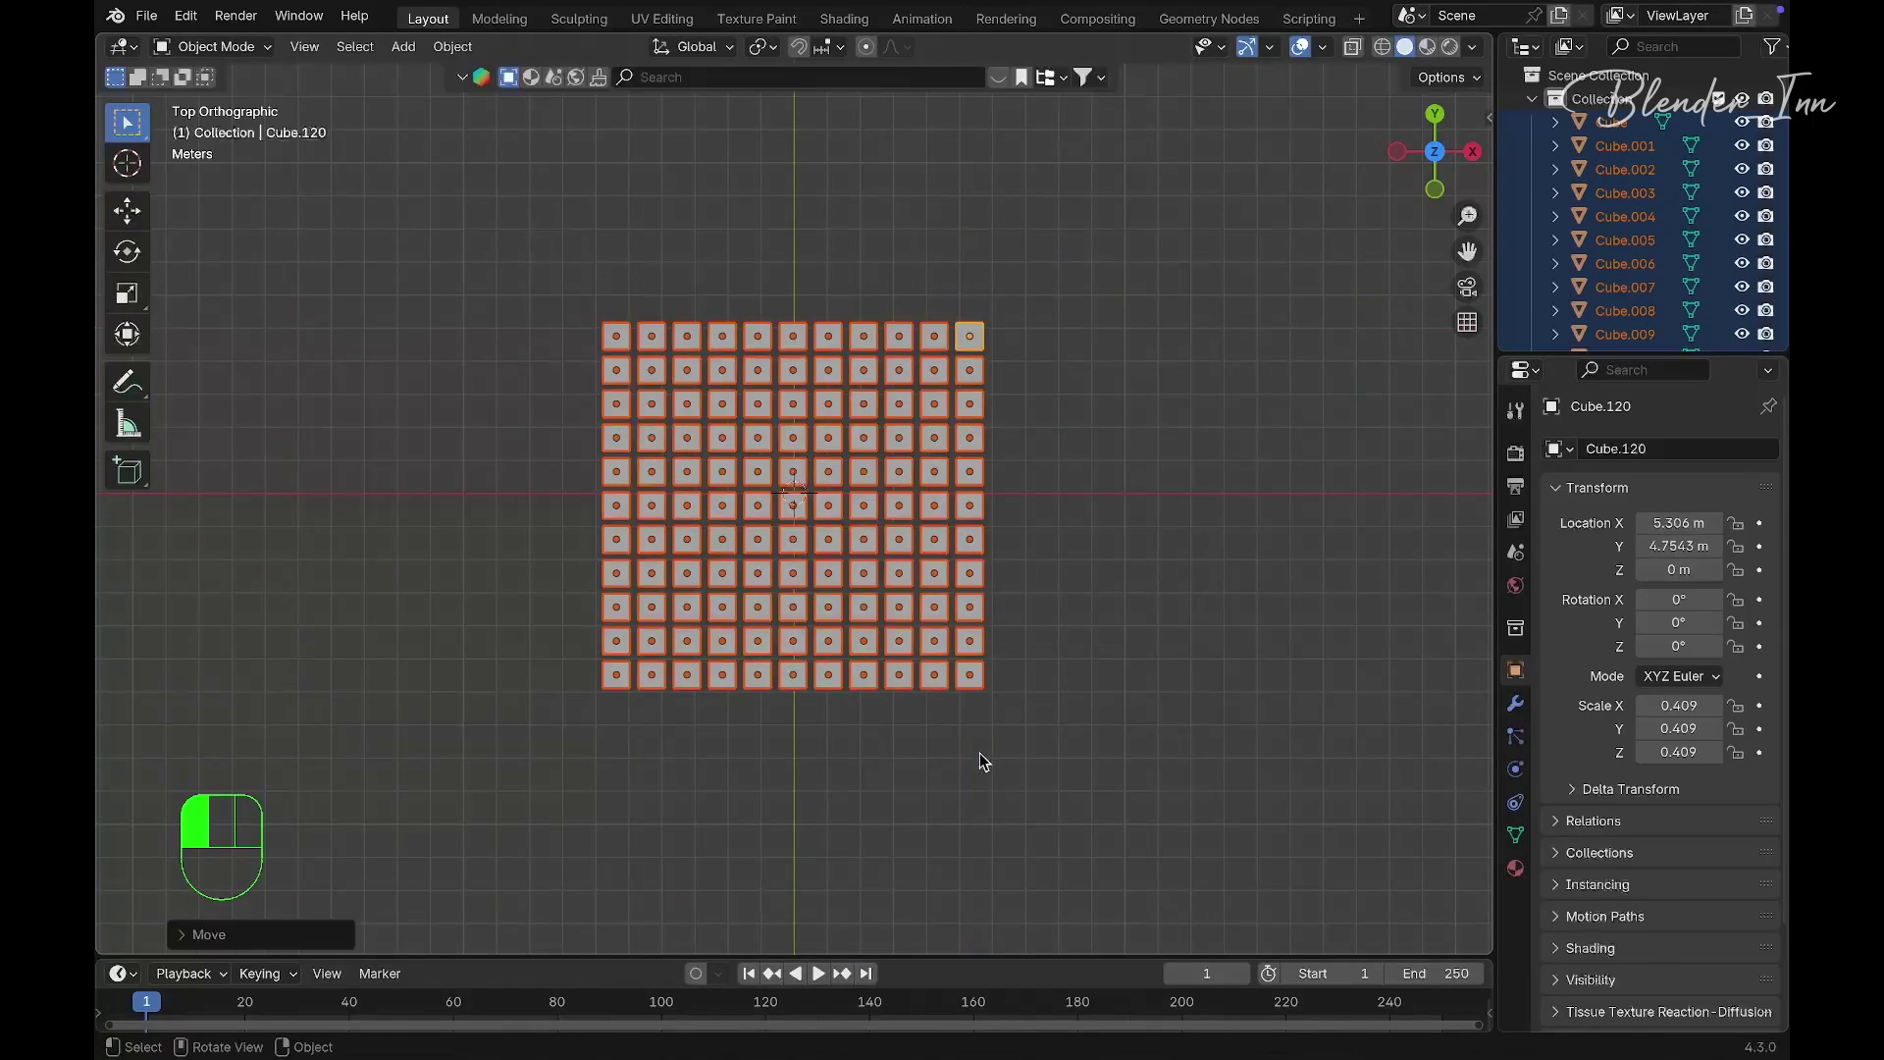
{"action": "middle_click_drag", "start_coordinate": [979, 752], "coordinate": [979, 752]}
{"action": "key", "text": "alt+a"}
Add an ico sphere mesh at the centre of the cube grid
{"action": "key", "text": "shift+a"}
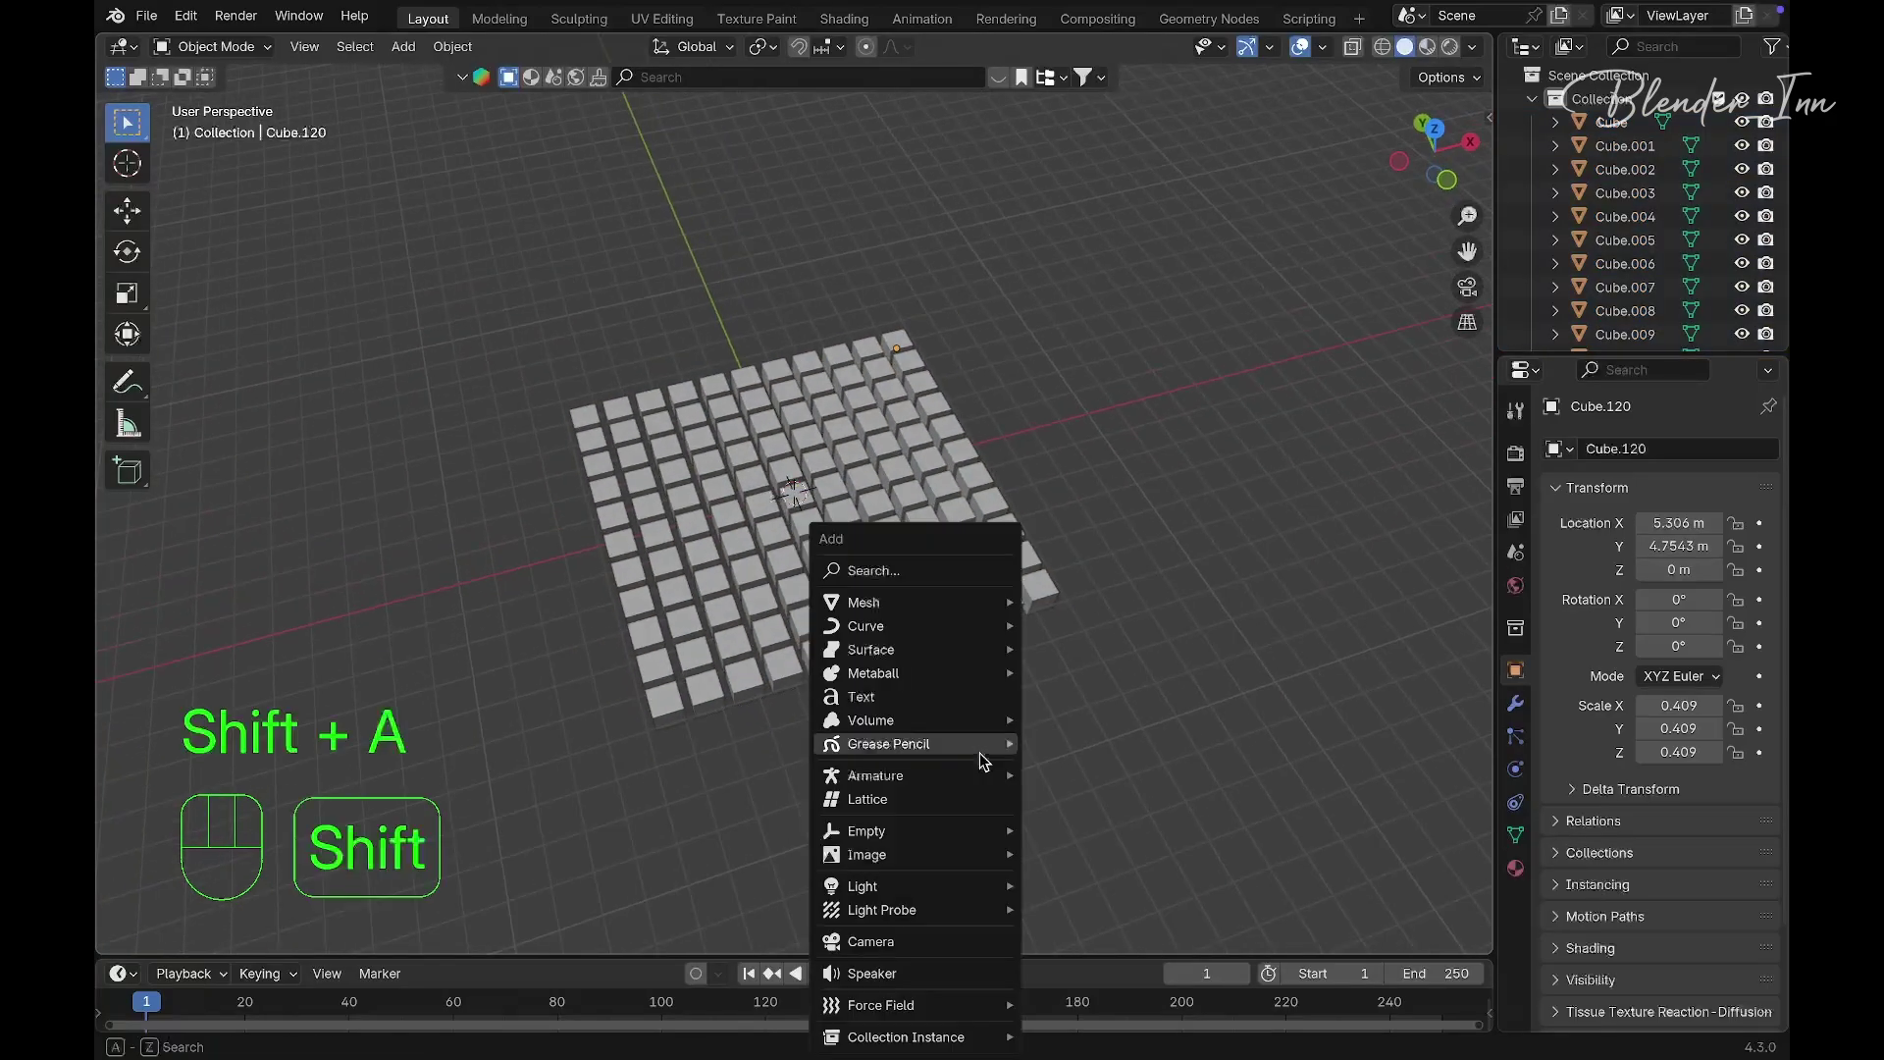
{"action": "mouse_move", "coordinate": [929, 608]}
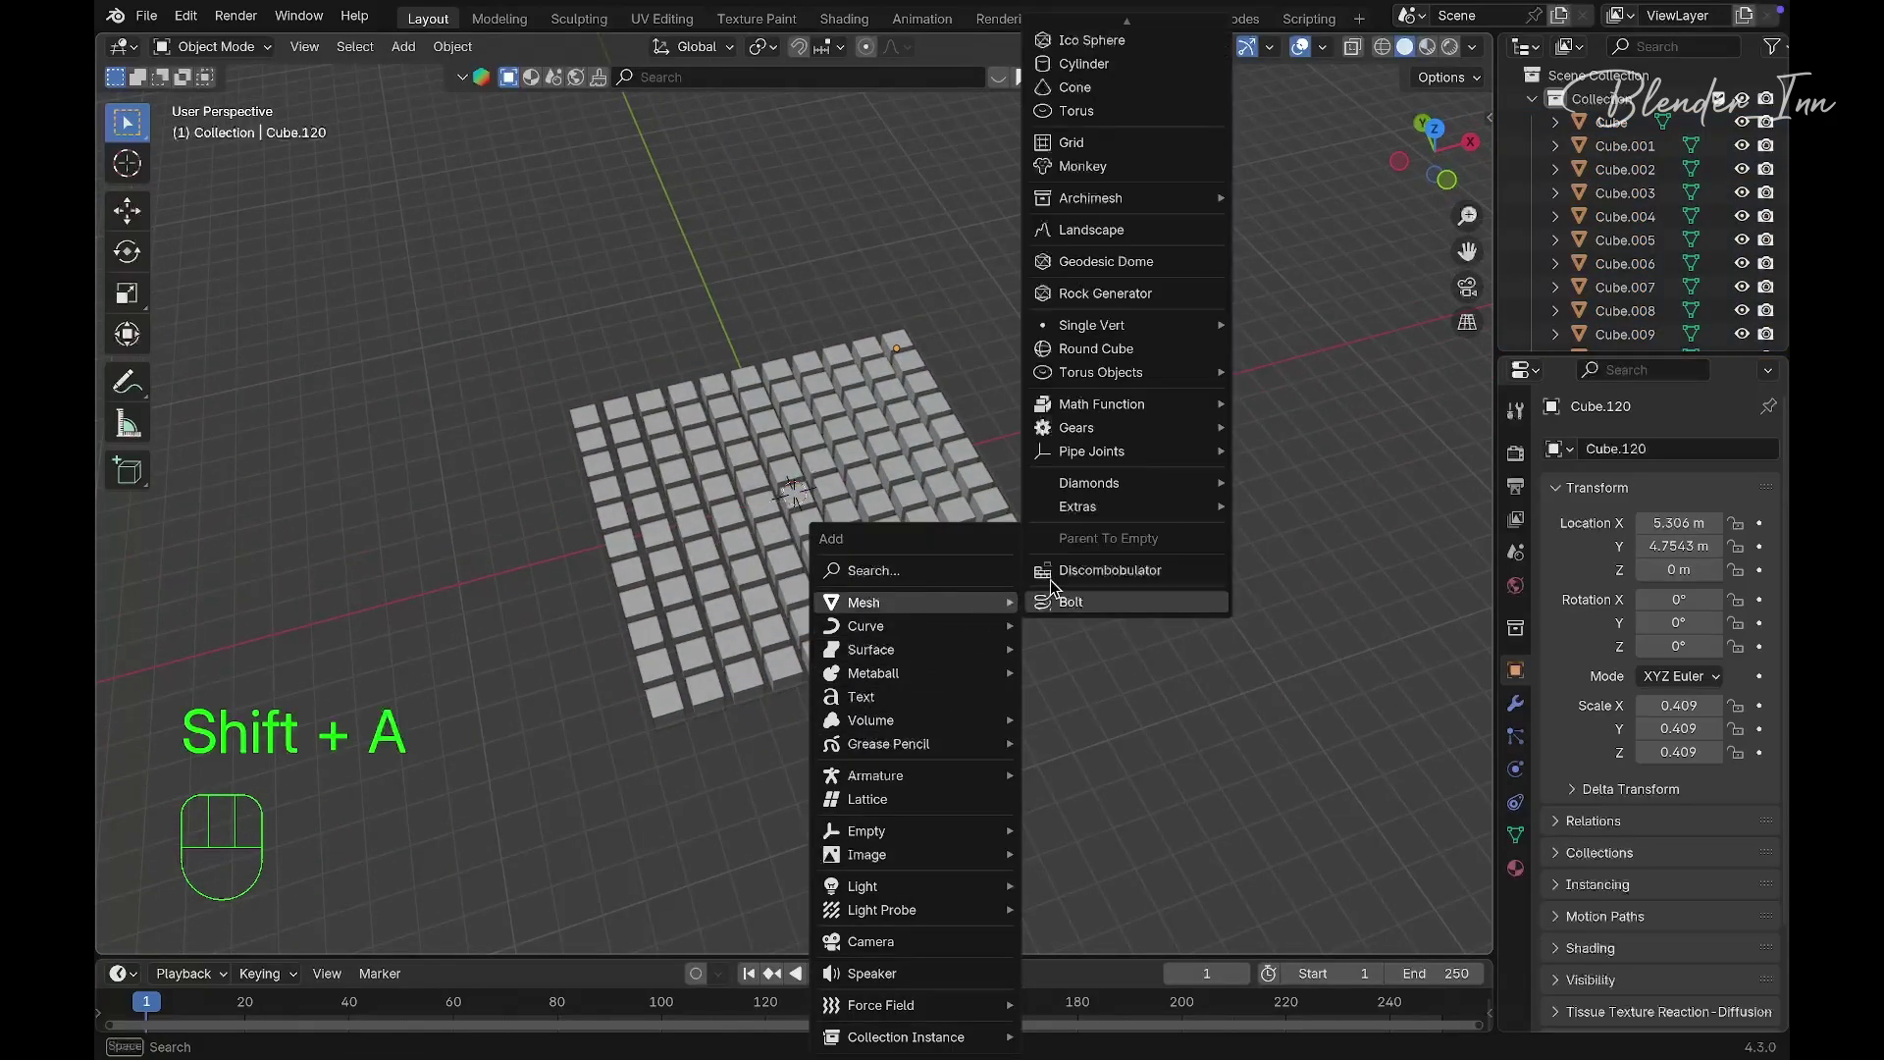
{"action": "mouse_move", "coordinate": [1117, 511]}
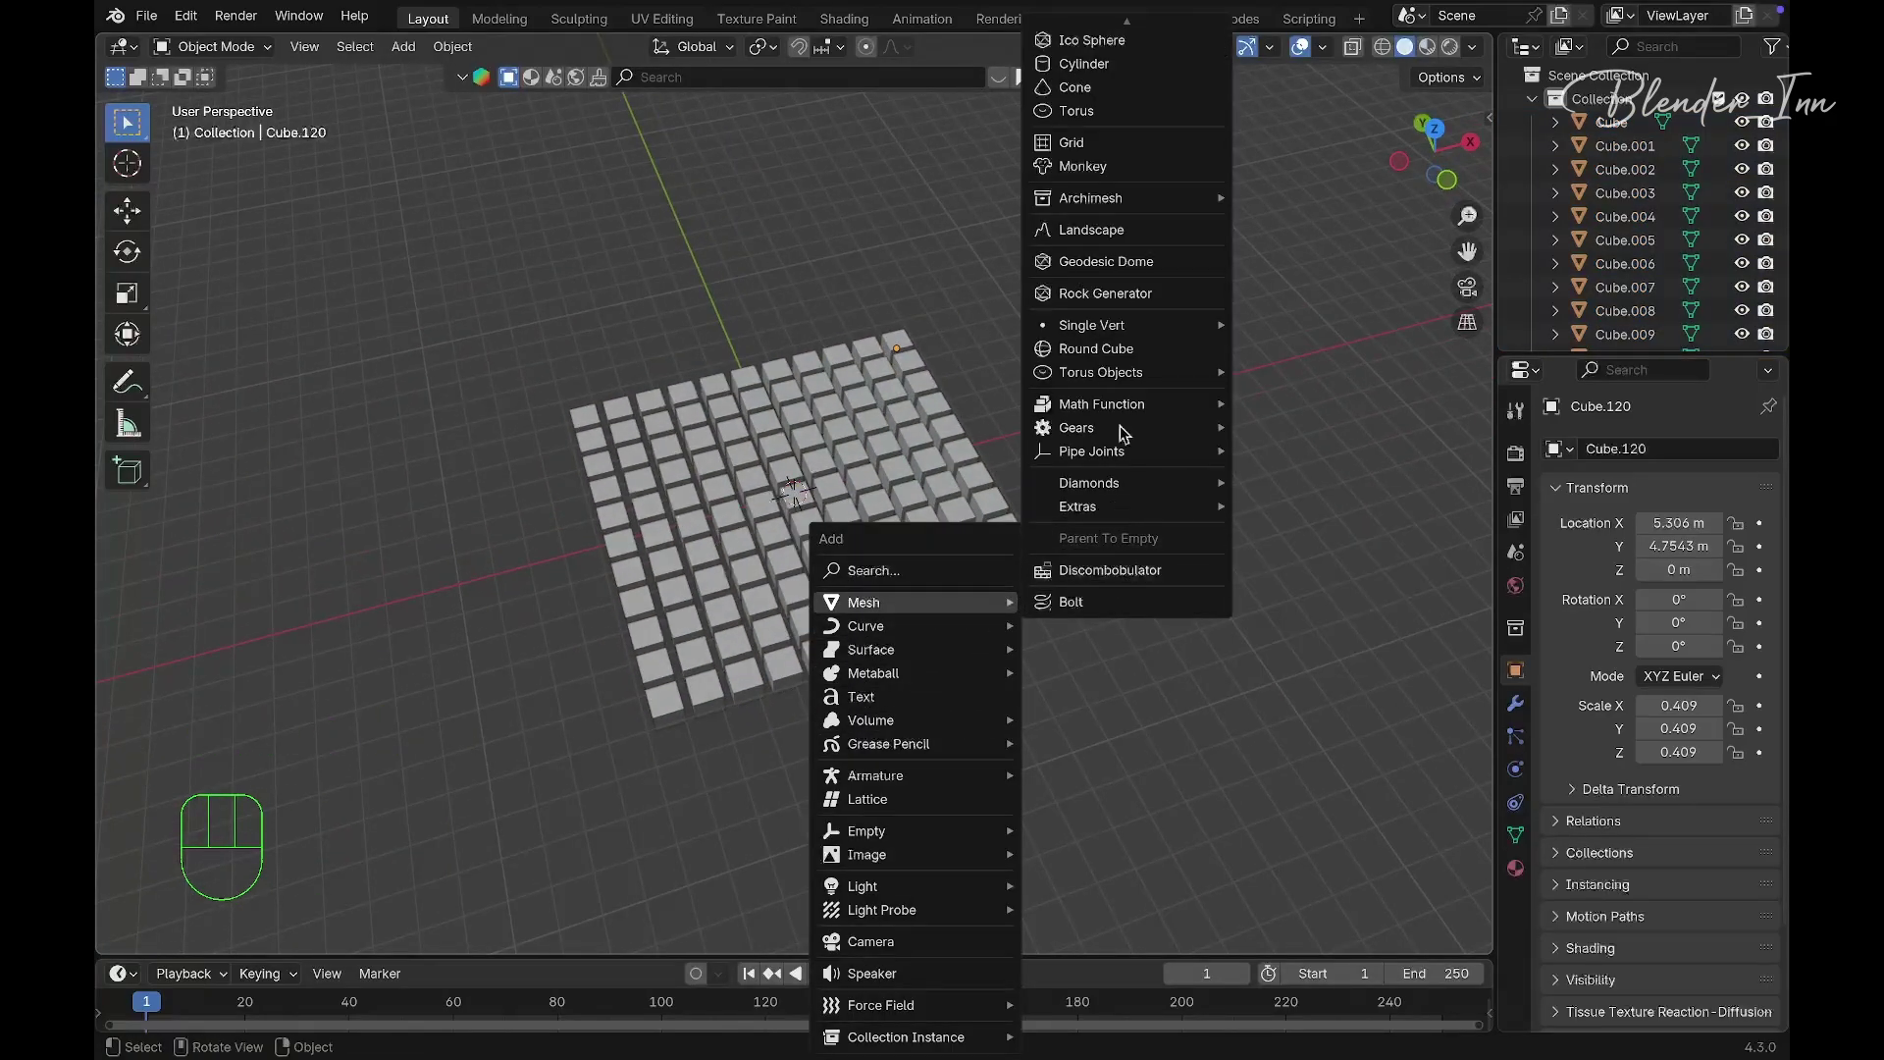
{"action": "scroll", "coordinate": [1167, 49], "scroll_direction": "up", "scroll_amount": 4}
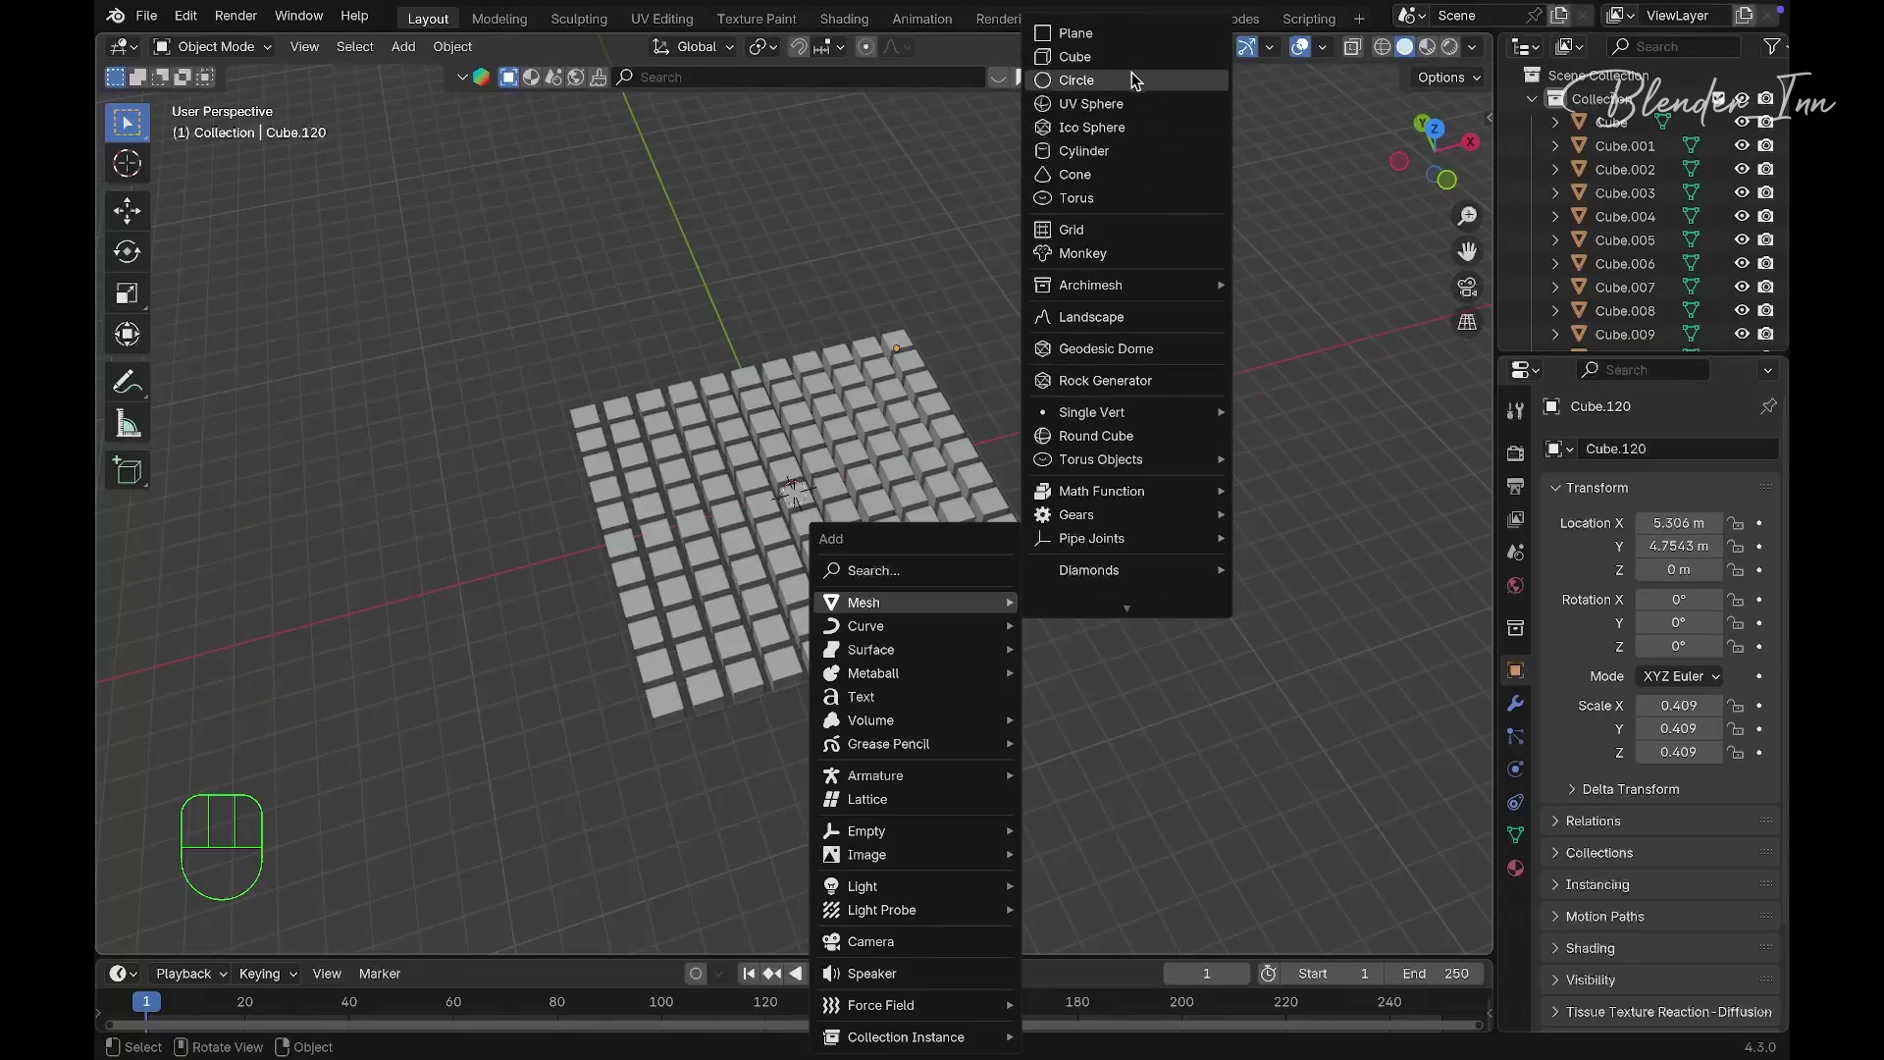
{"action": "left_click", "coordinate": [1107, 128]}
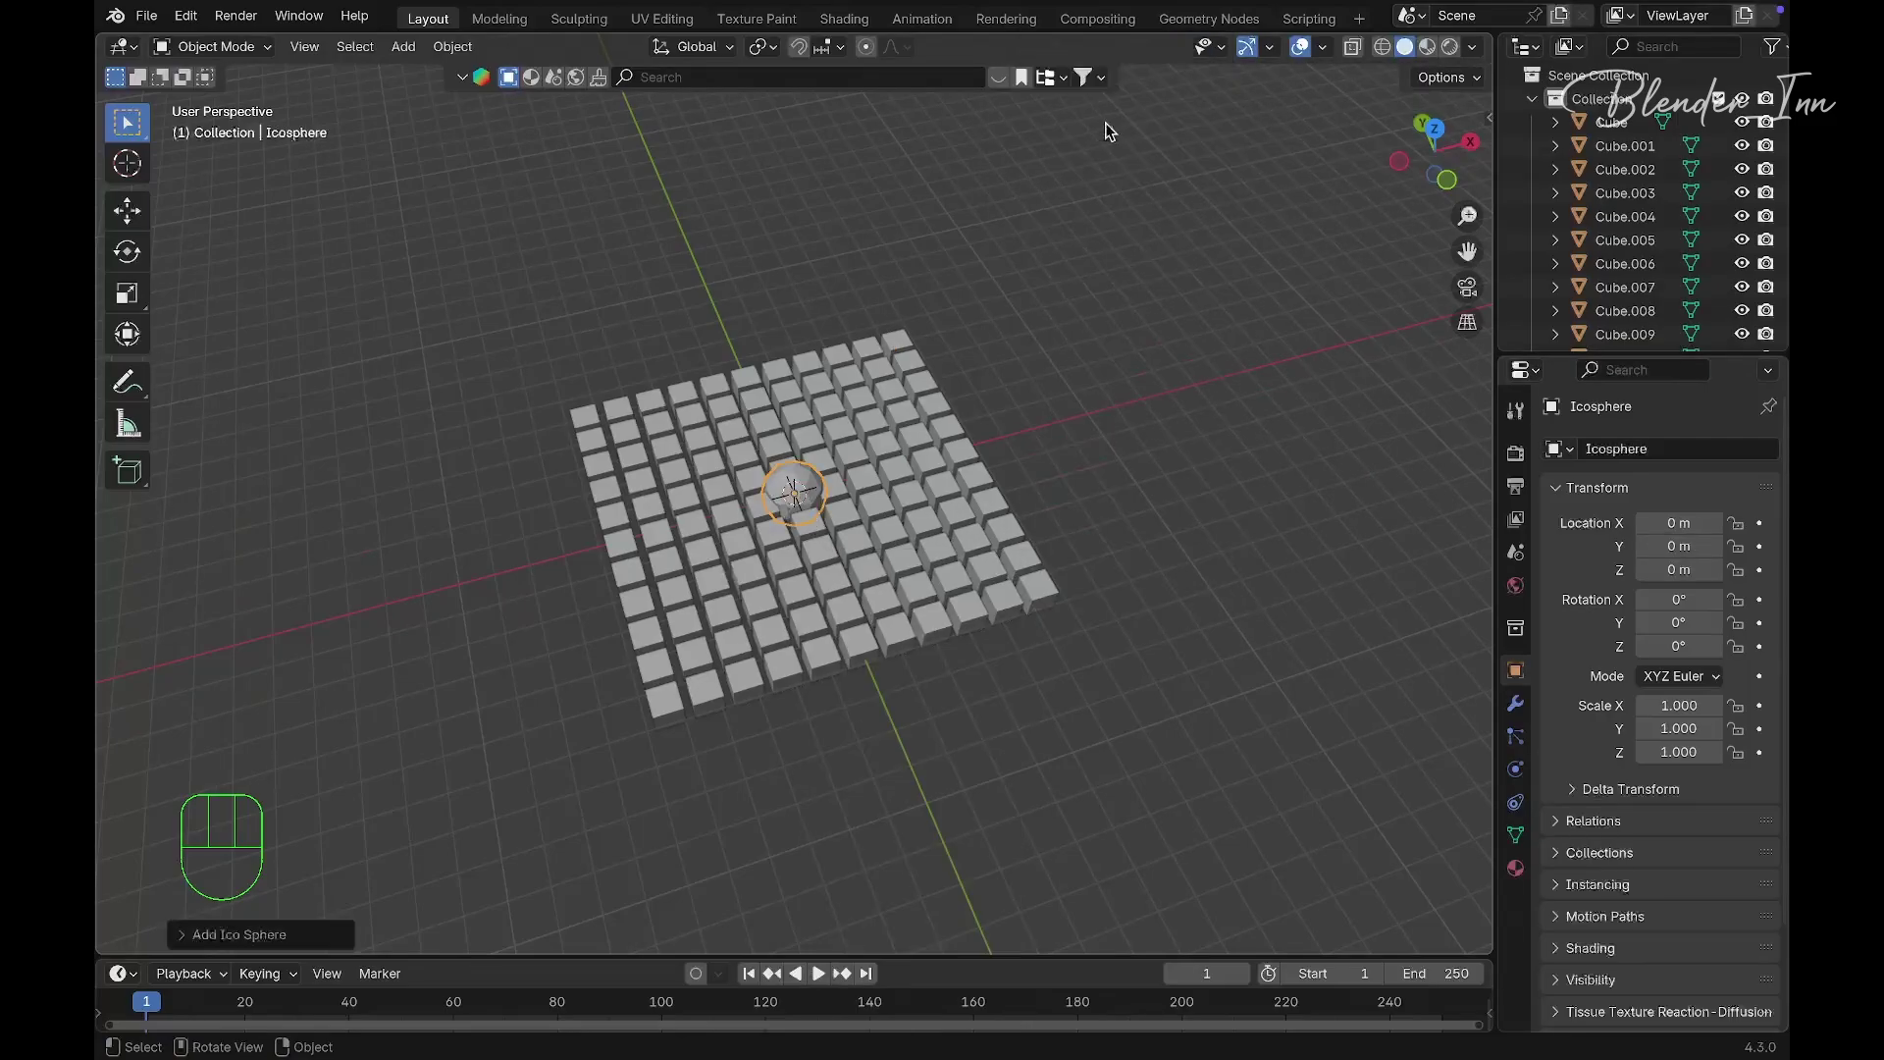
Subdivide the ico sphere's whole mesh twice in Edit Mode and return to Object Mode
{"action": "key", "text": "Tab"}
{"action": "right_click", "coordinate": [926, 369]}
{"action": "left_click", "coordinate": [926, 368]}
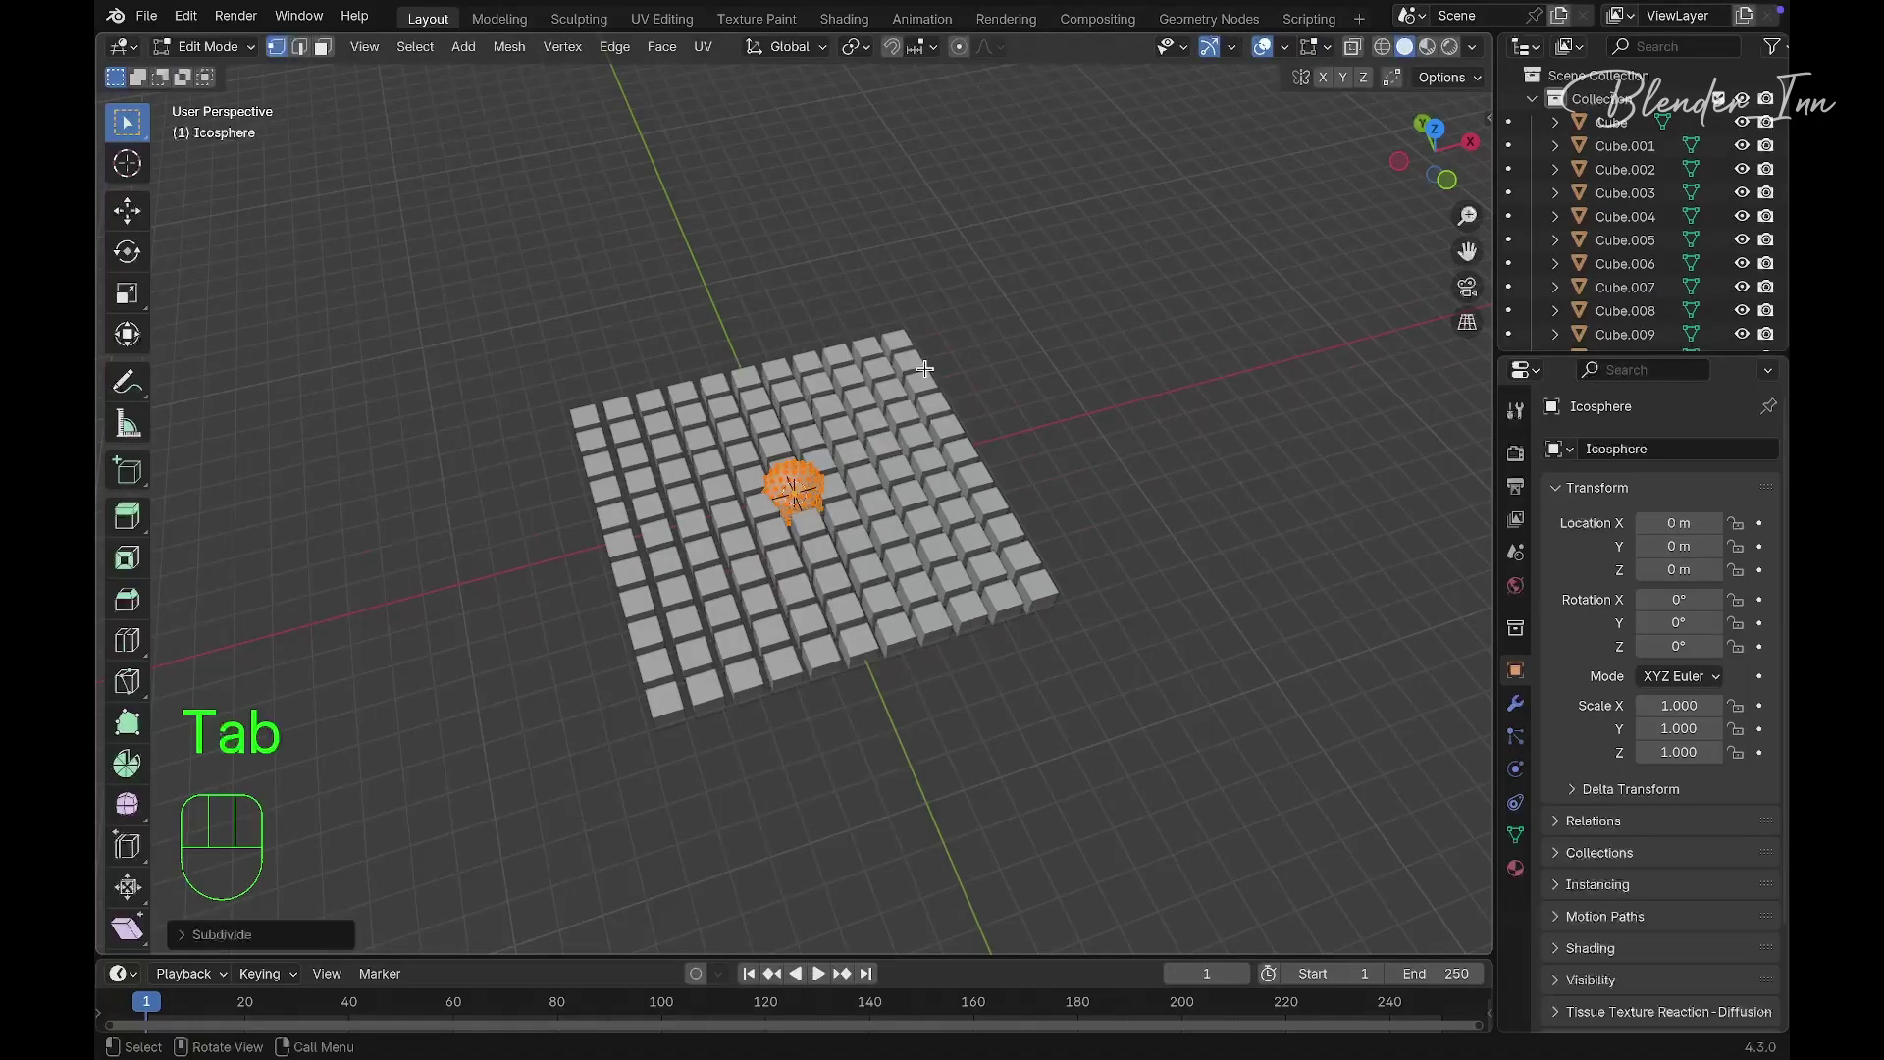
{"action": "right_click", "coordinate": [927, 368]}
{"action": "left_click", "coordinate": [927, 368]}
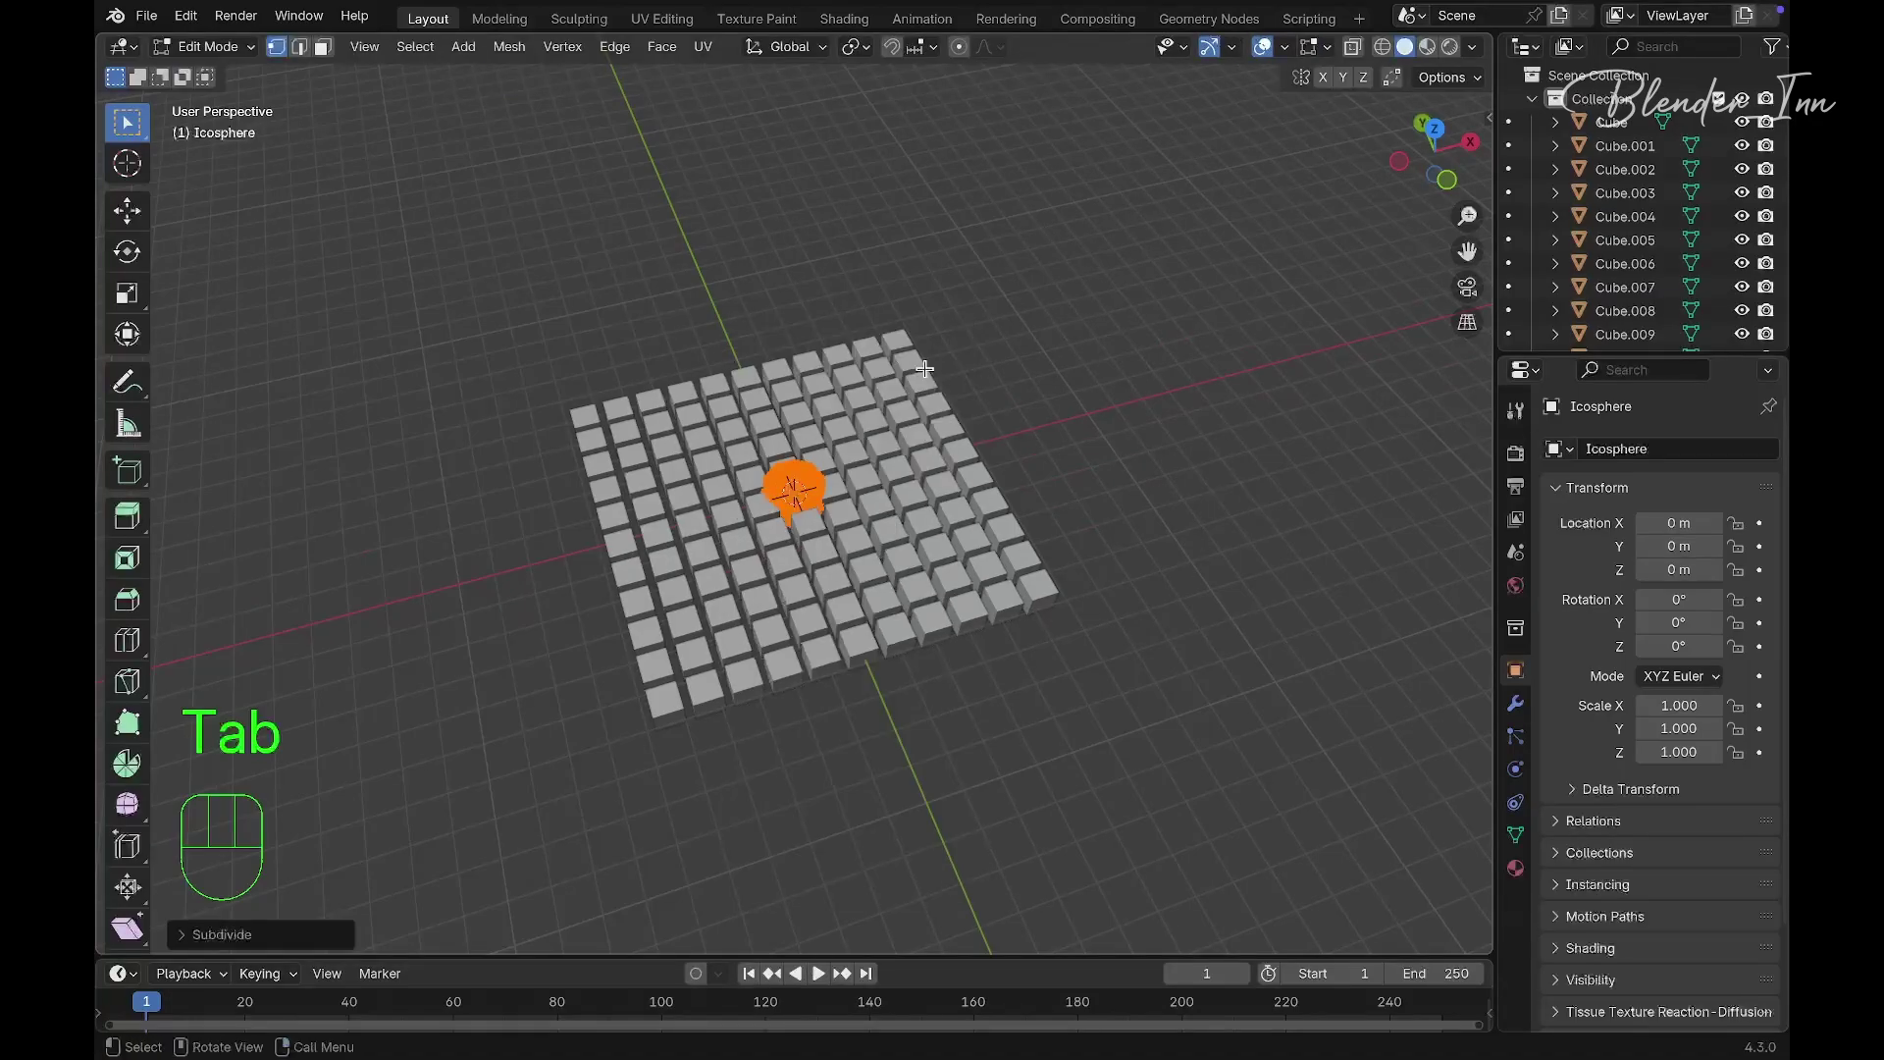
{"action": "left_click", "coordinate": [209, 930]}
{"action": "left_click", "coordinate": [373, 811]}
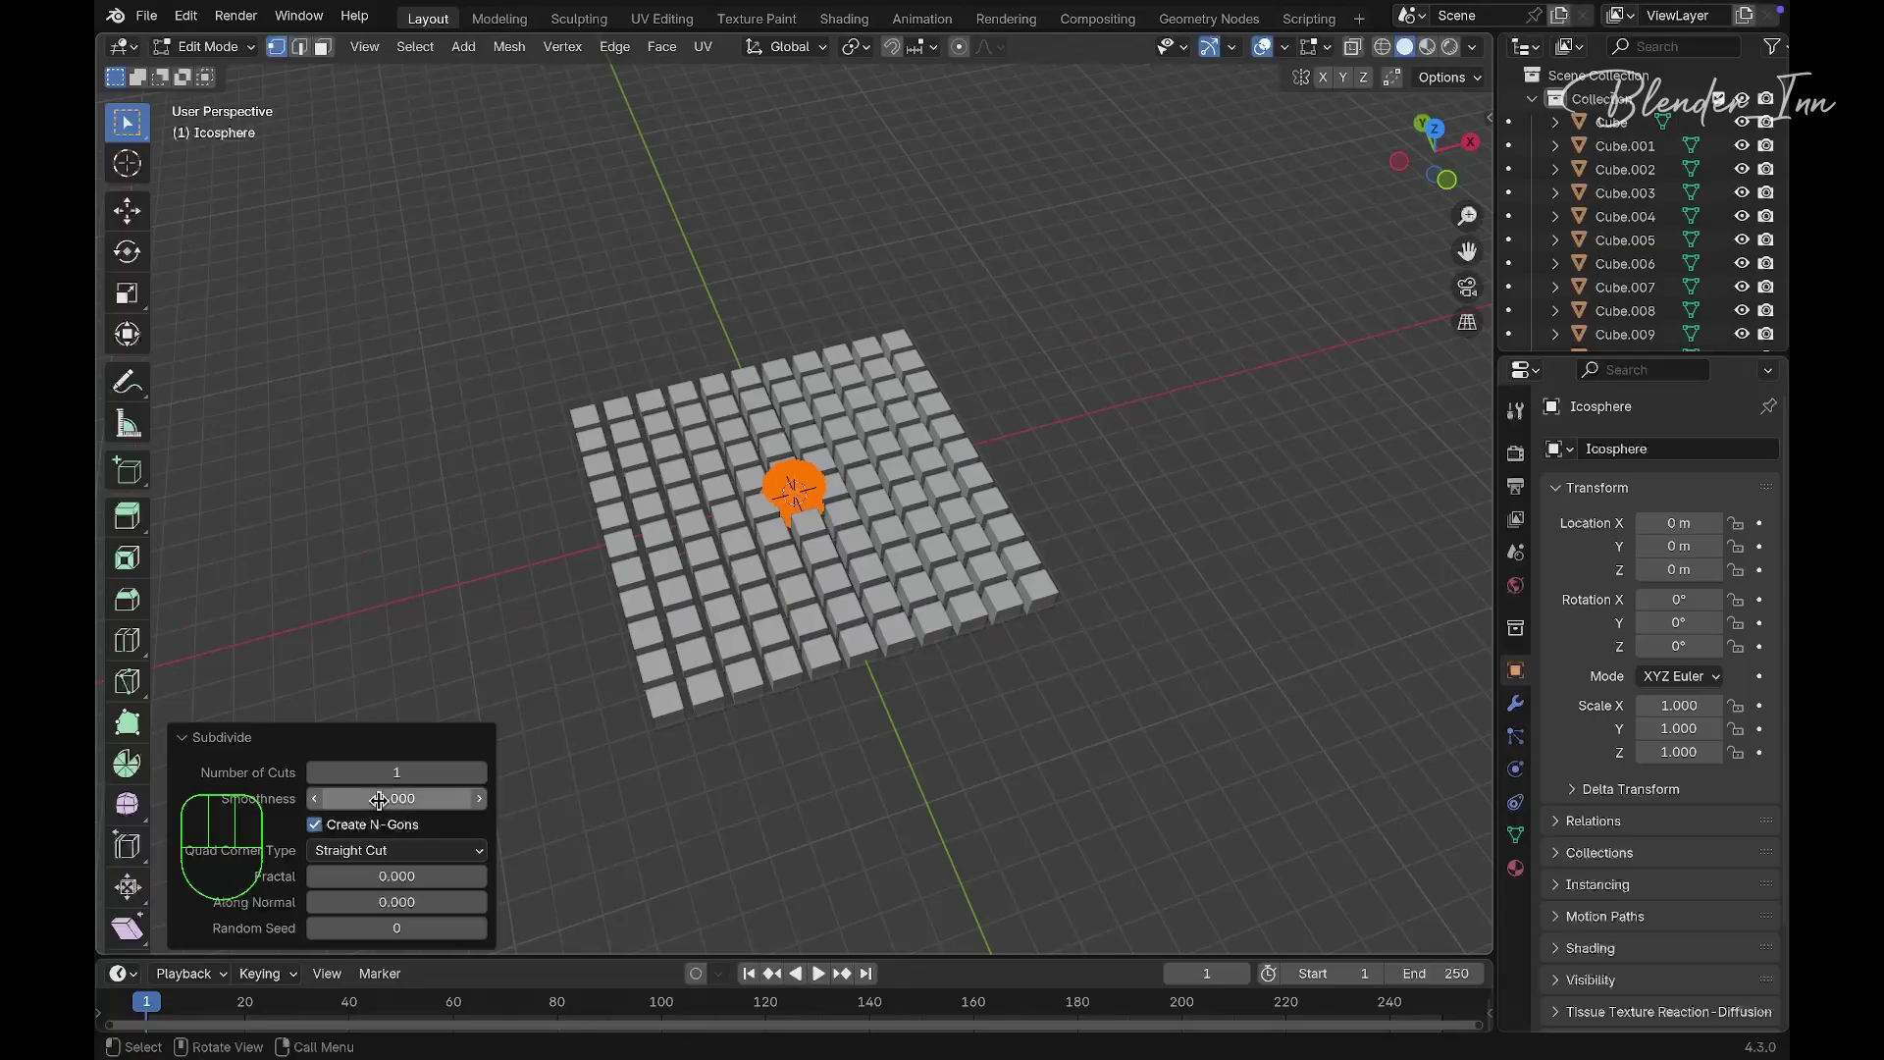
{"action": "key", "text": "Tab"}
Raise the ico sphere about 4.57 m along the Z axis and shade it smooth
{"action": "middle_click_drag", "start_coordinate": [746, 706], "coordinate": [749, 703]}
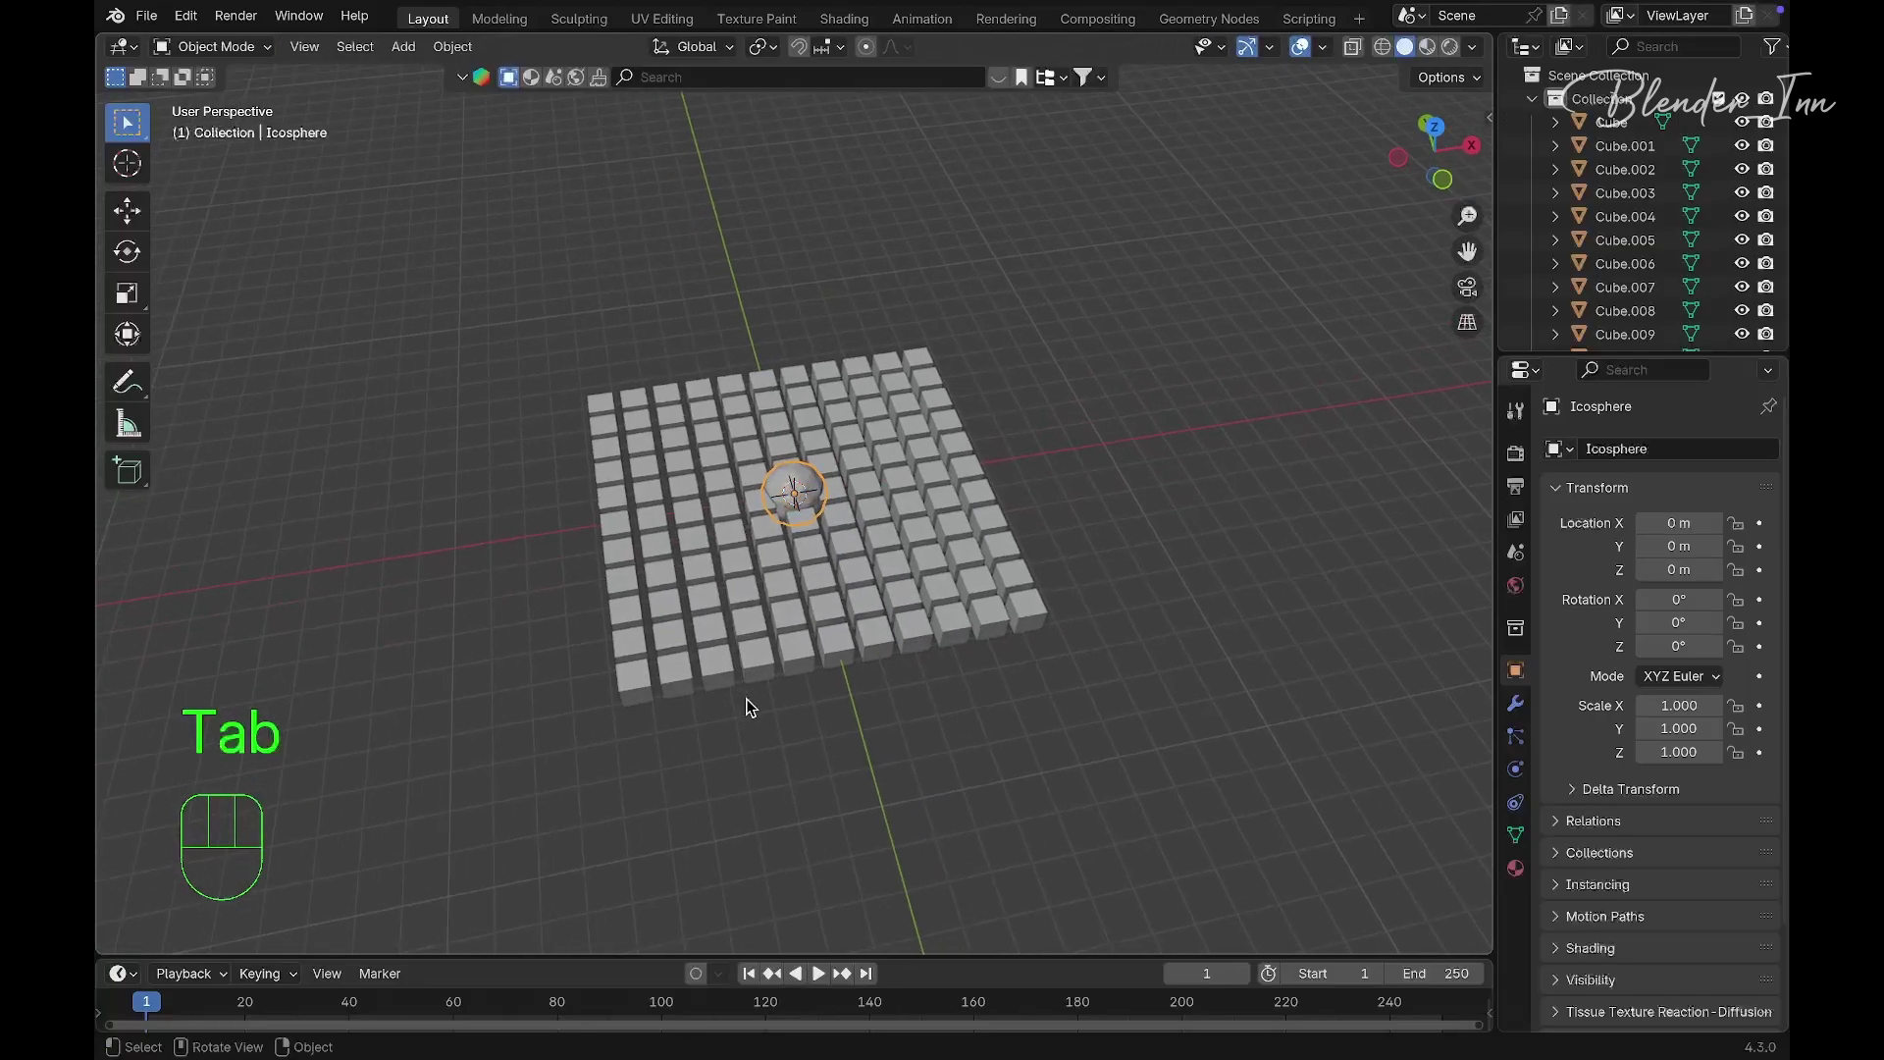
{"action": "key", "text": "g"}
{"action": "key", "text": "z"}
{"action": "left_click", "coordinate": [744, 587]}
{"action": "middle_click_drag", "start_coordinate": [744, 587], "coordinate": [828, 412]}
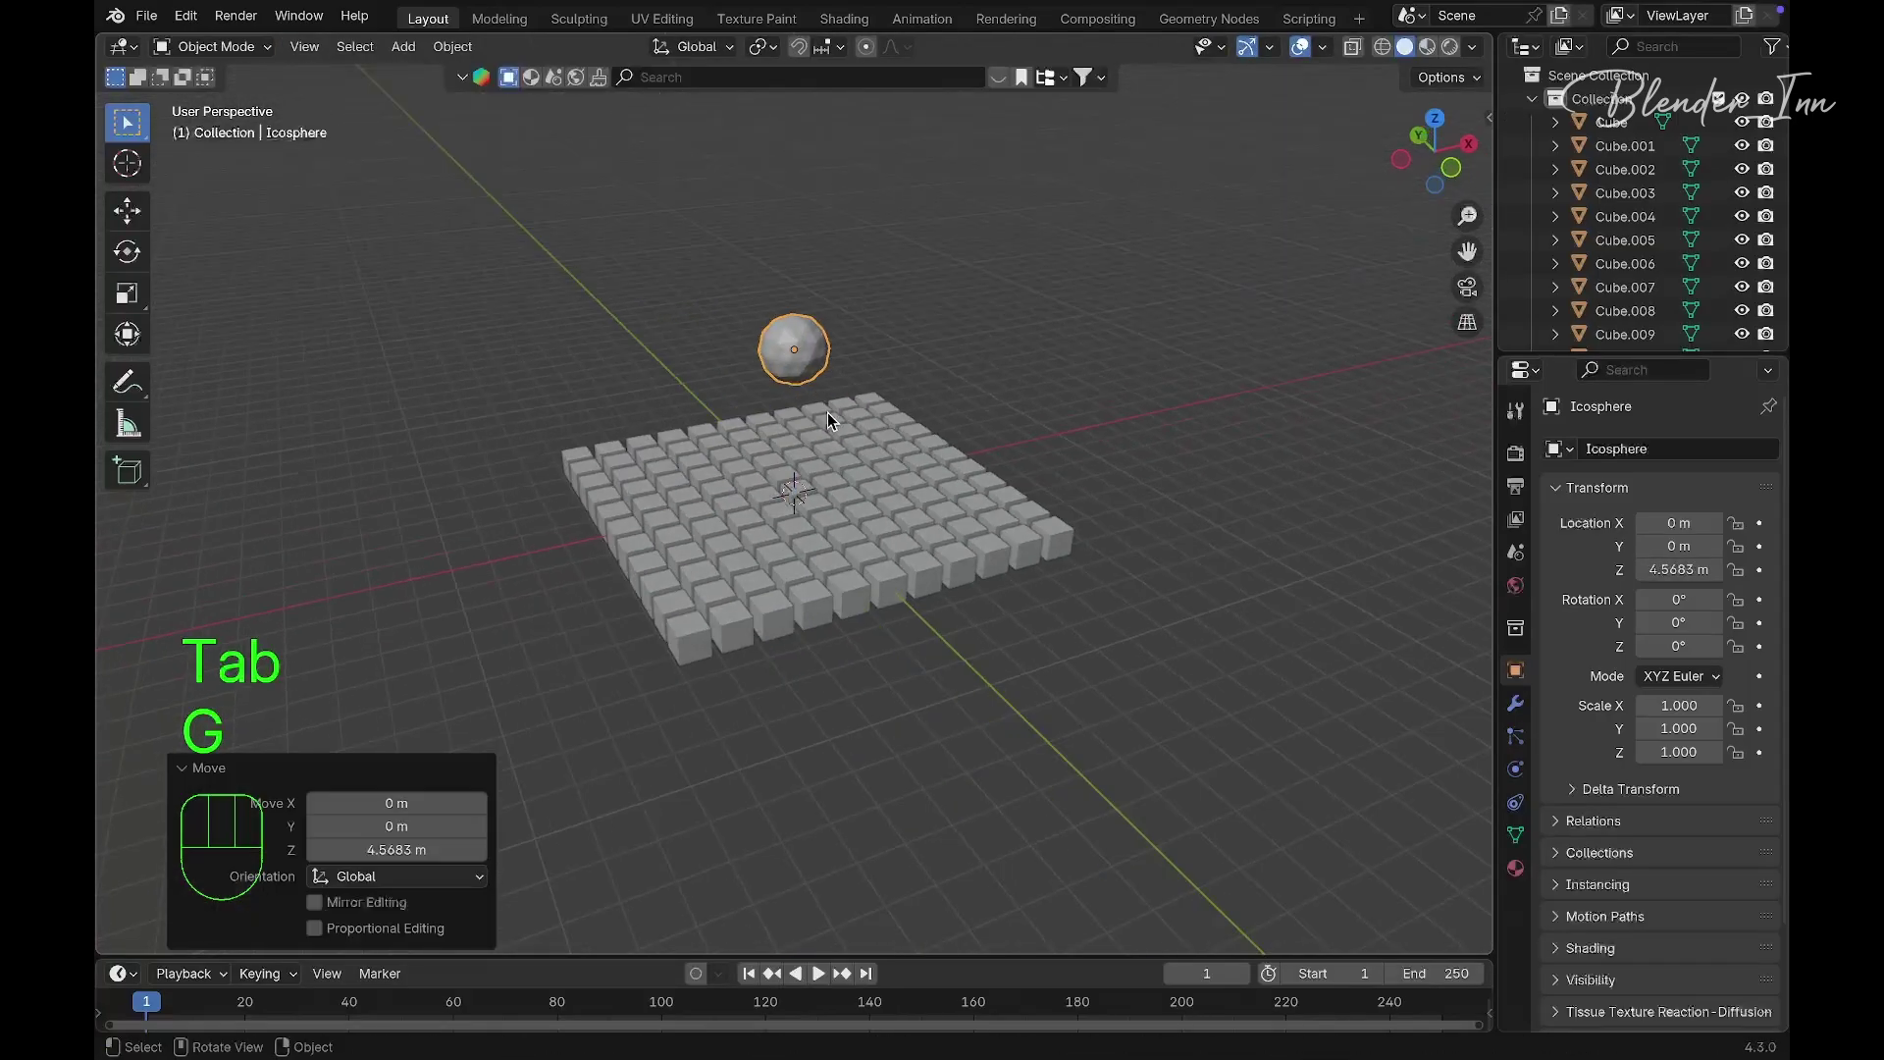
{"action": "right_click", "coordinate": [836, 385]}
{"action": "left_click", "coordinate": [838, 381]}
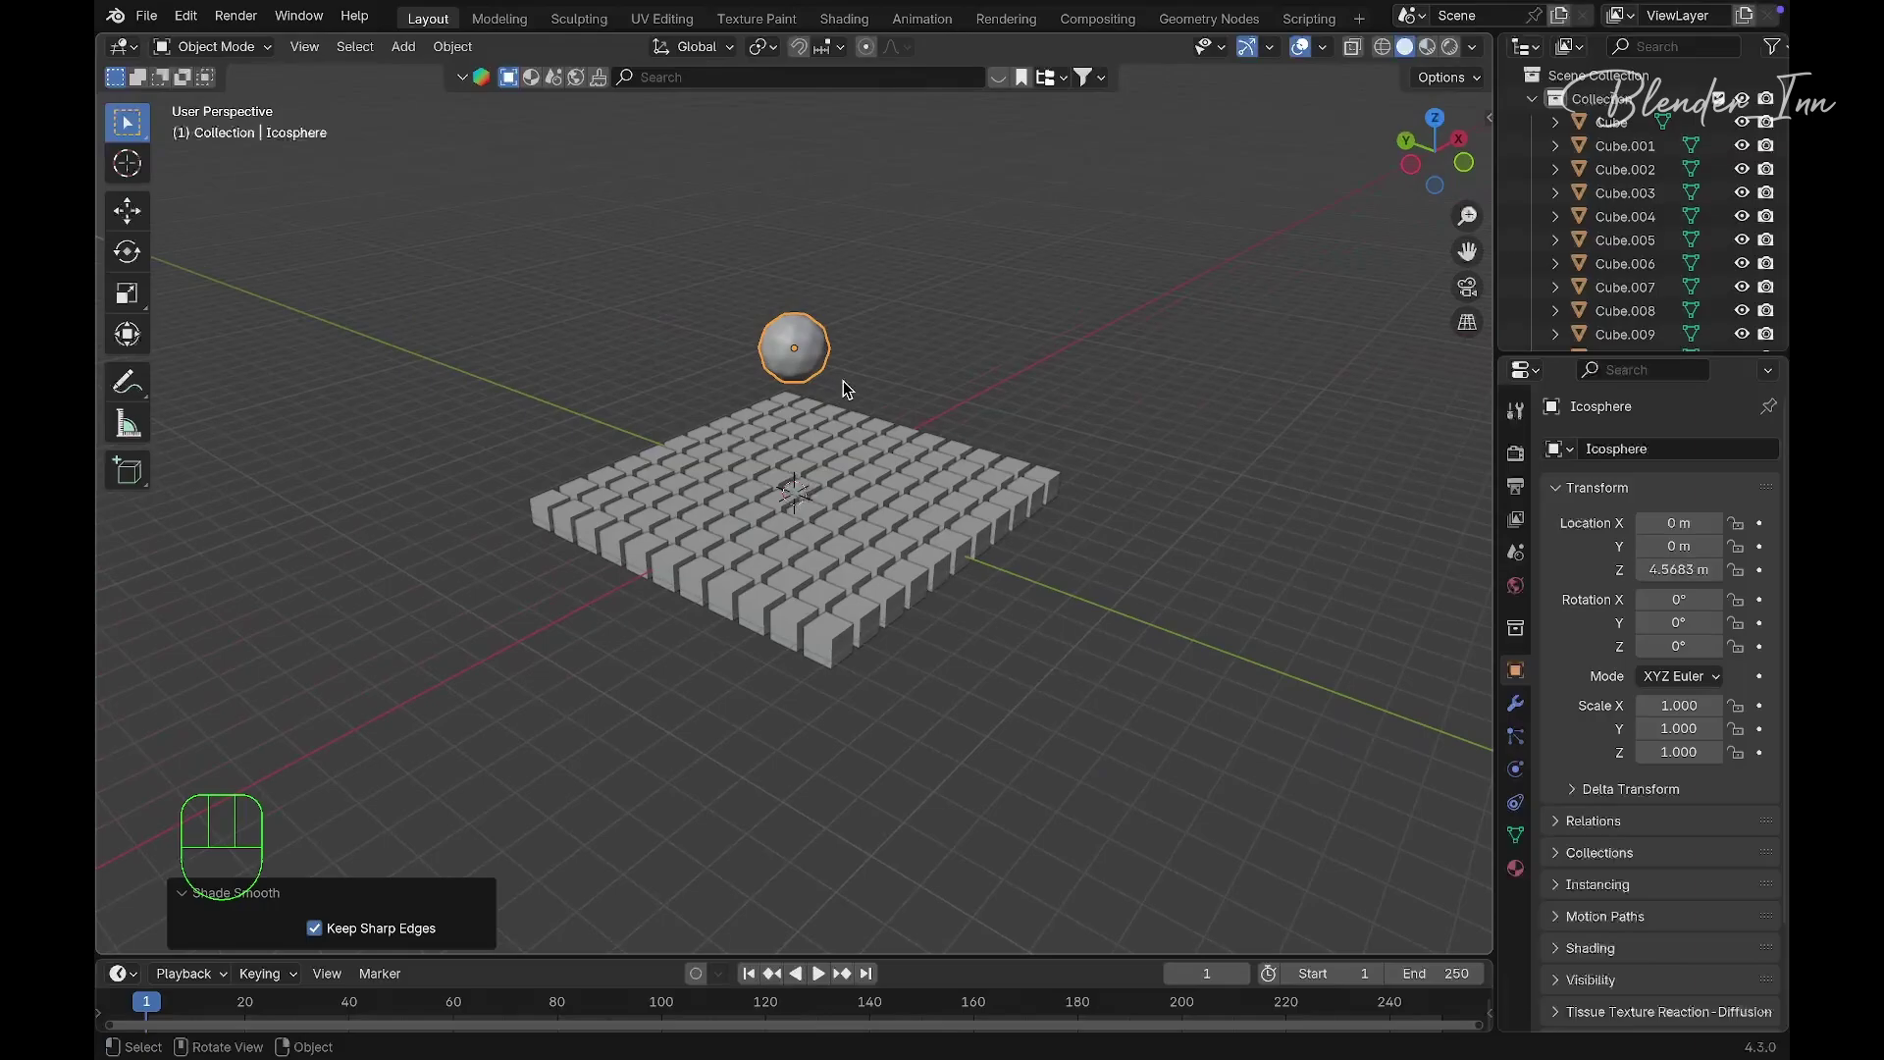
Add a Track To constraint to the corner cube at the grid's positive X, negative Y end
{"action": "key", "text": "KP_4"}
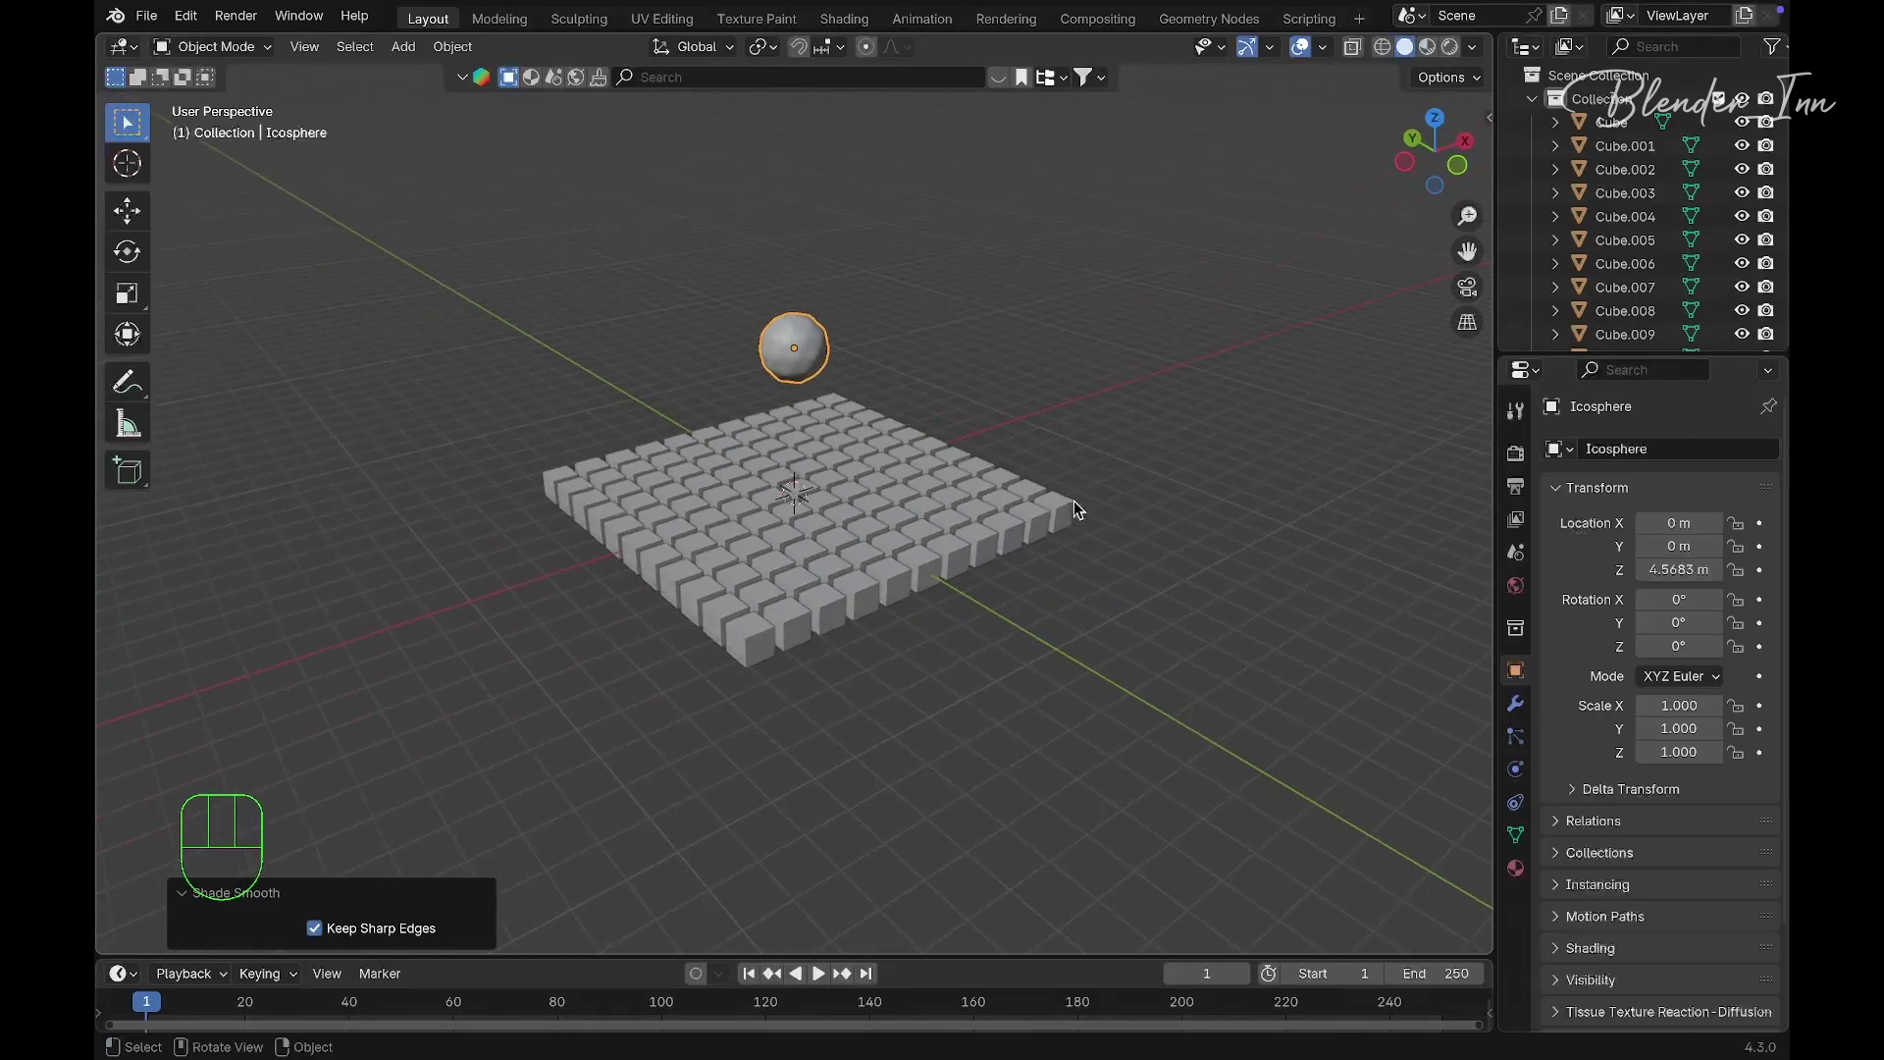
{"action": "left_click", "coordinate": [1066, 501]}
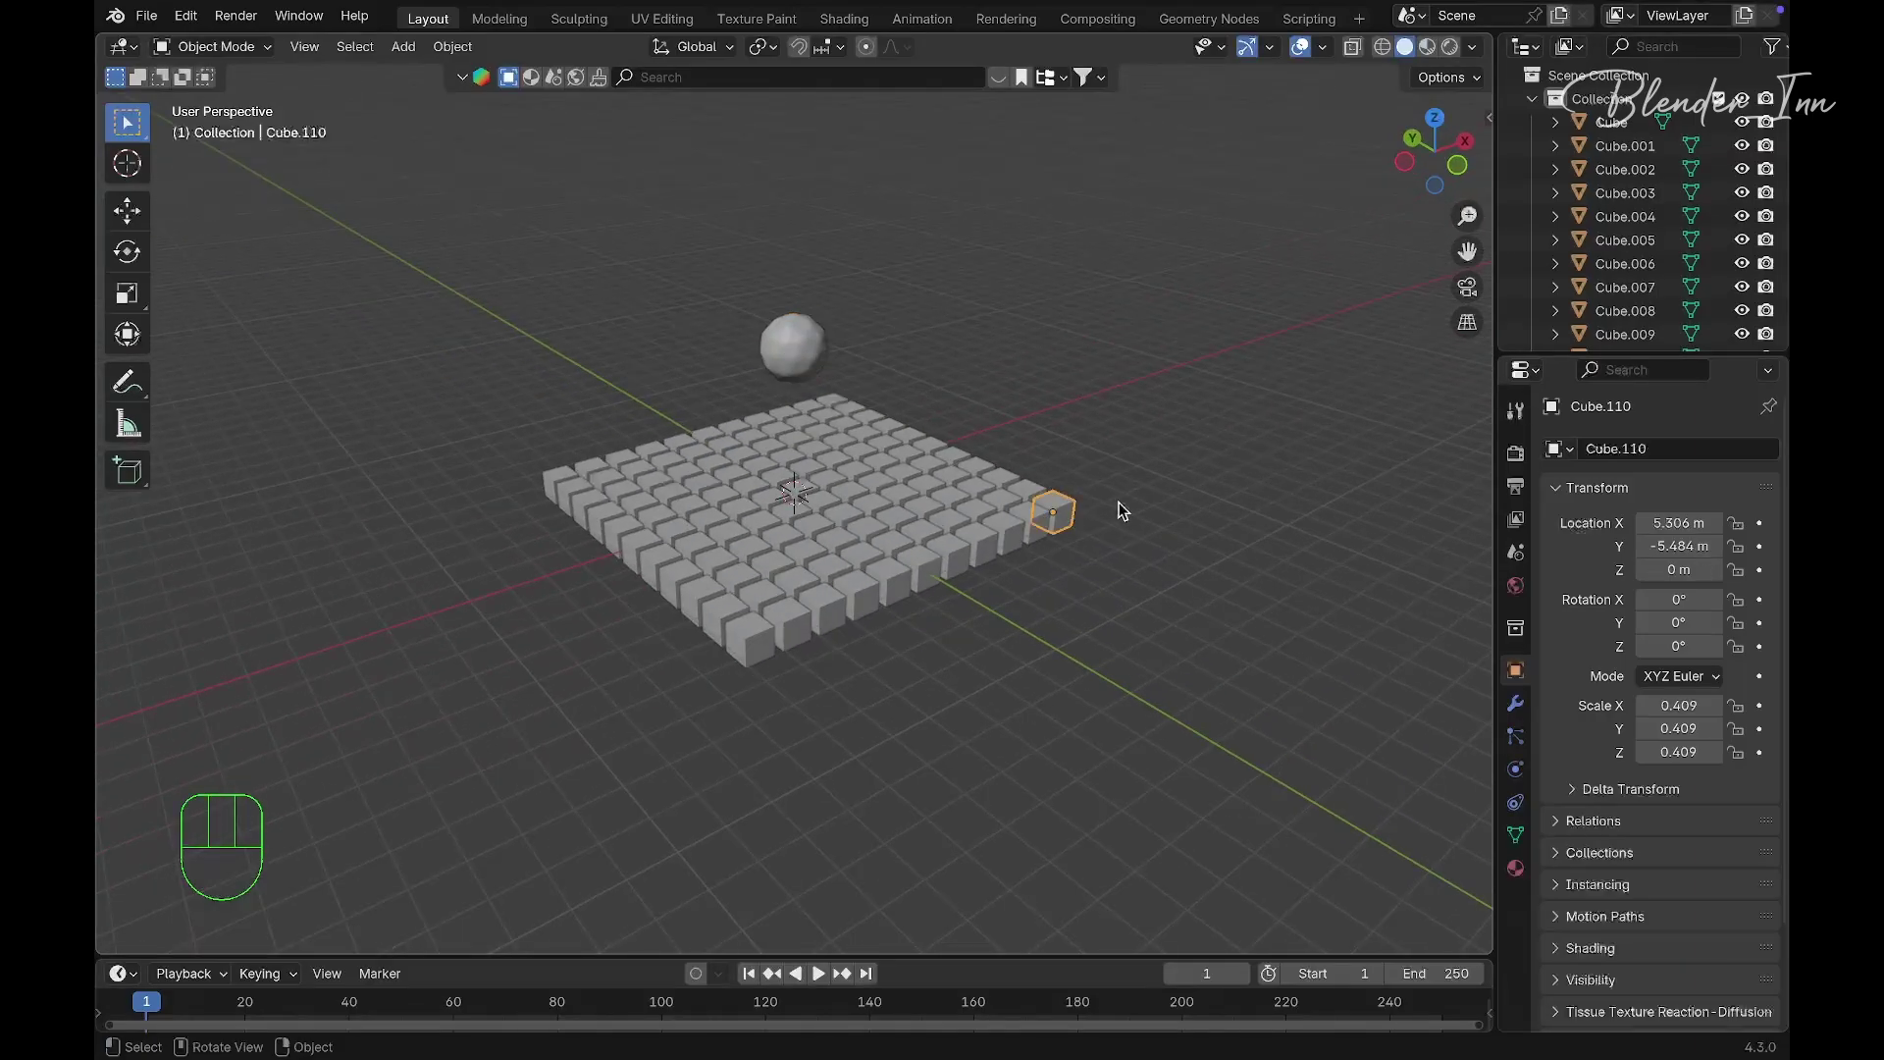
{"action": "key", "text": "KP_6"}
{"action": "left_click", "coordinate": [1515, 801]}
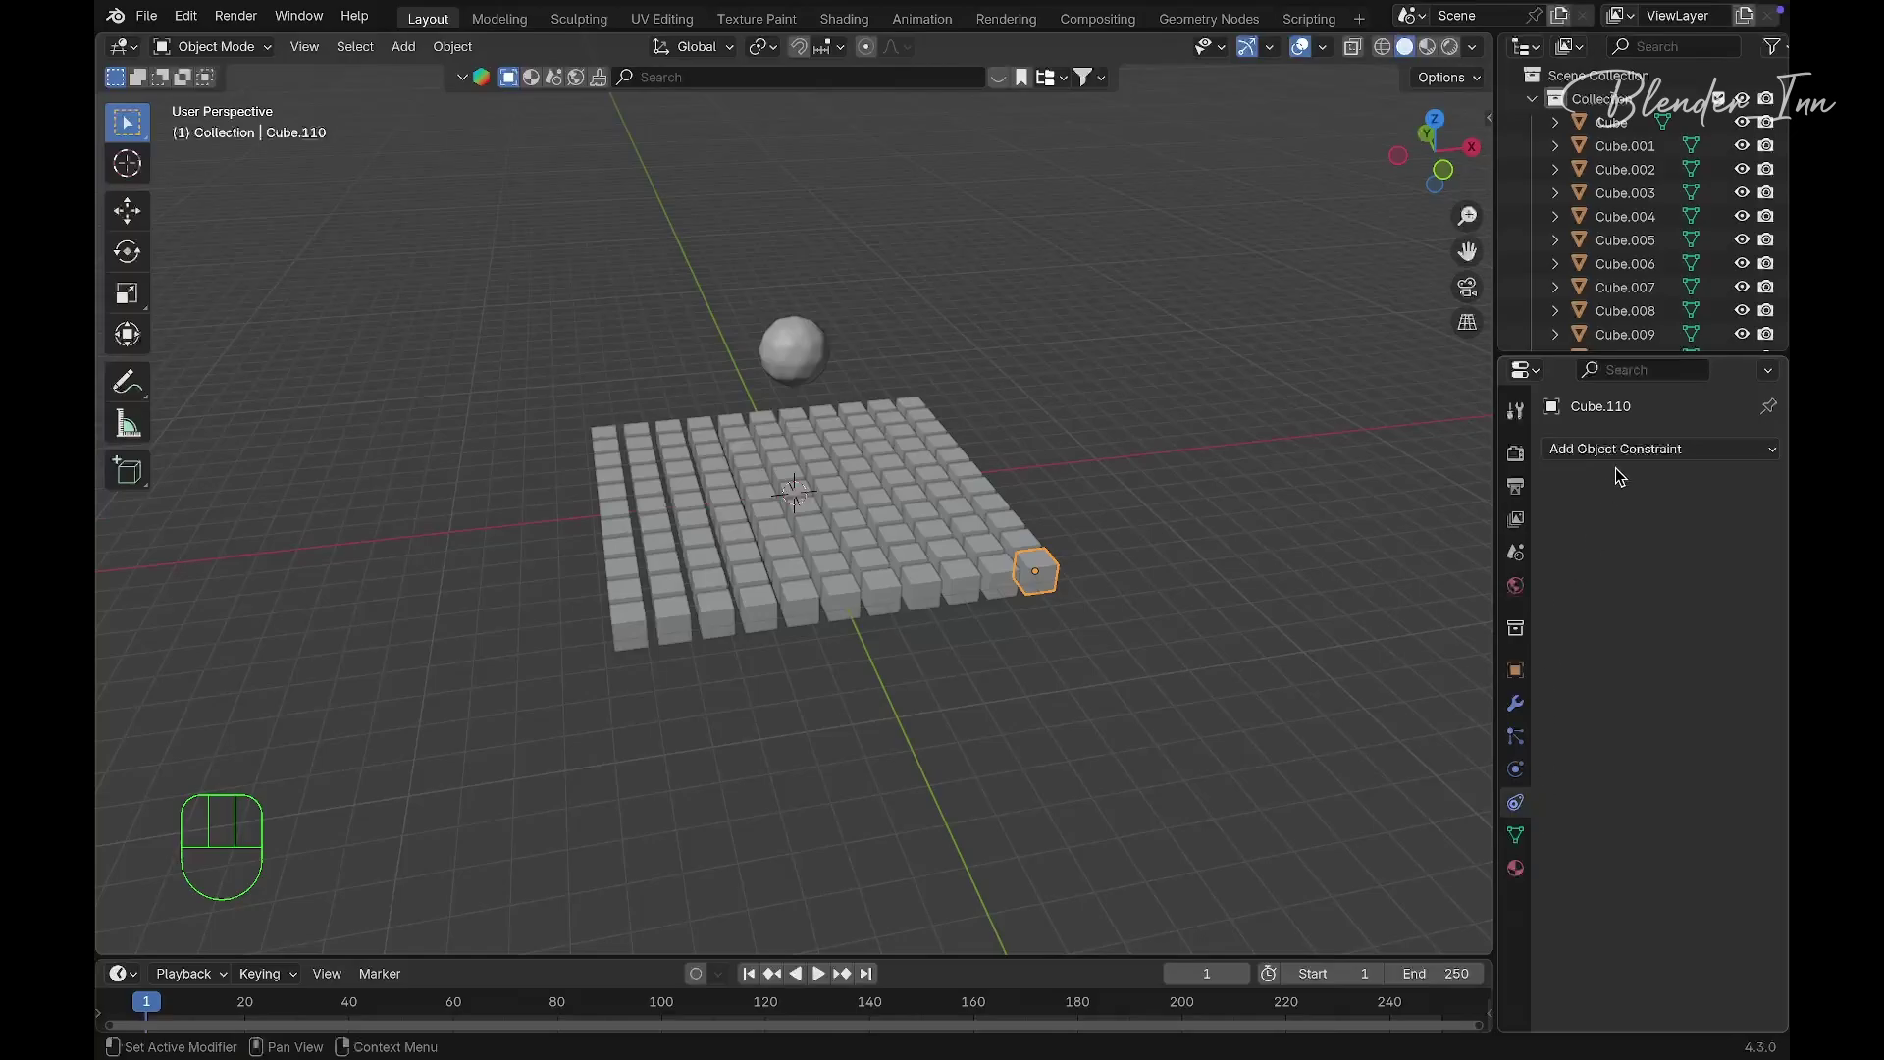
{"action": "left_click", "coordinate": [1617, 449]}
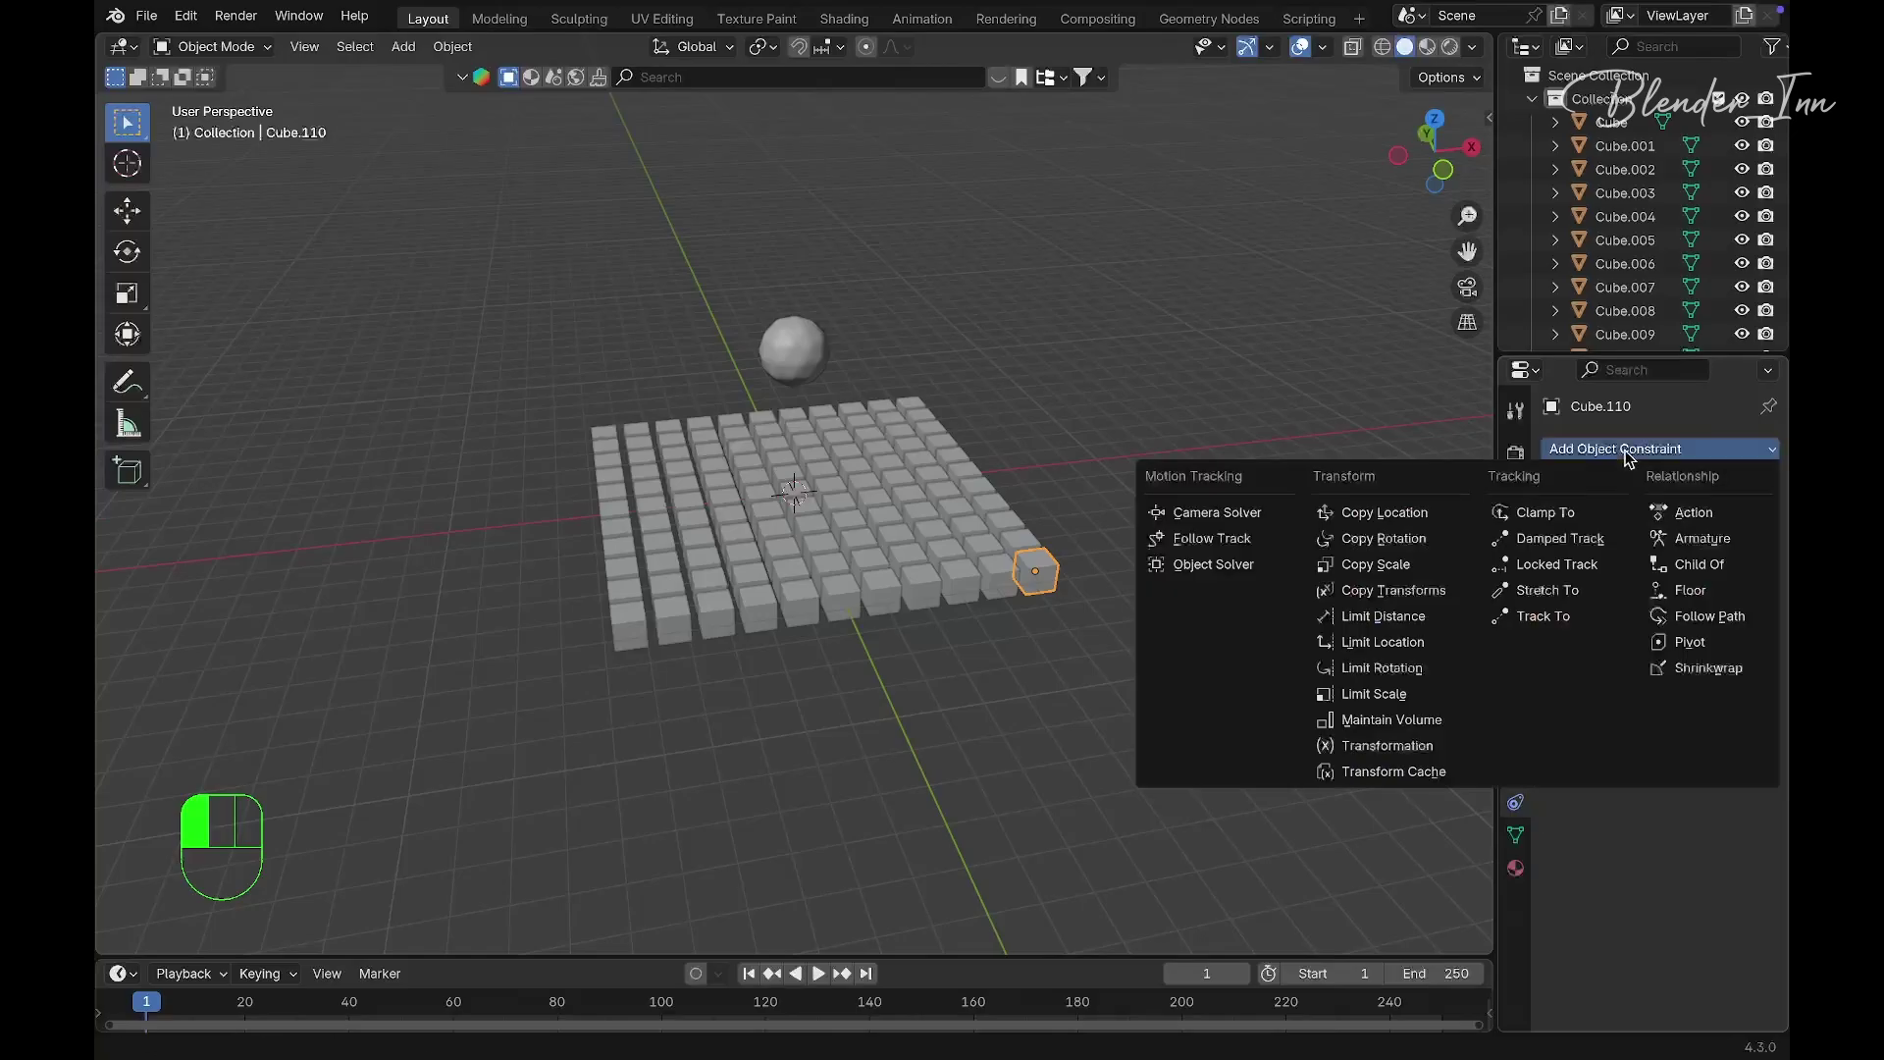
{"action": "left_click", "coordinate": [1568, 622]}
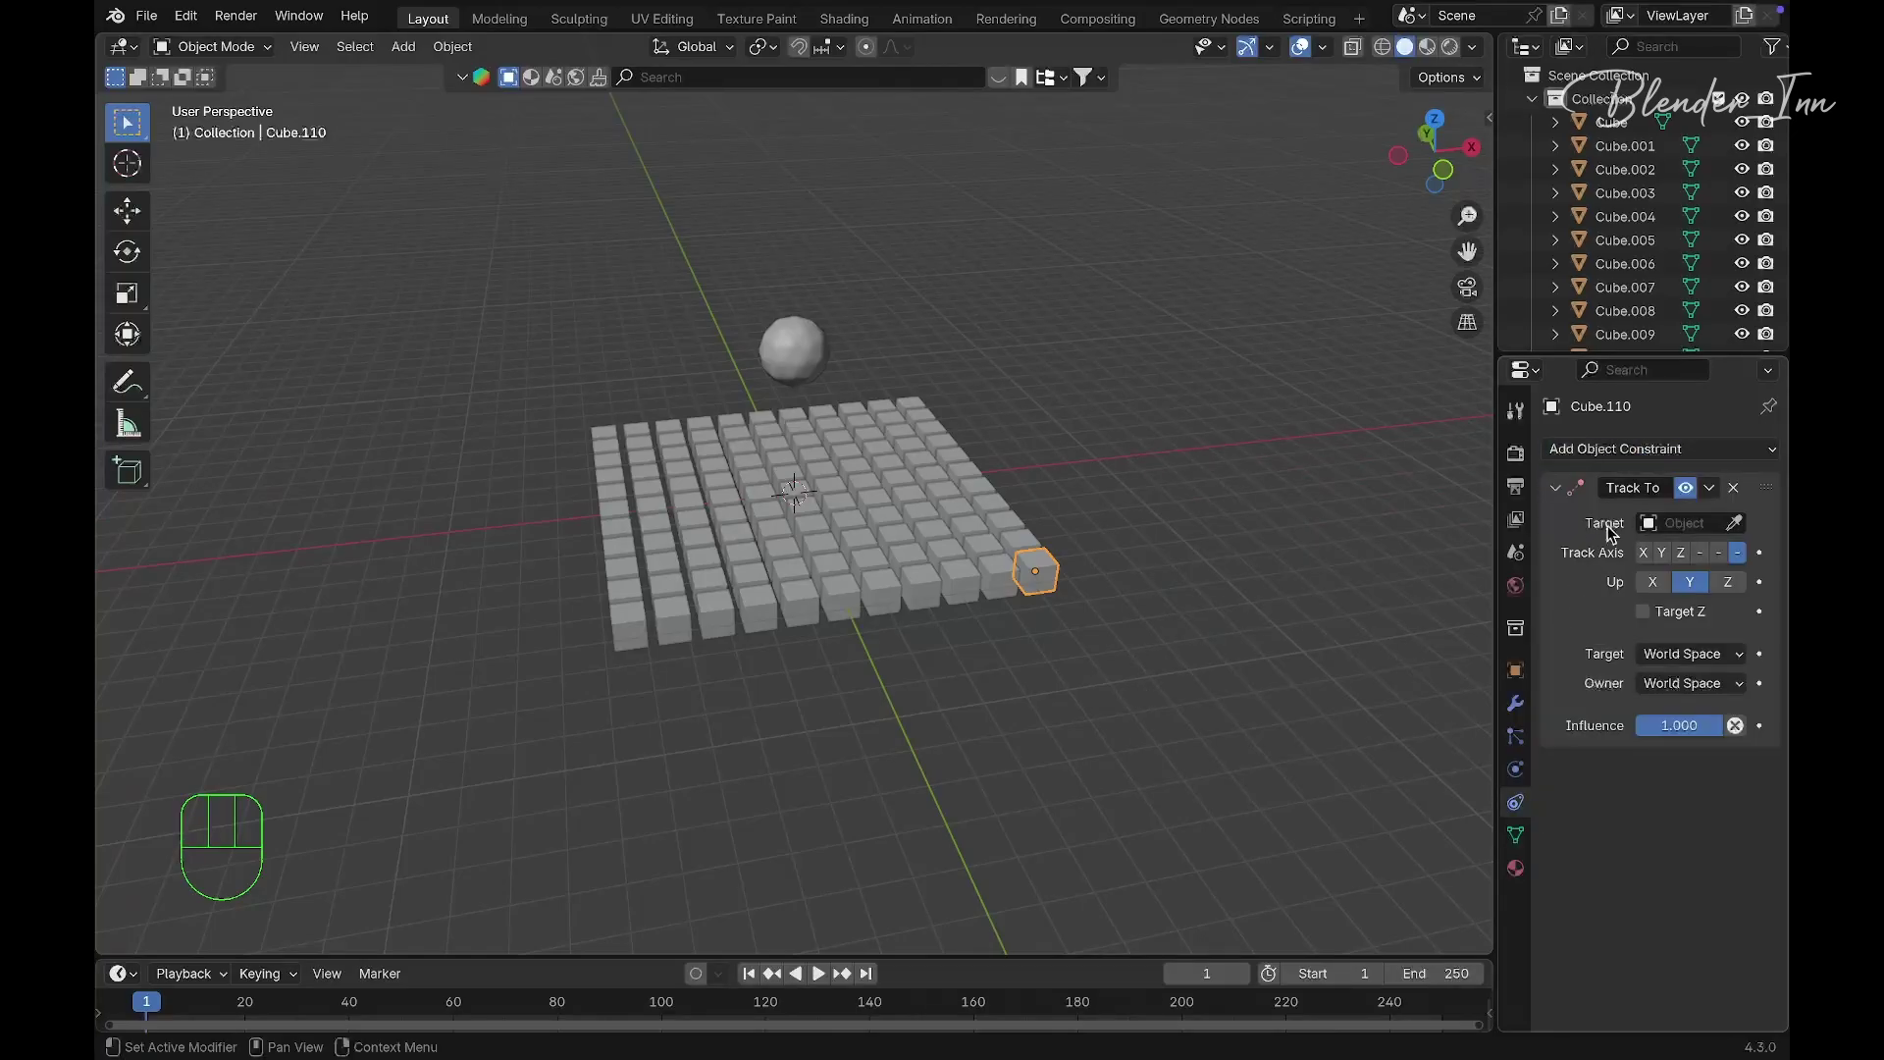
Set the ico sphere as the target of the corner cube's Track To constraint
{"action": "left_click", "coordinate": [1731, 523]}
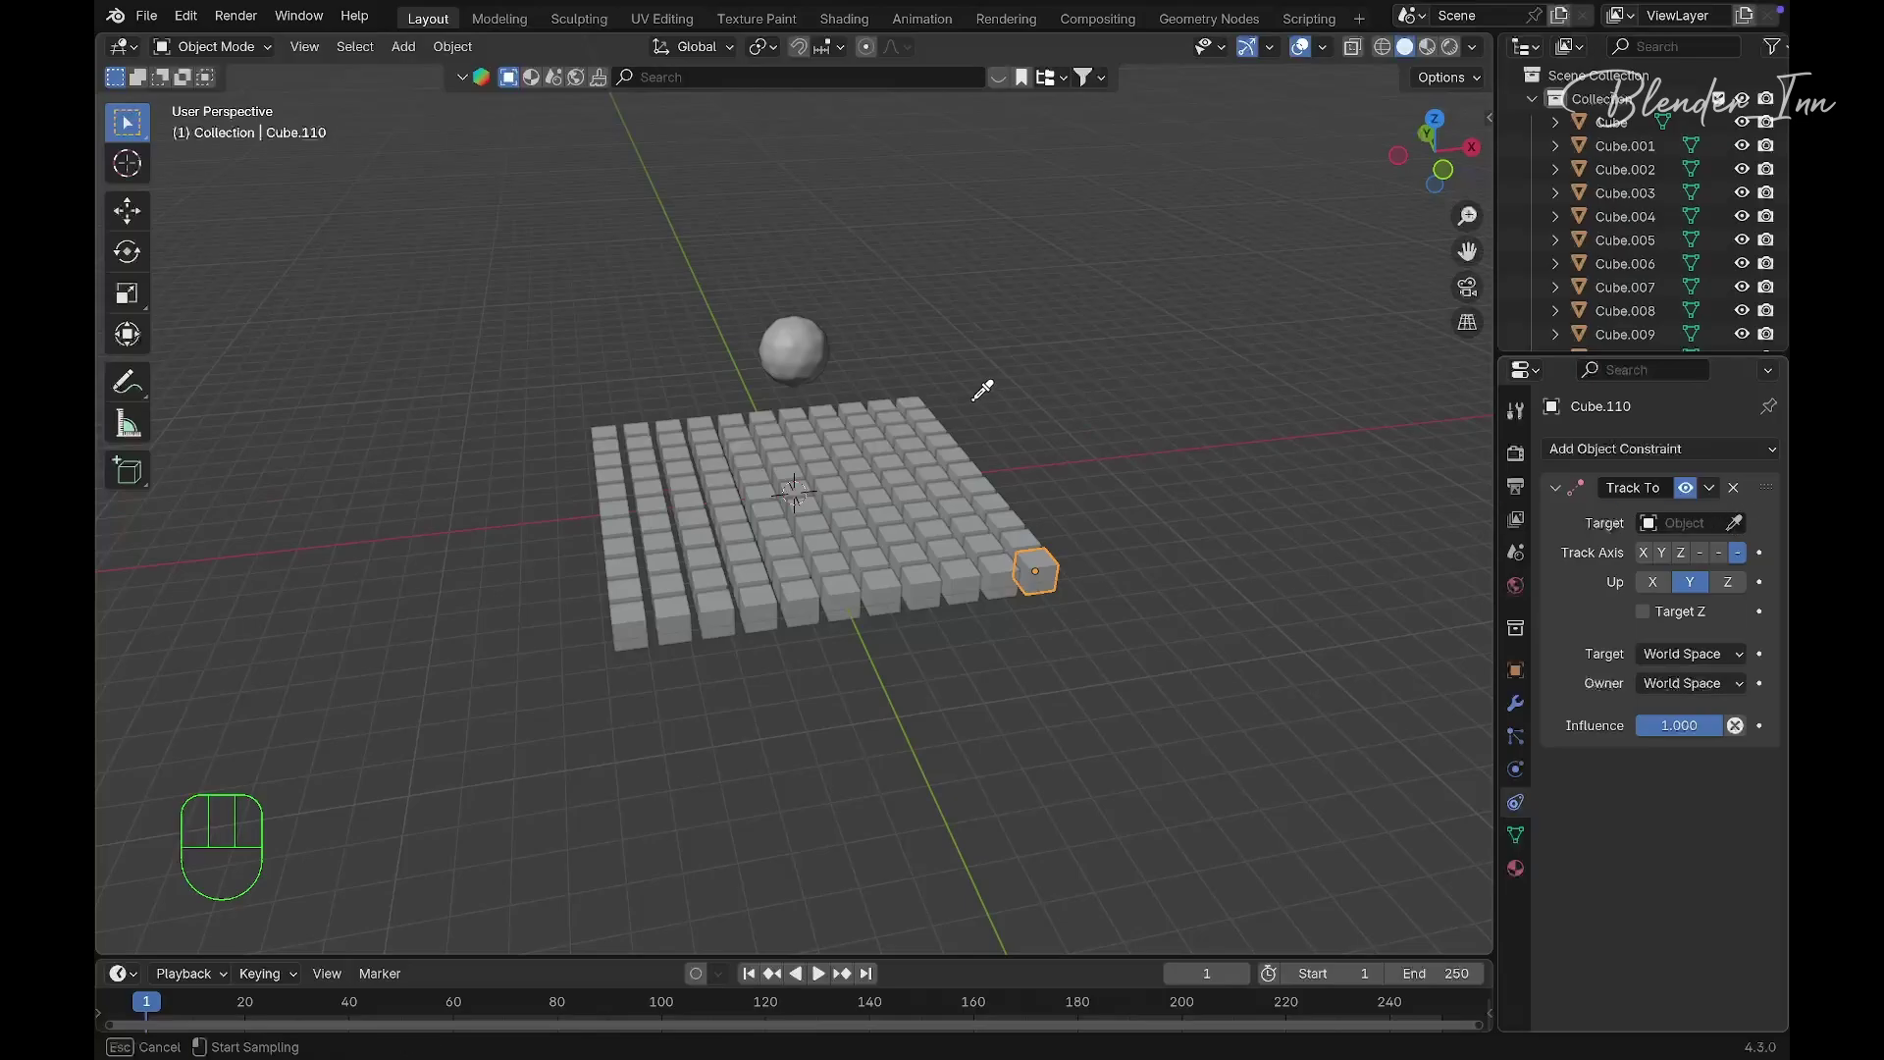
{"action": "left_click", "coordinate": [821, 339]}
{"action": "key", "text": "KP_6"}
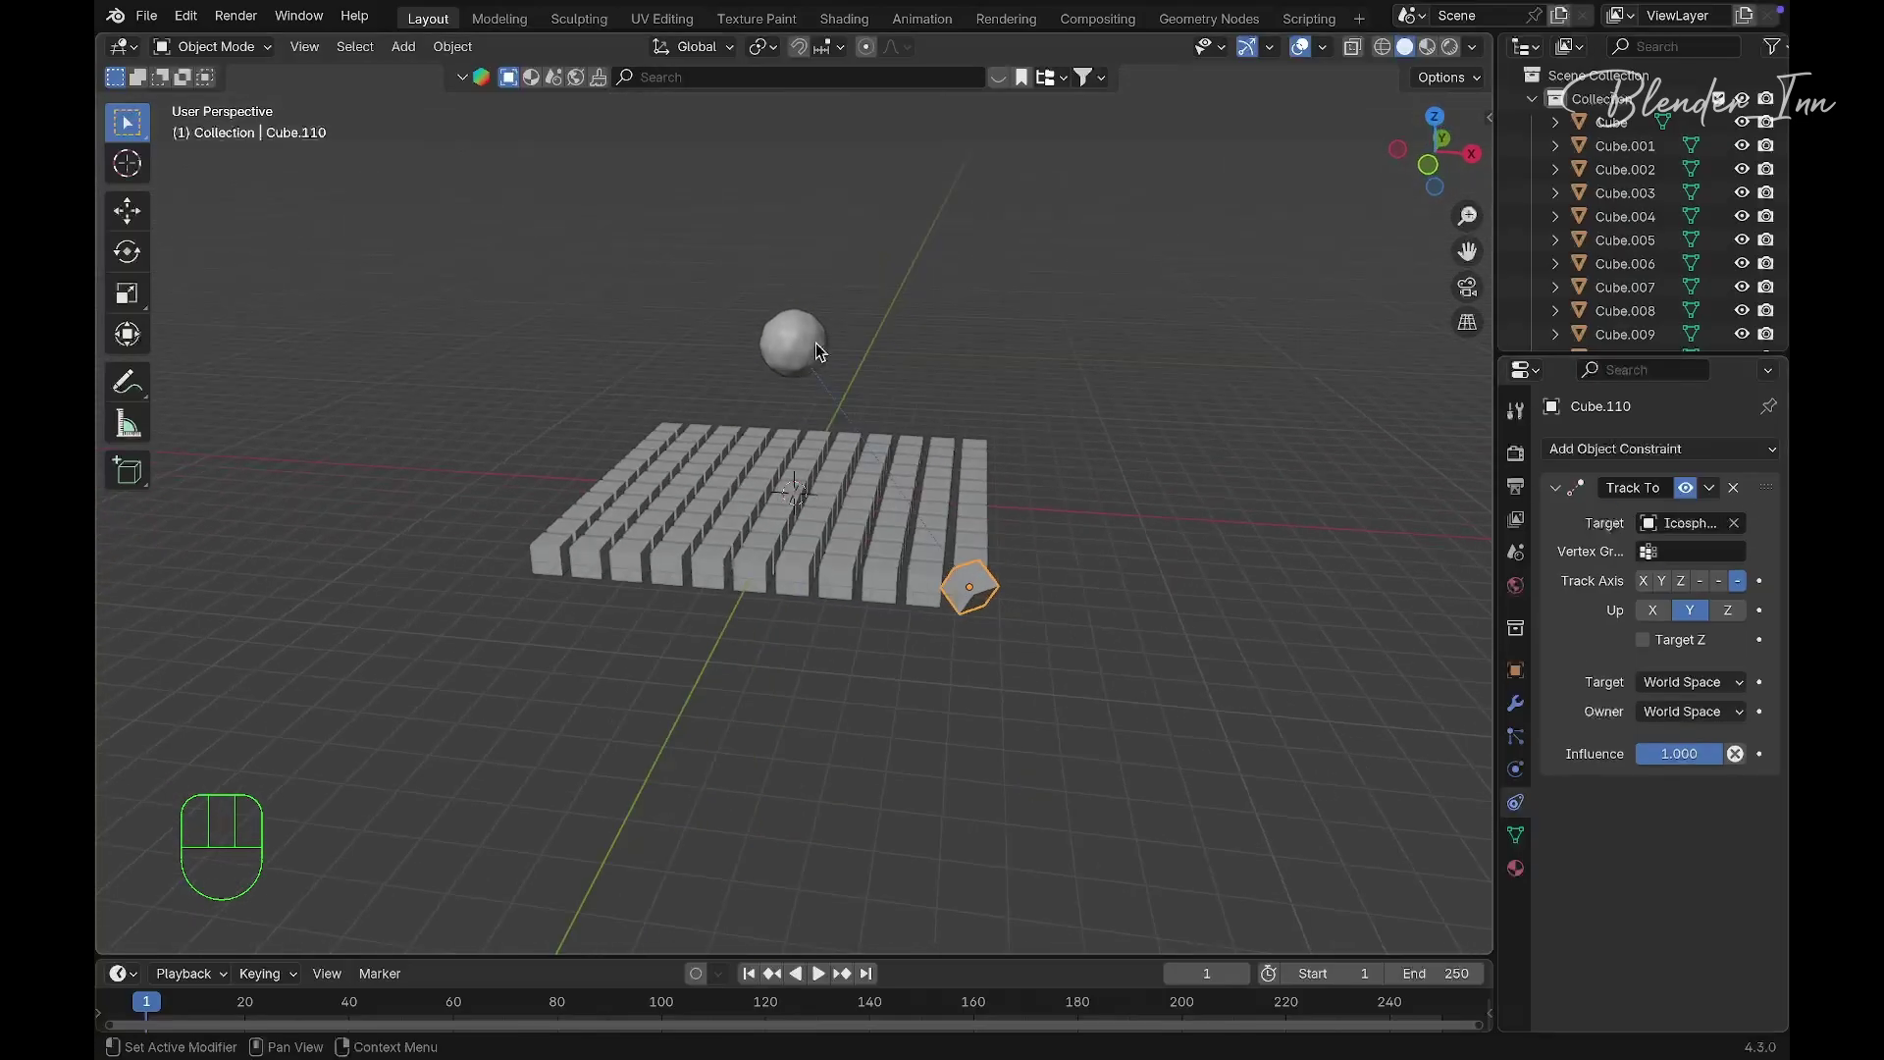
Try moving the ico sphere above the grid to test the corner cube's tracking
{"action": "left_click", "coordinate": [797, 346]}
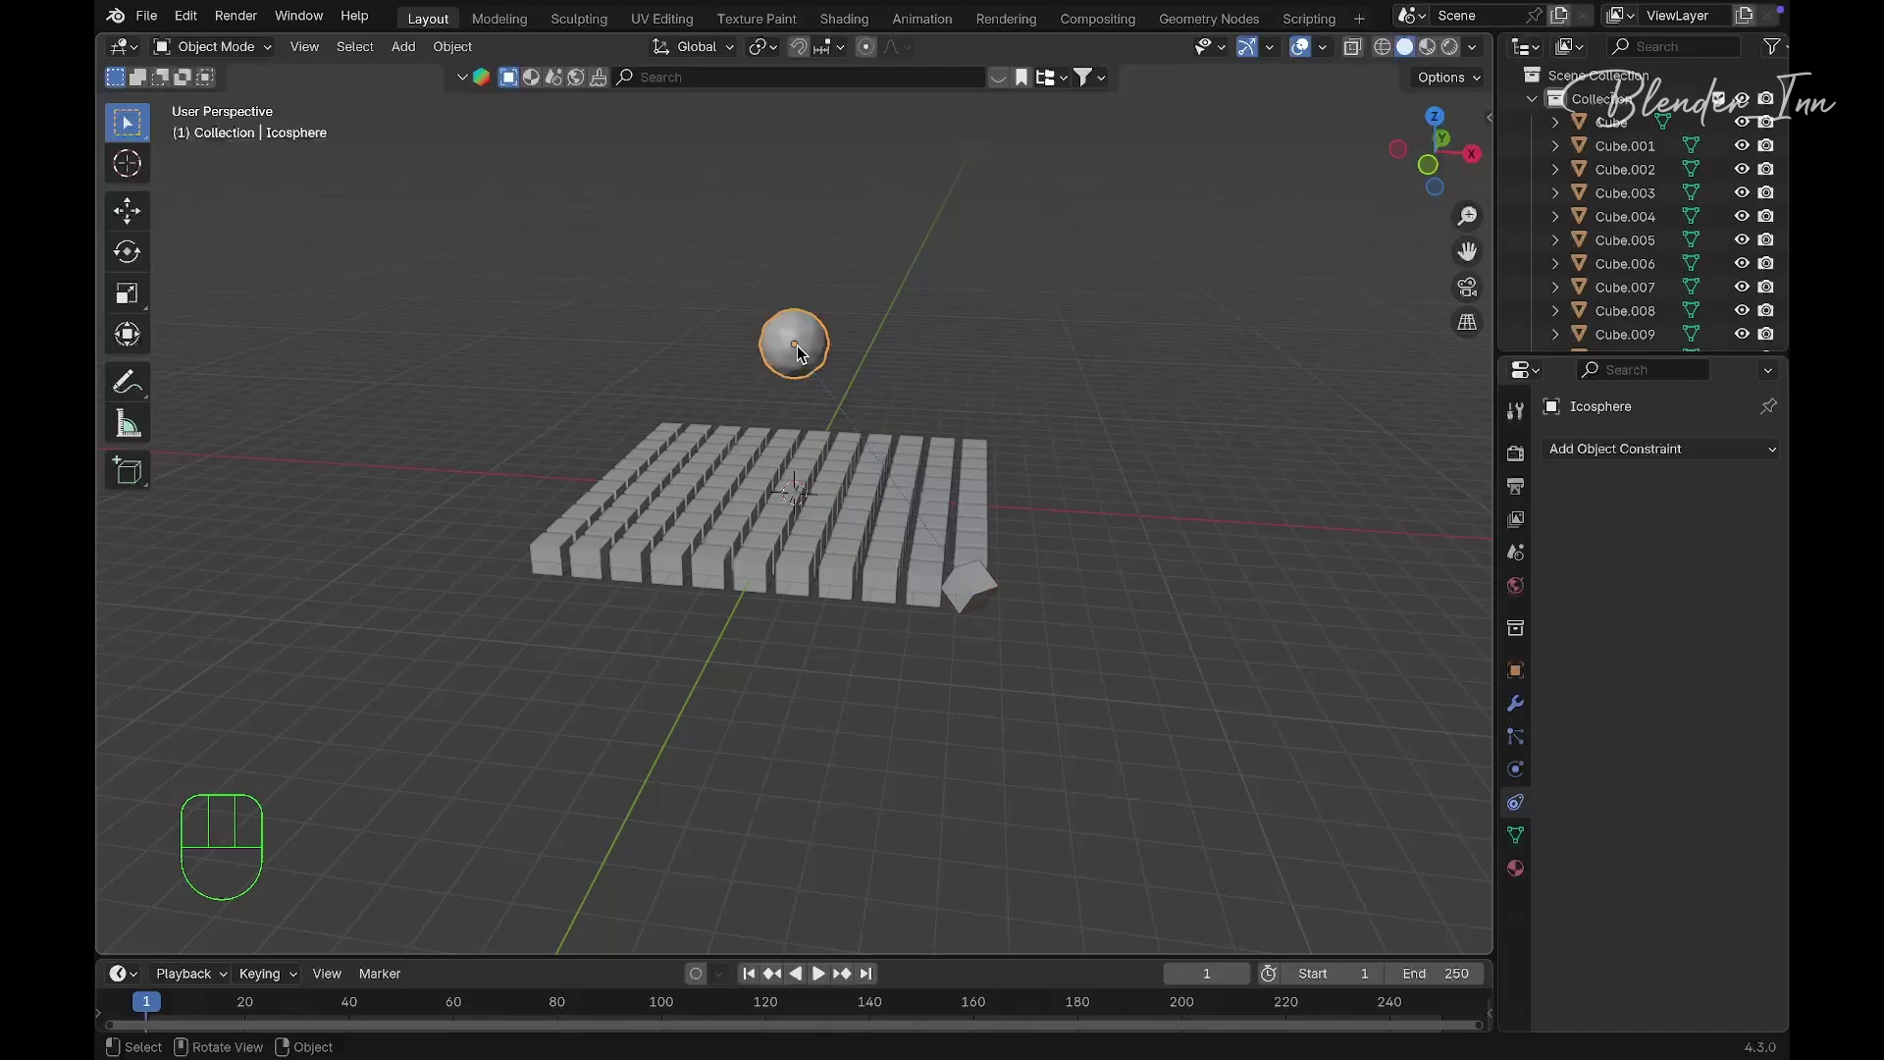
{"action": "scroll", "coordinate": [797, 346], "scroll_direction": "up", "scroll_amount": 3}
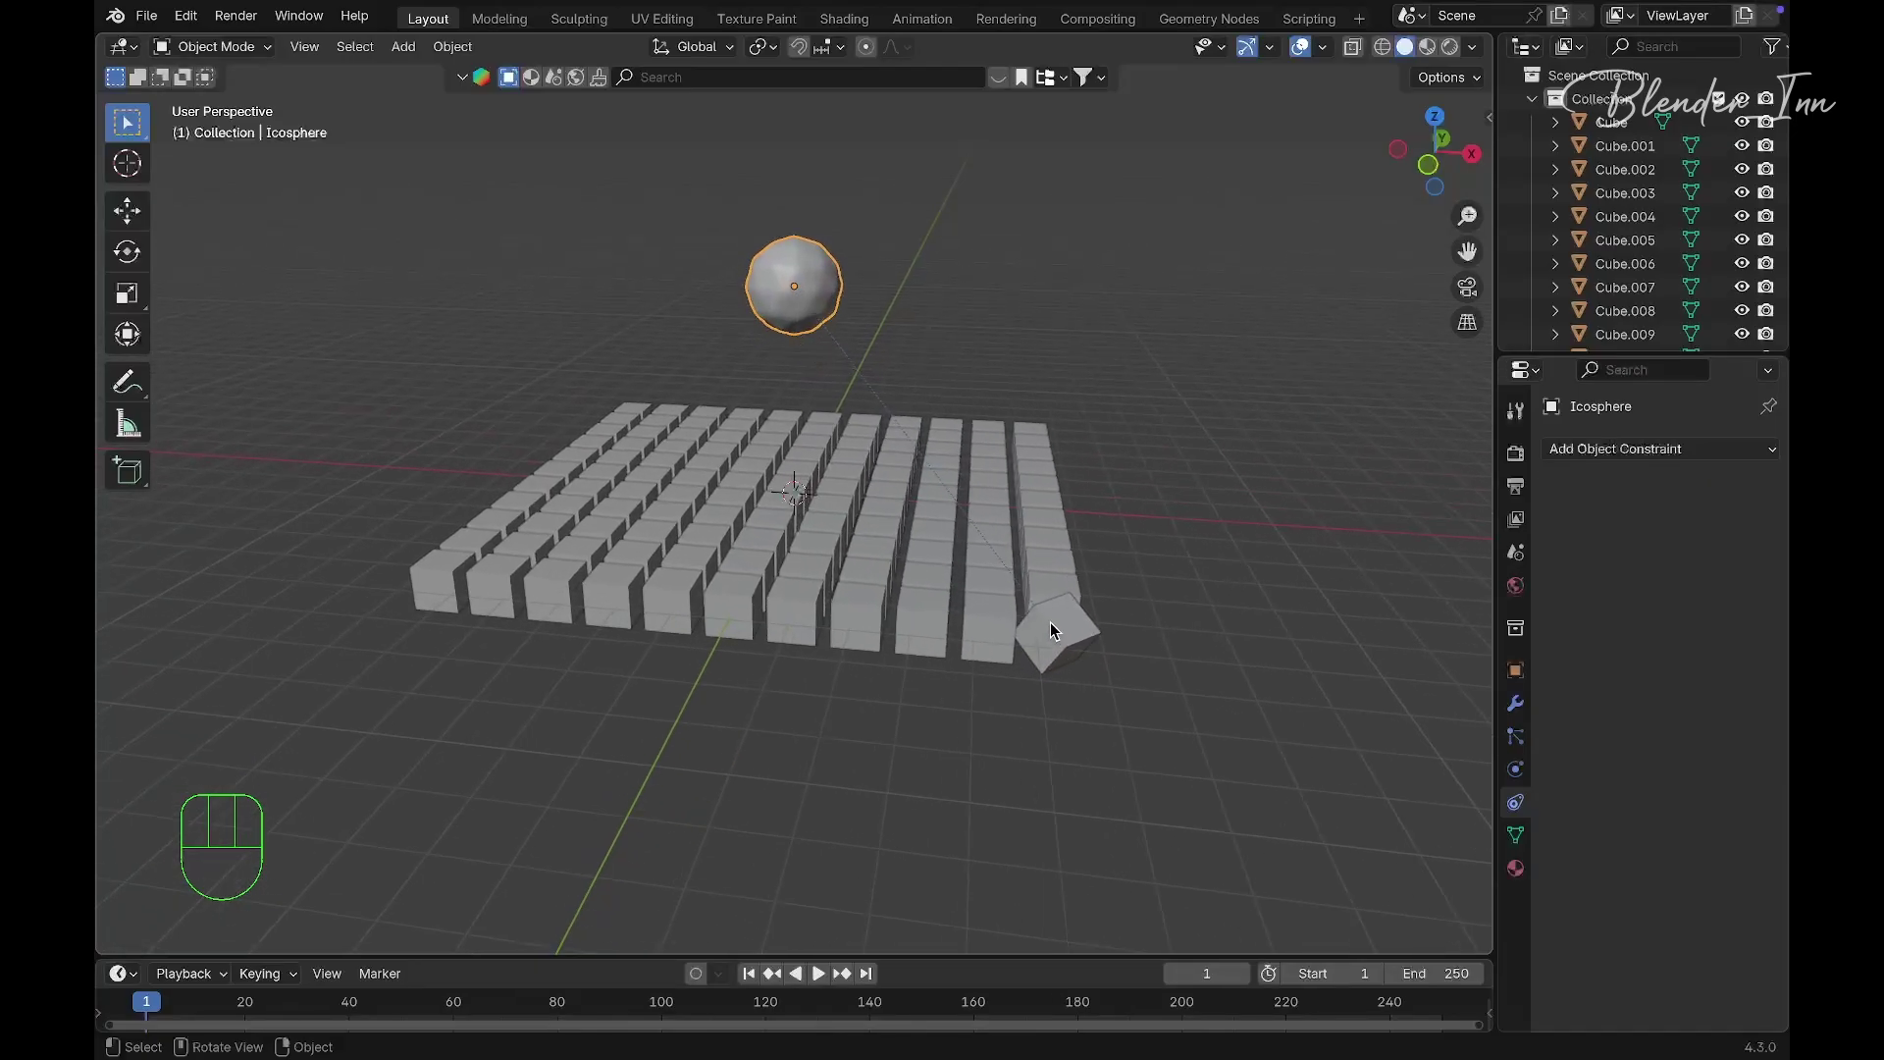
{"action": "key", "text": "g"}
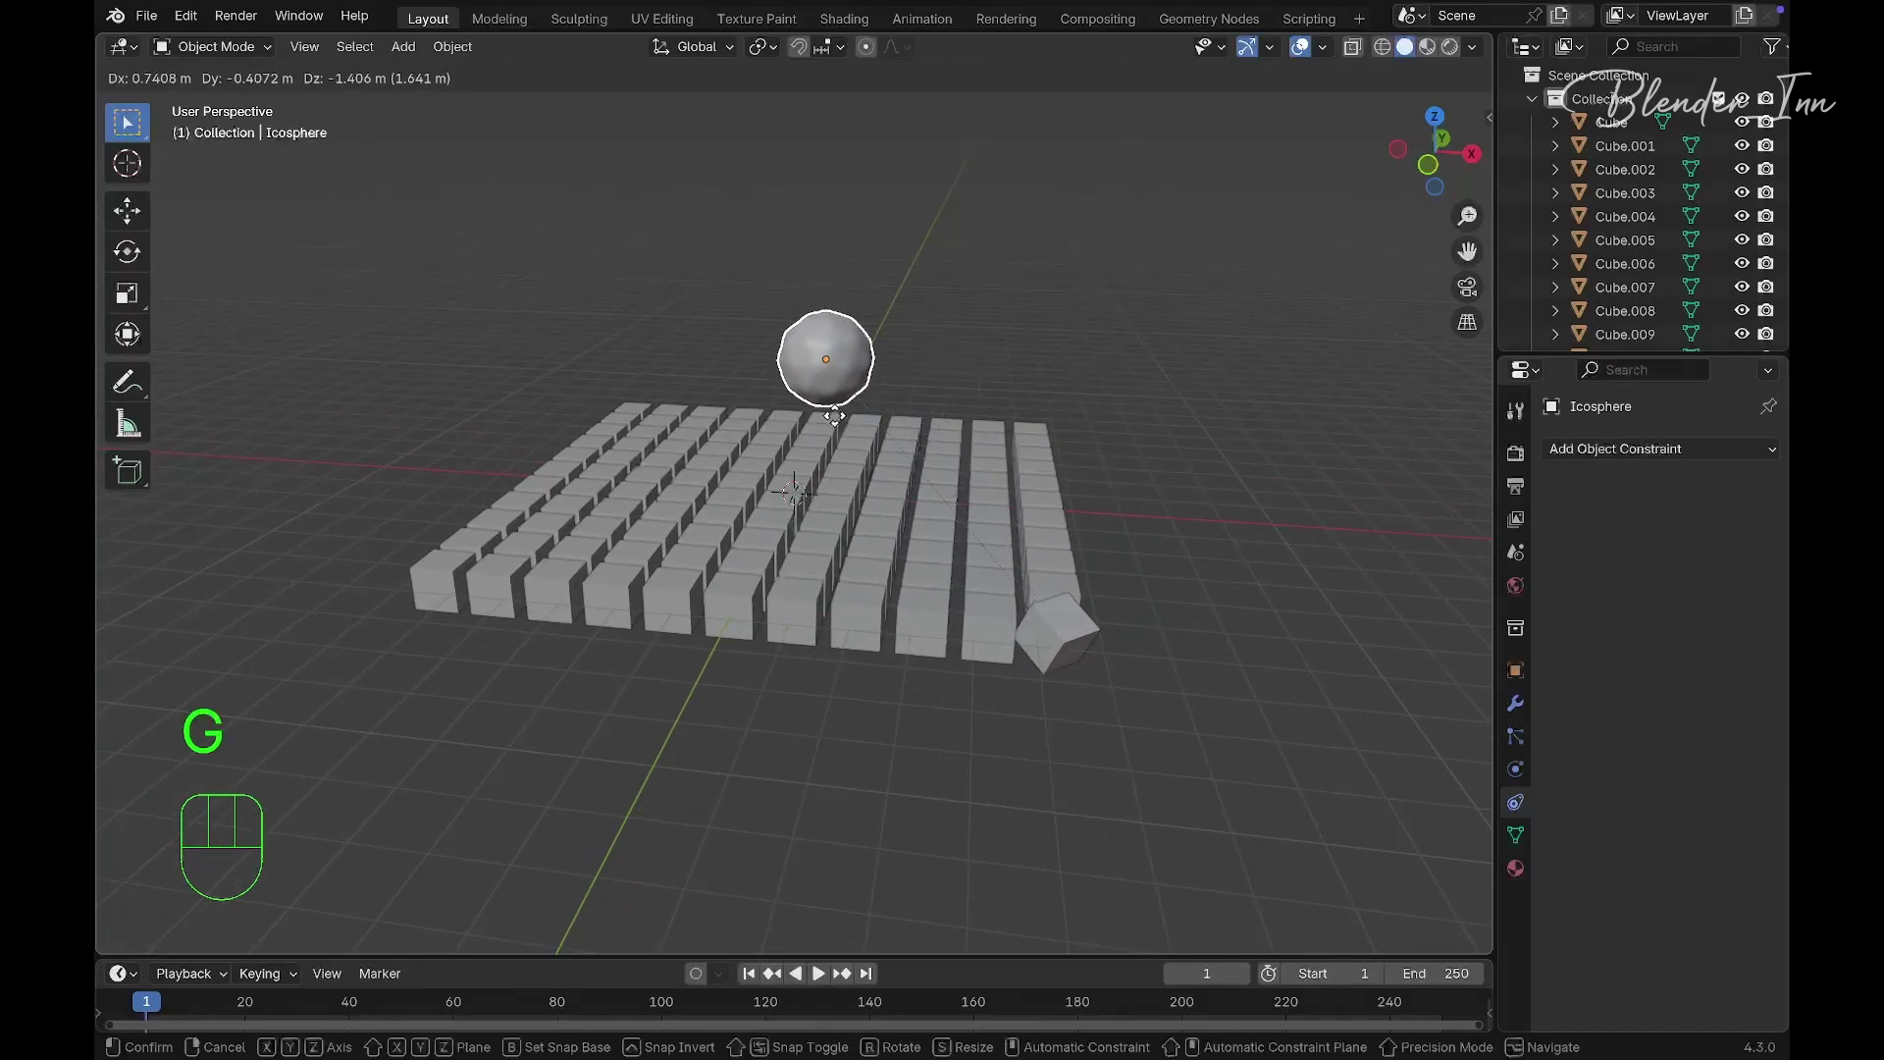
{"action": "left_click", "coordinate": [913, 324]}
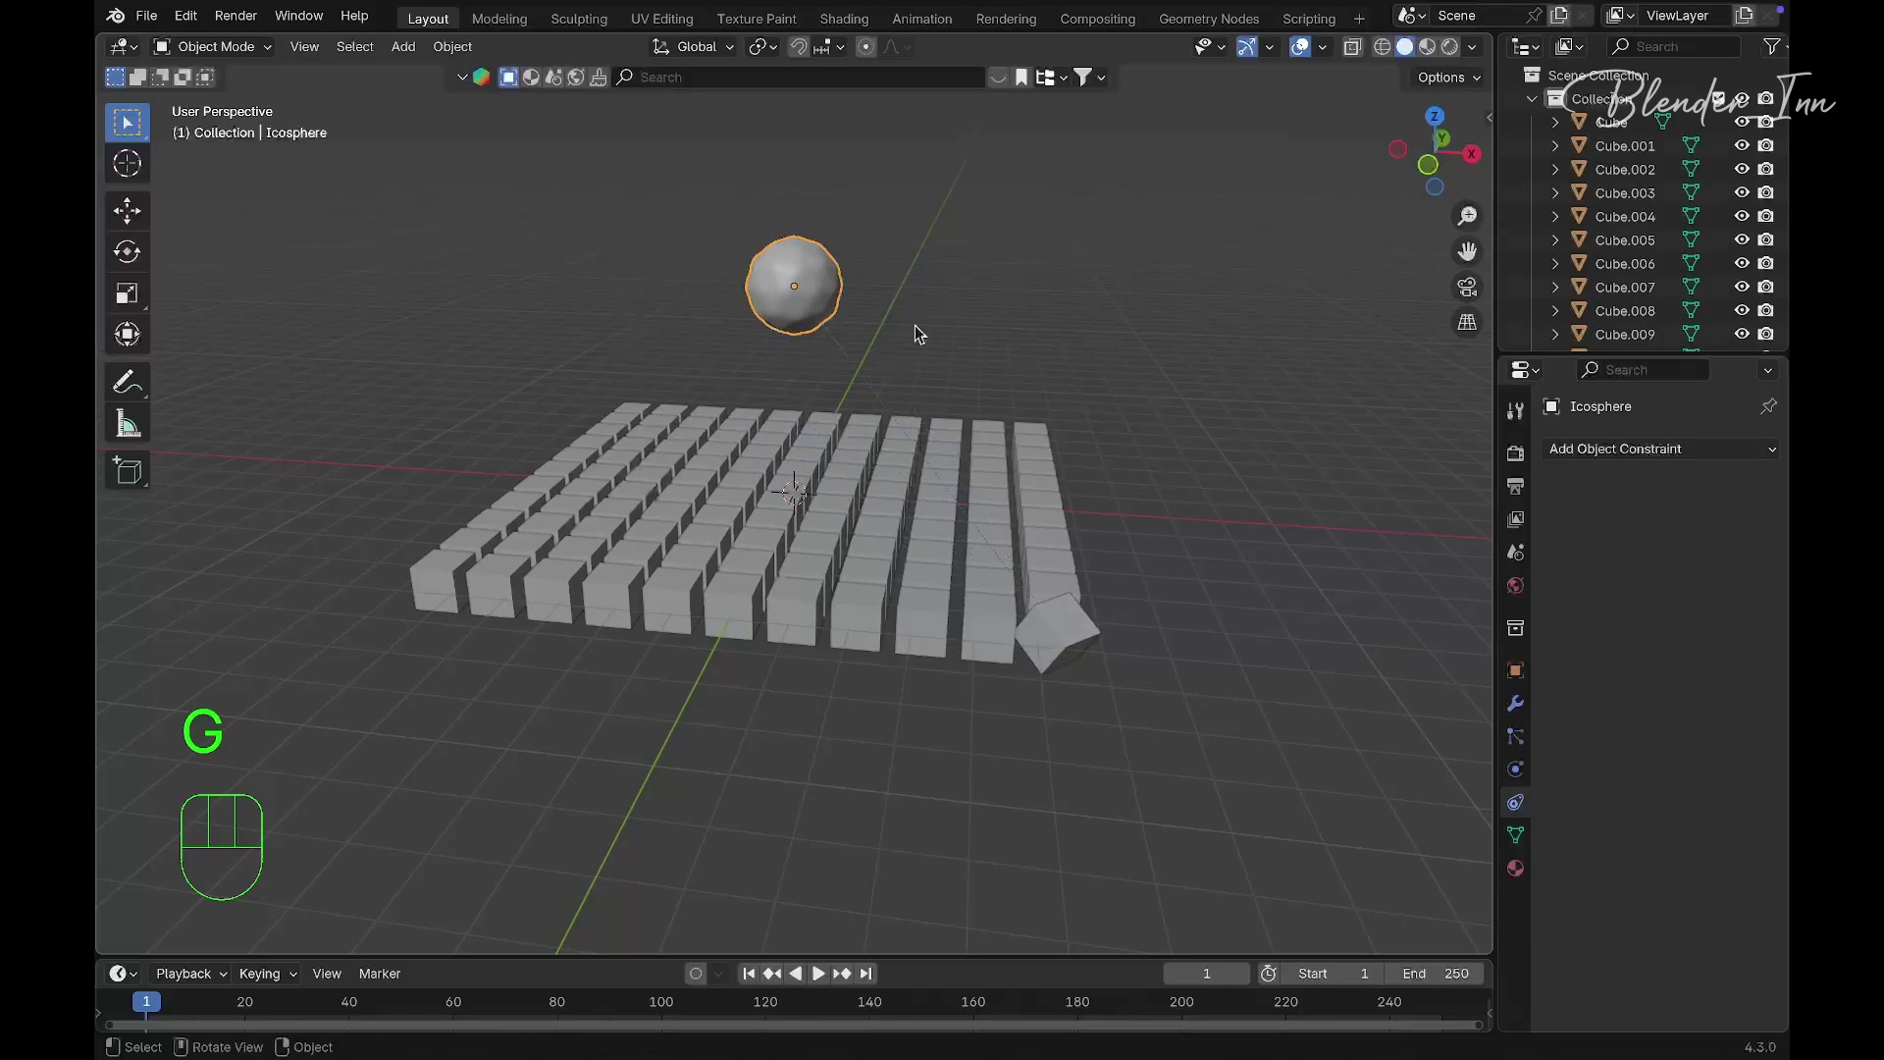
Copy the corner cube's Track To constraint to all the other cubes in the grid
{"action": "middle_click_drag", "start_coordinate": [915, 325], "coordinate": [917, 334]}
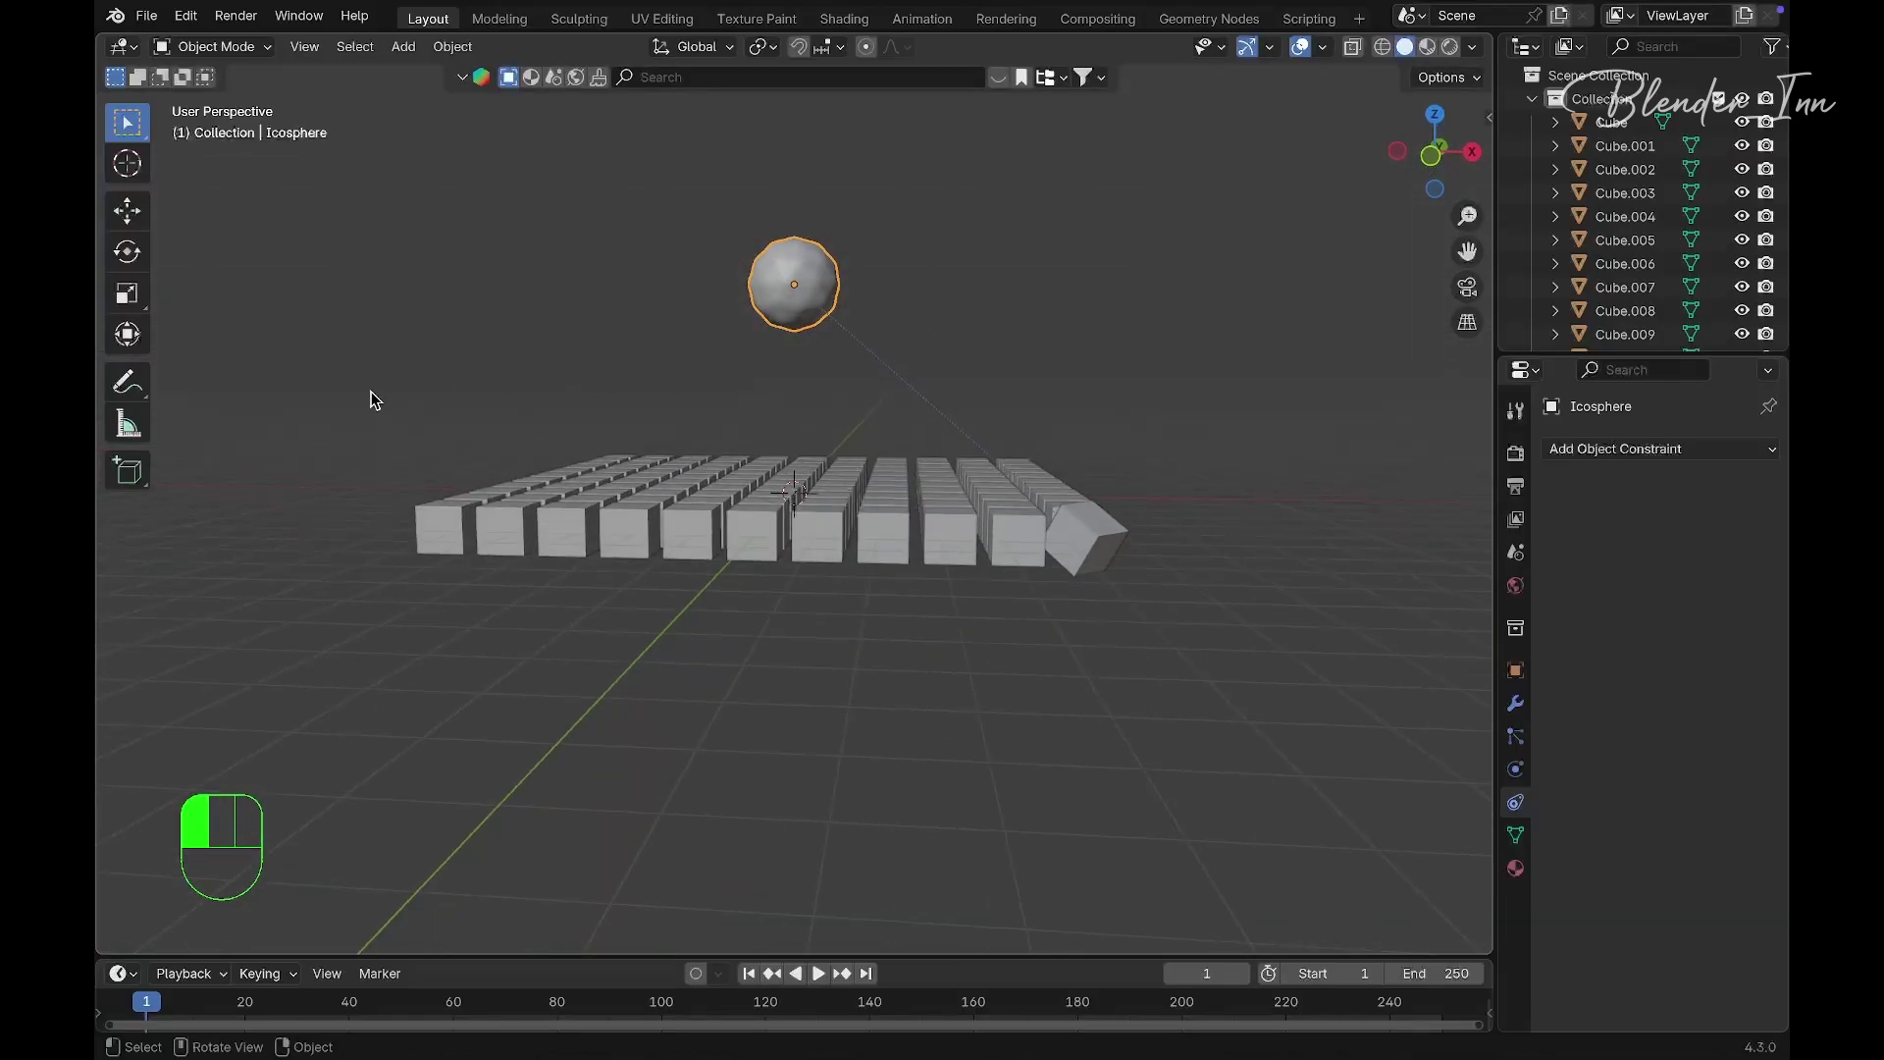
{"action": "left_click_drag", "start_coordinate": [371, 397], "coordinate": [1127, 651]}
{"action": "middle_click_drag", "start_coordinate": [1126, 651], "coordinate": [1127, 651]}
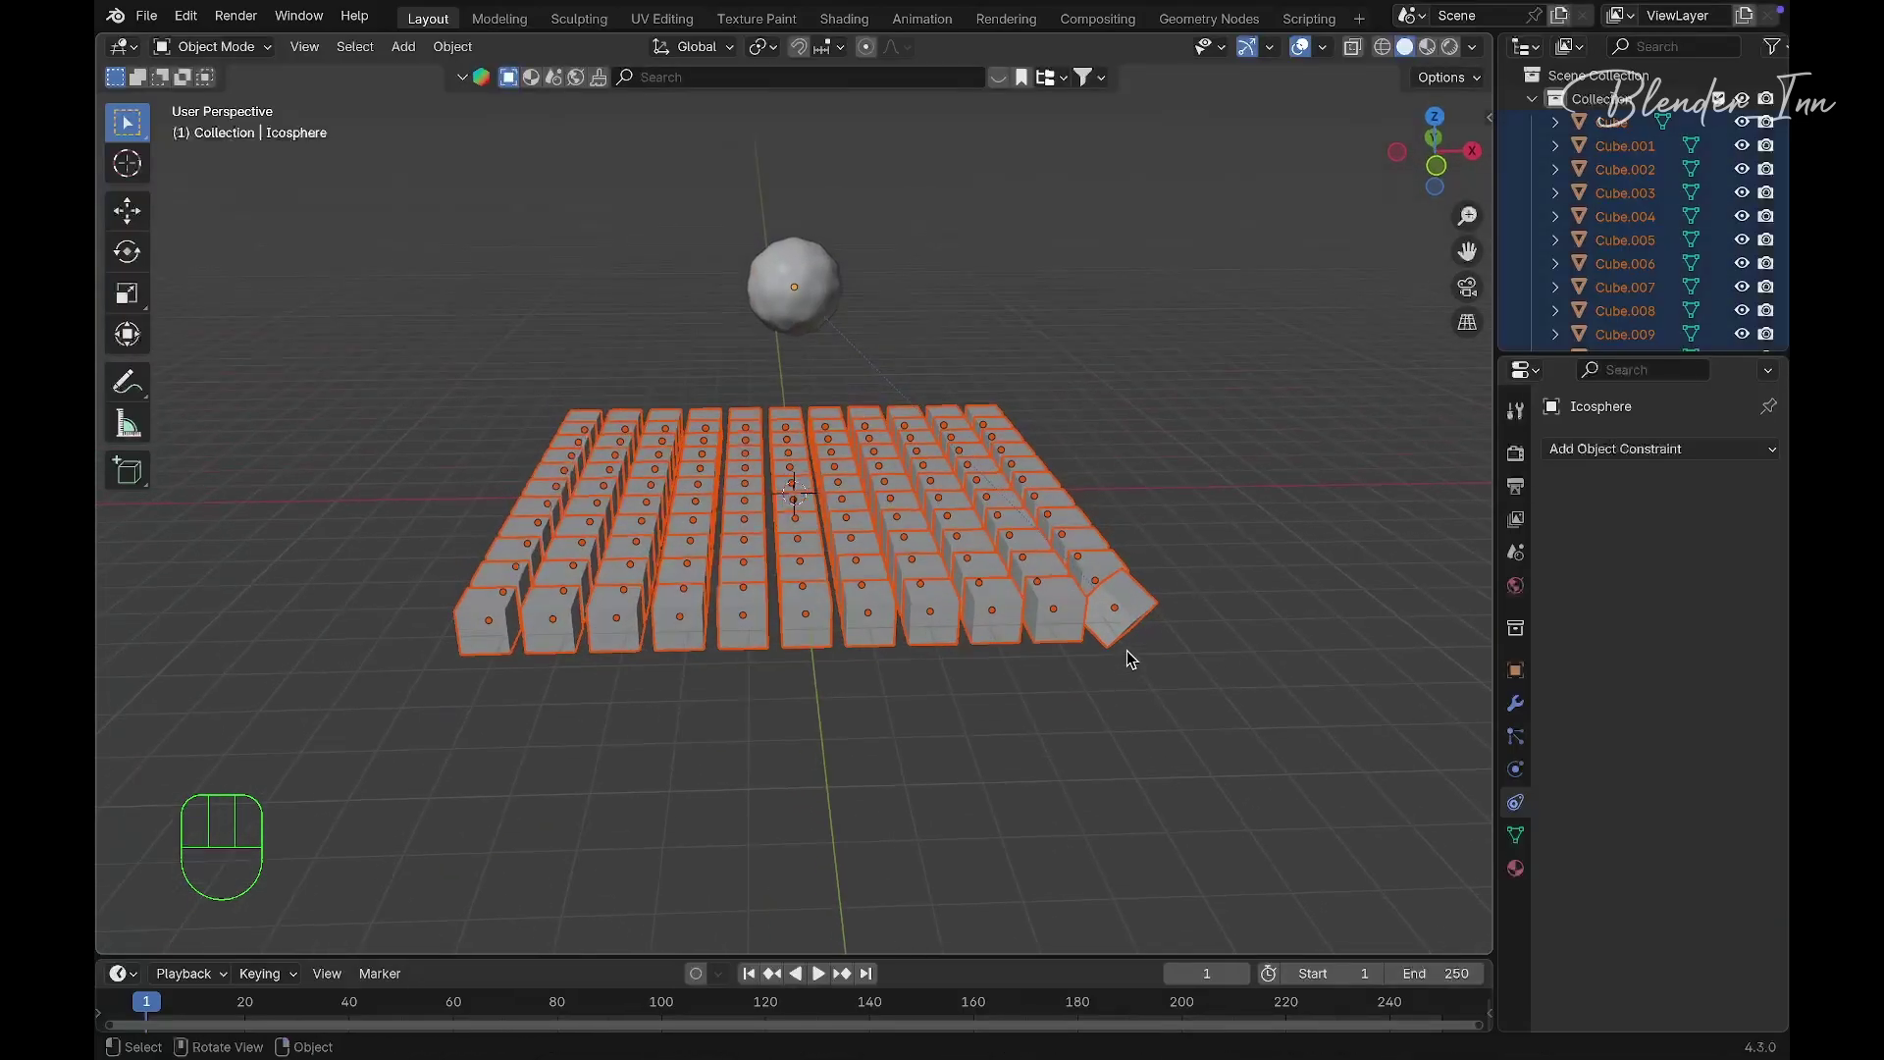
{"action": "left_click", "coordinate": [1088, 631], "text": "shift"}
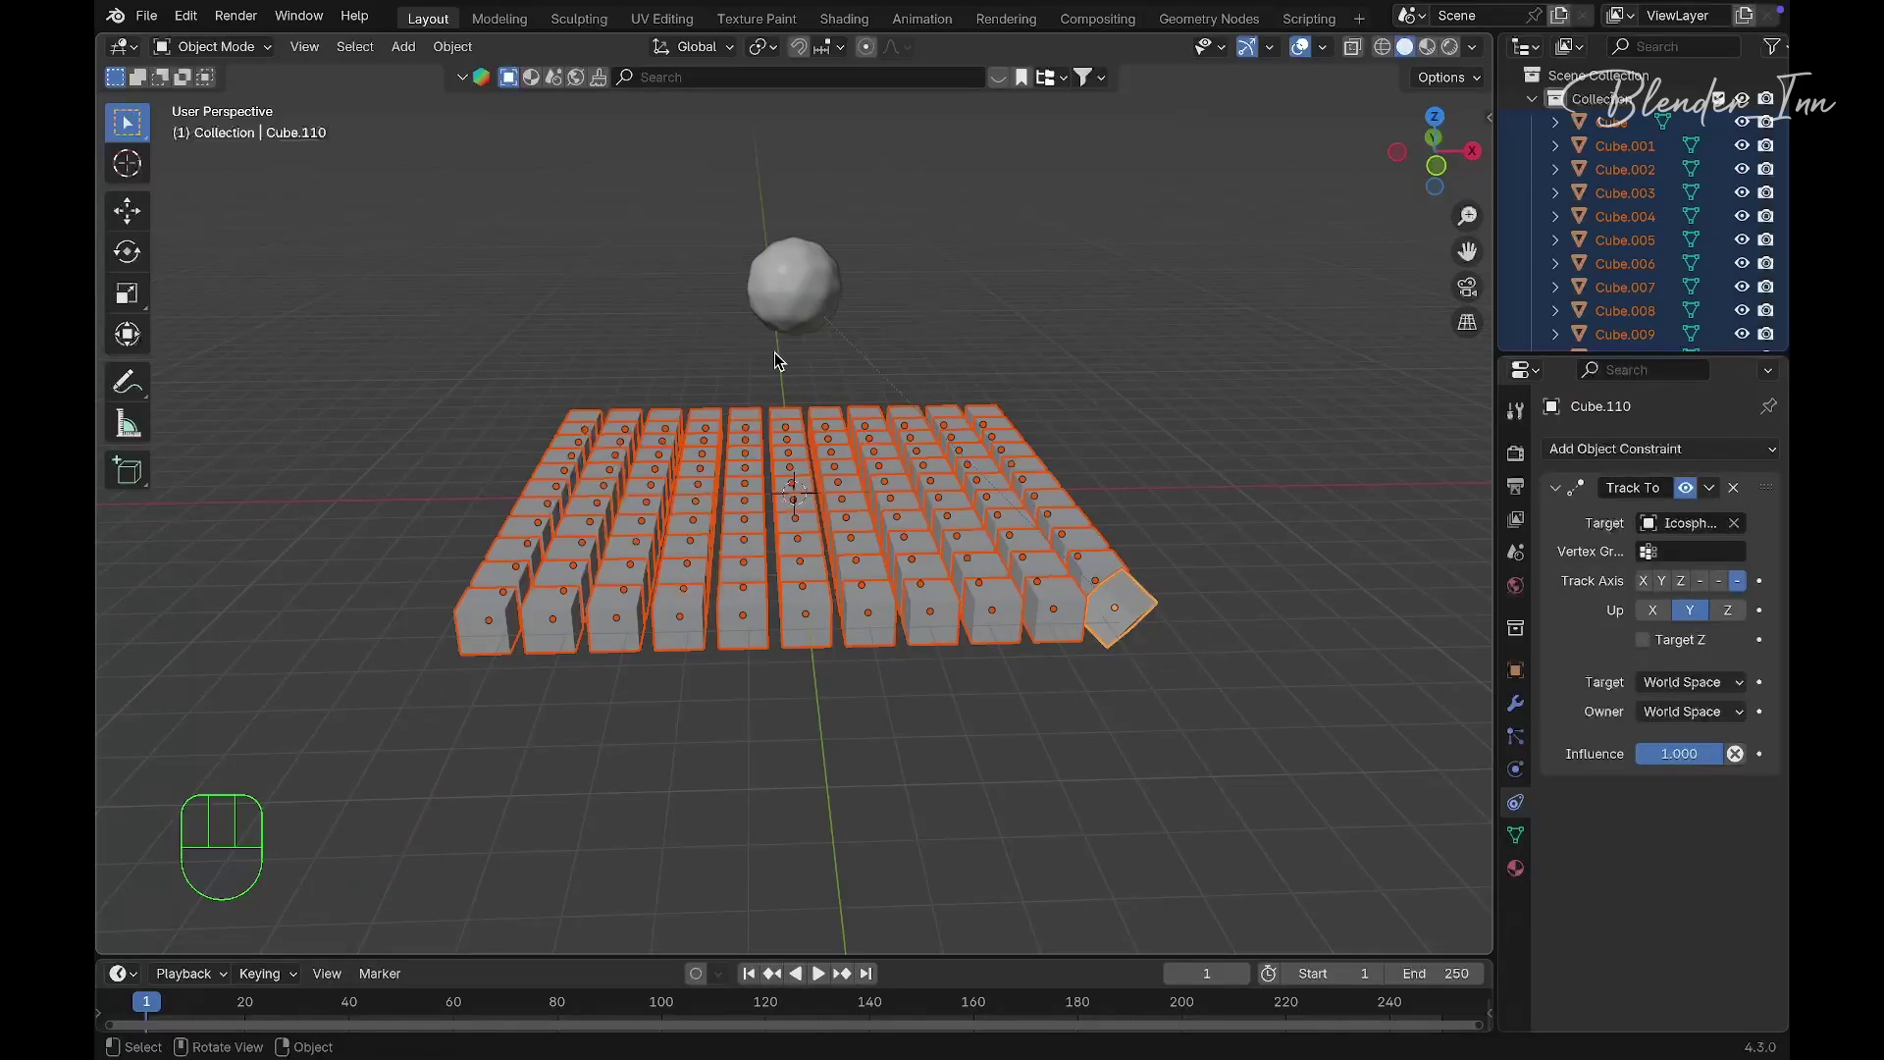
{"action": "left_click", "coordinate": [453, 46]}
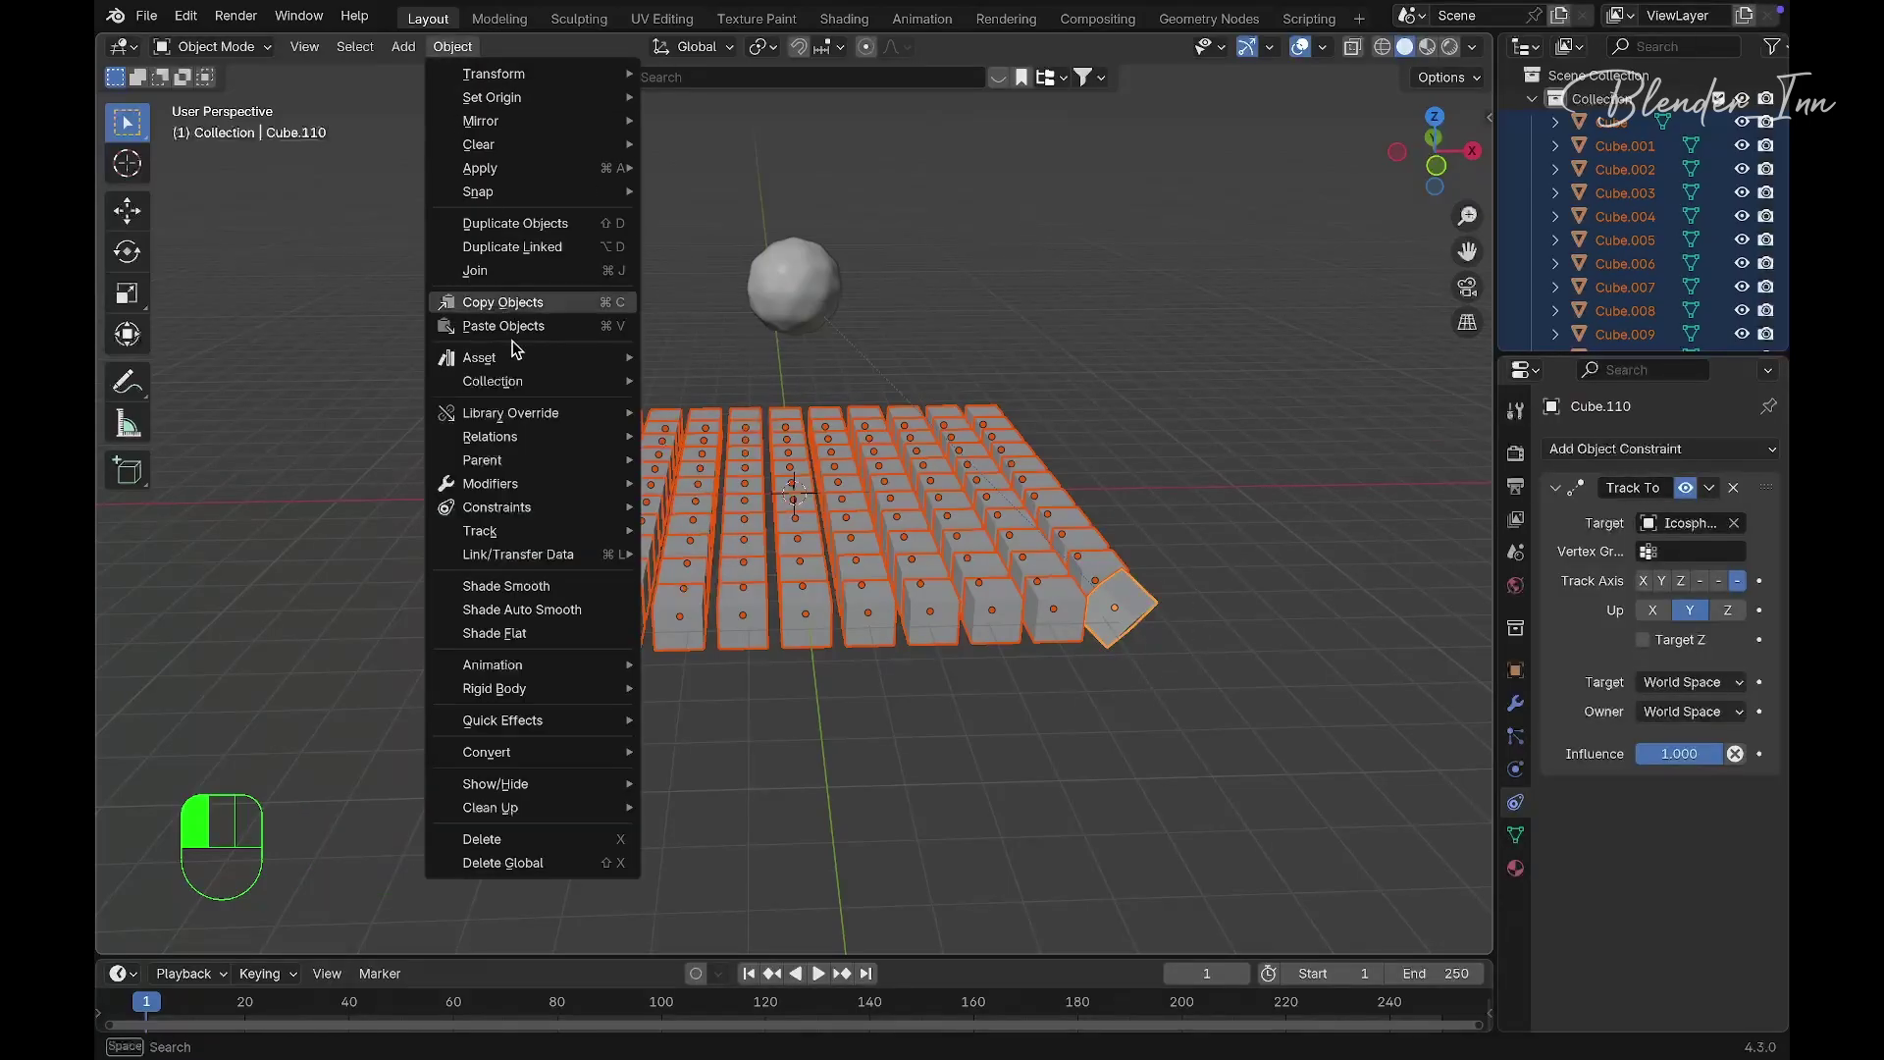
{"action": "mouse_move", "coordinate": [530, 510]}
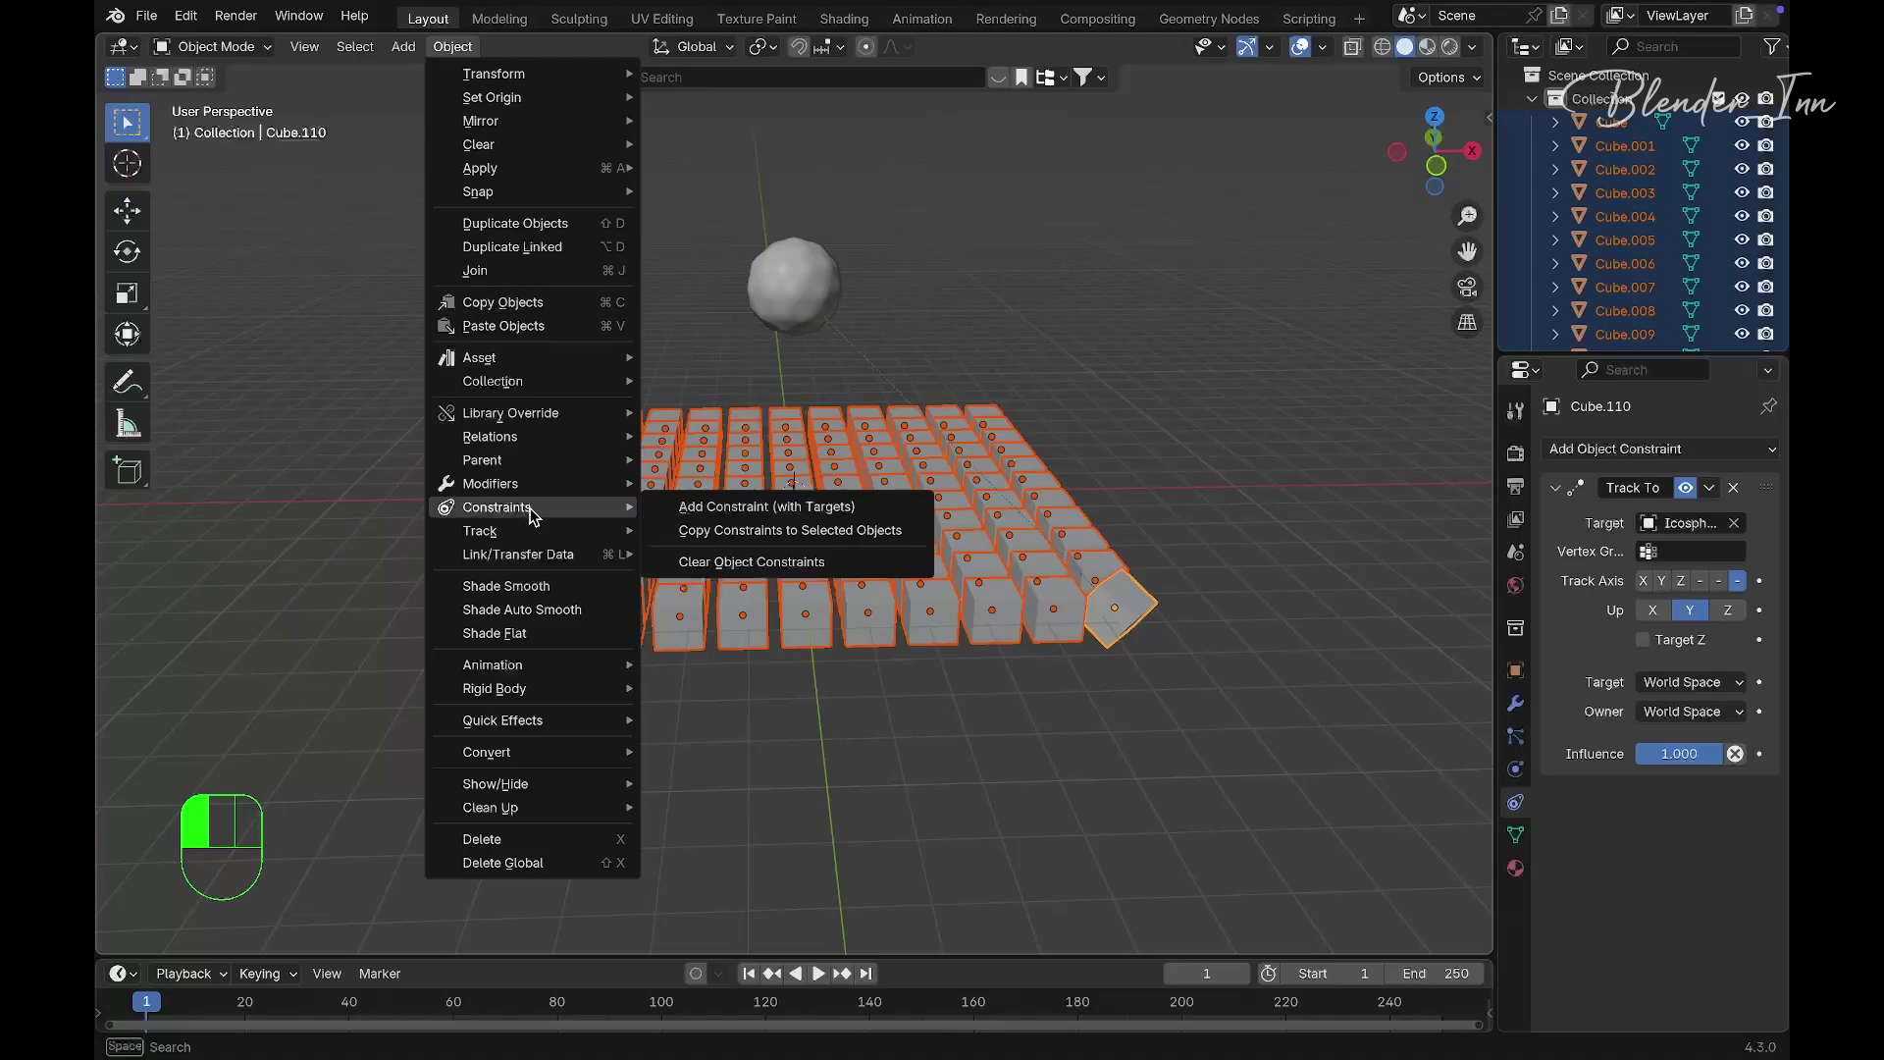
{"action": "left_click", "coordinate": [726, 531]}
{"action": "middle_click_drag", "start_coordinate": [726, 531], "coordinate": [743, 496]}
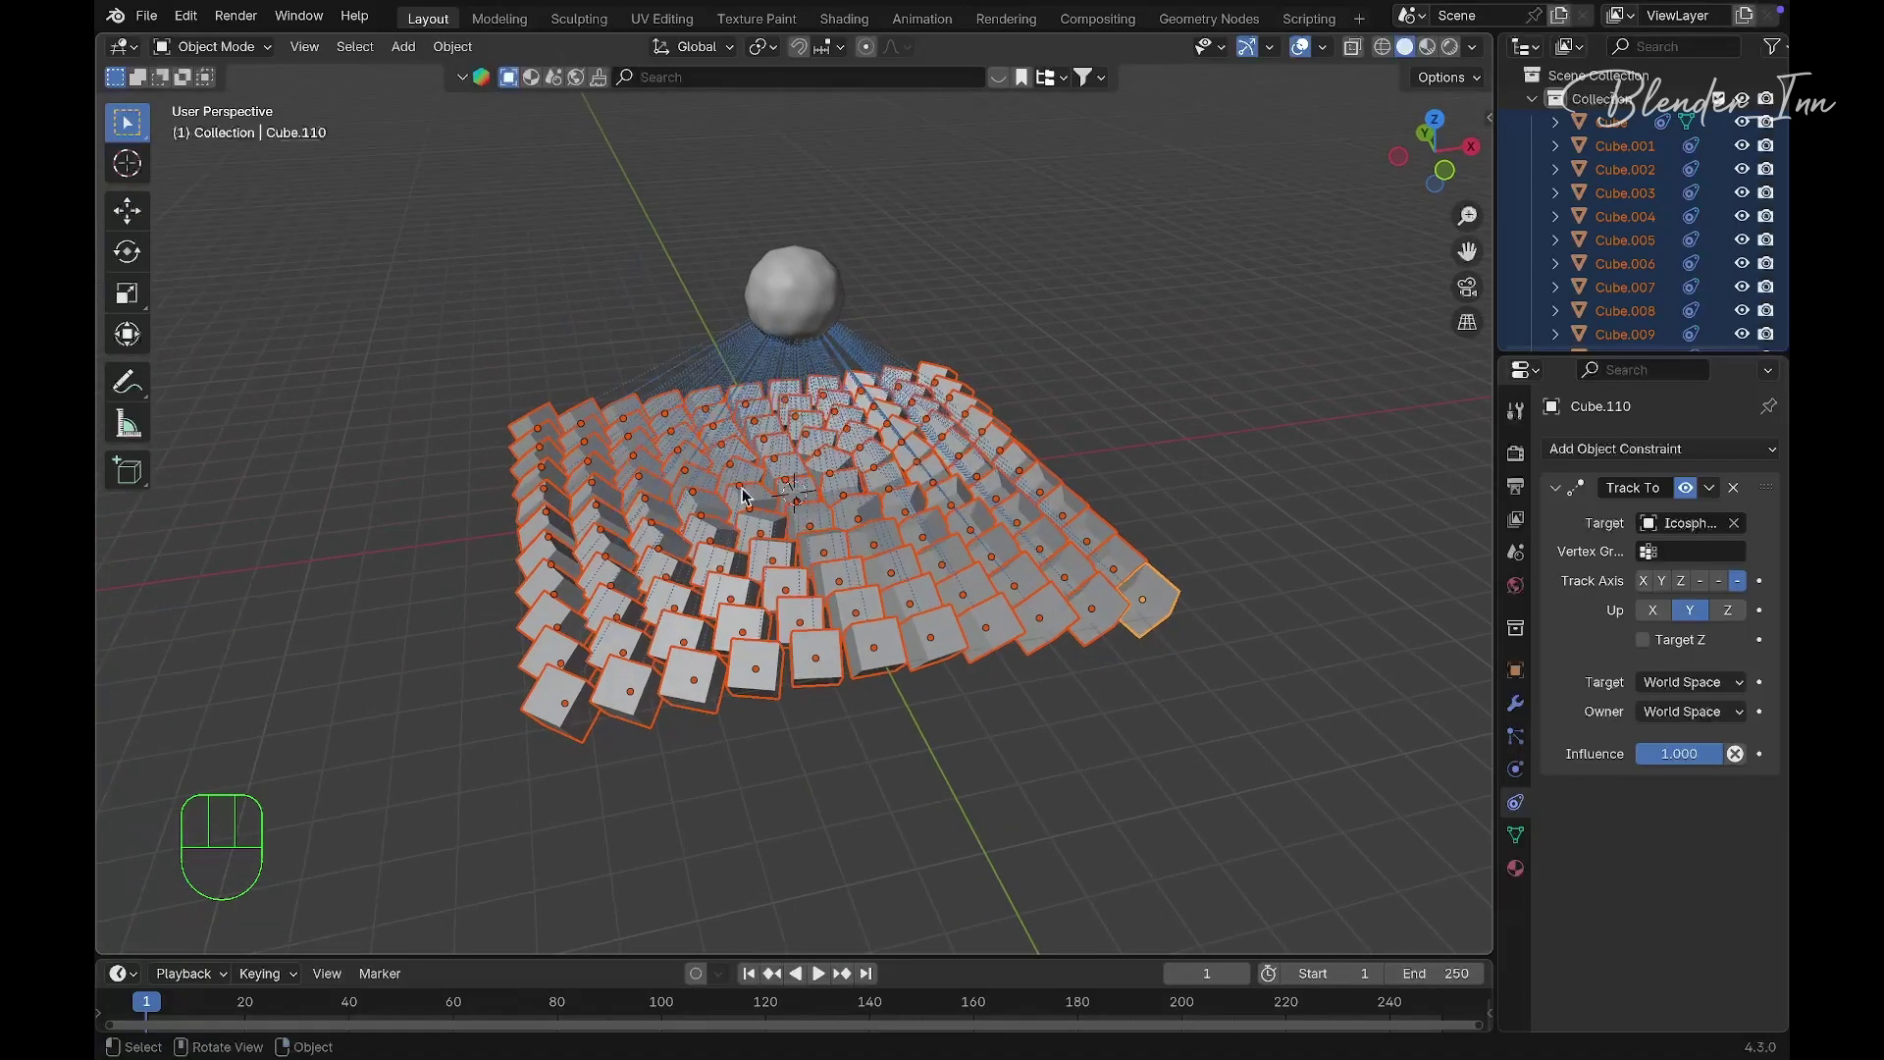
Move the ico sphere over the tracking cubes, ending about -0.37 m in X, -0.10 m in Y and -0.32 m in Z from its start
{"action": "left_click", "coordinate": [810, 313]}
{"action": "left_click", "coordinate": [1151, 619]}
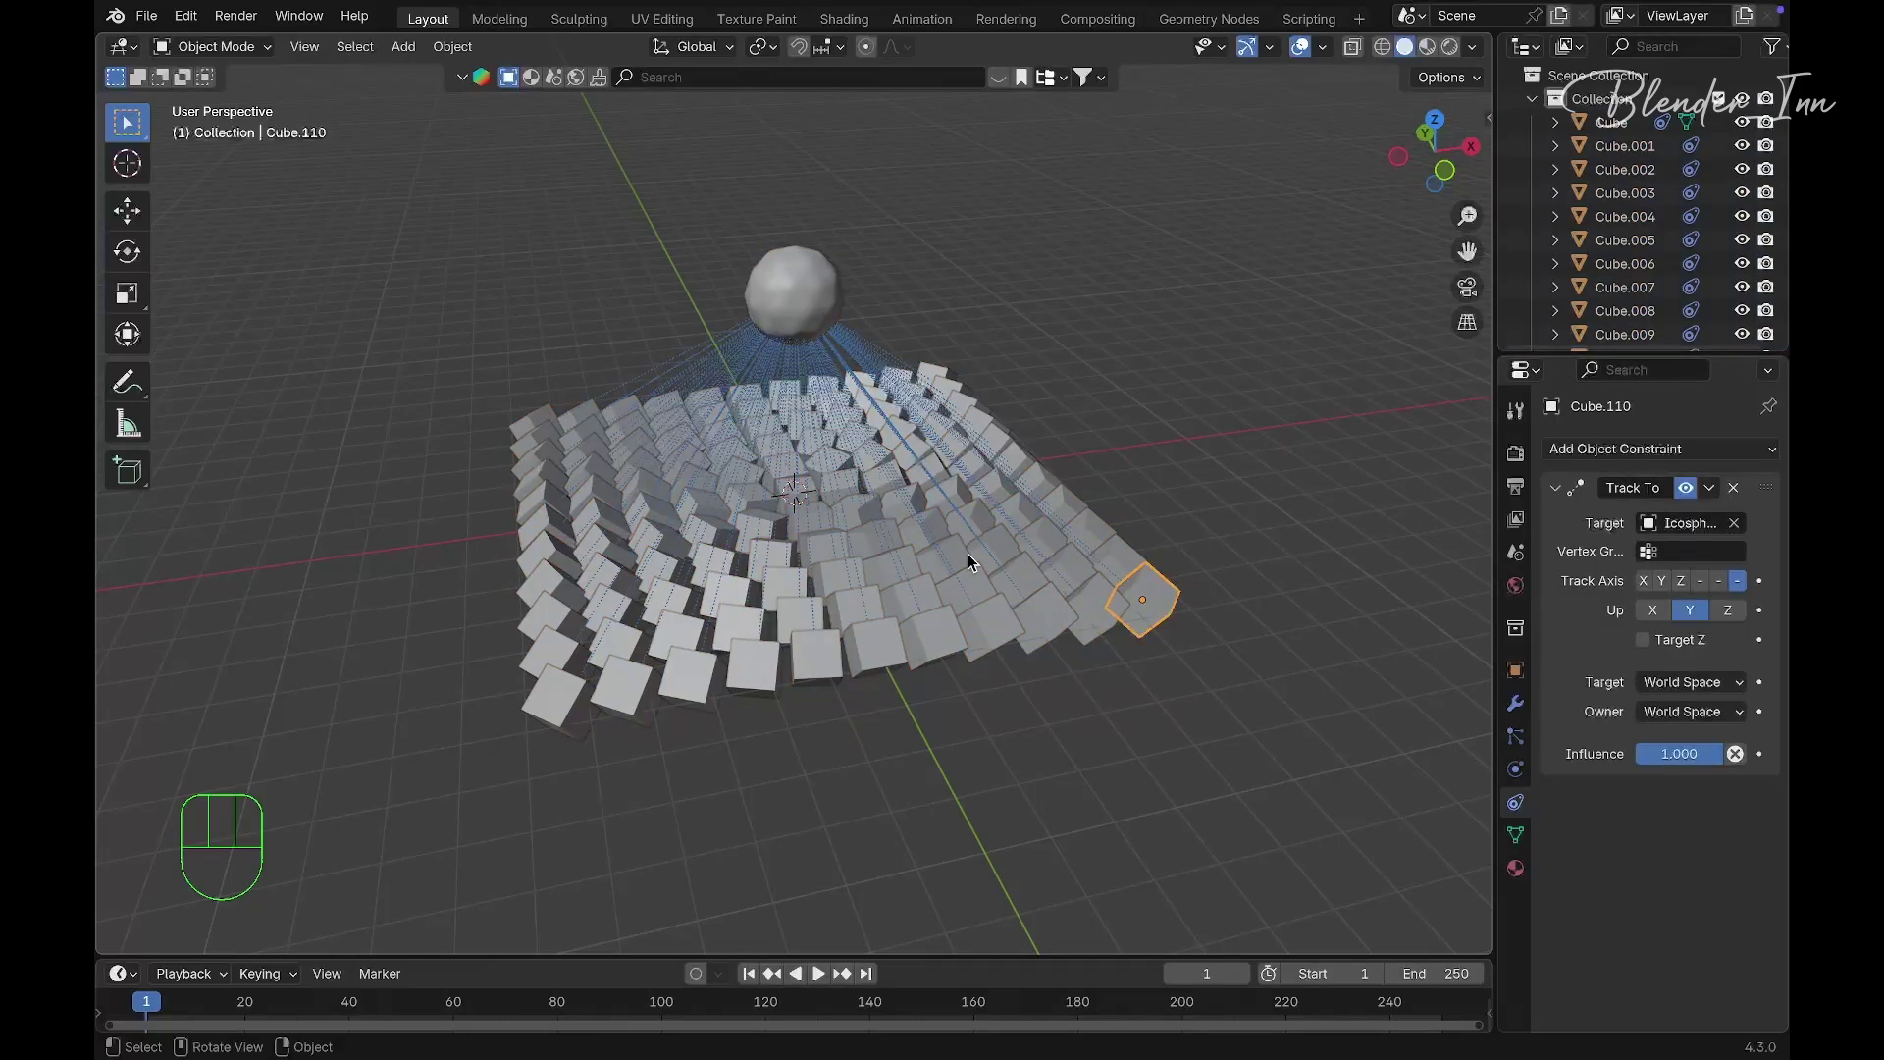
{"action": "left_click", "coordinate": [793, 294]}
{"action": "key", "text": "g"}
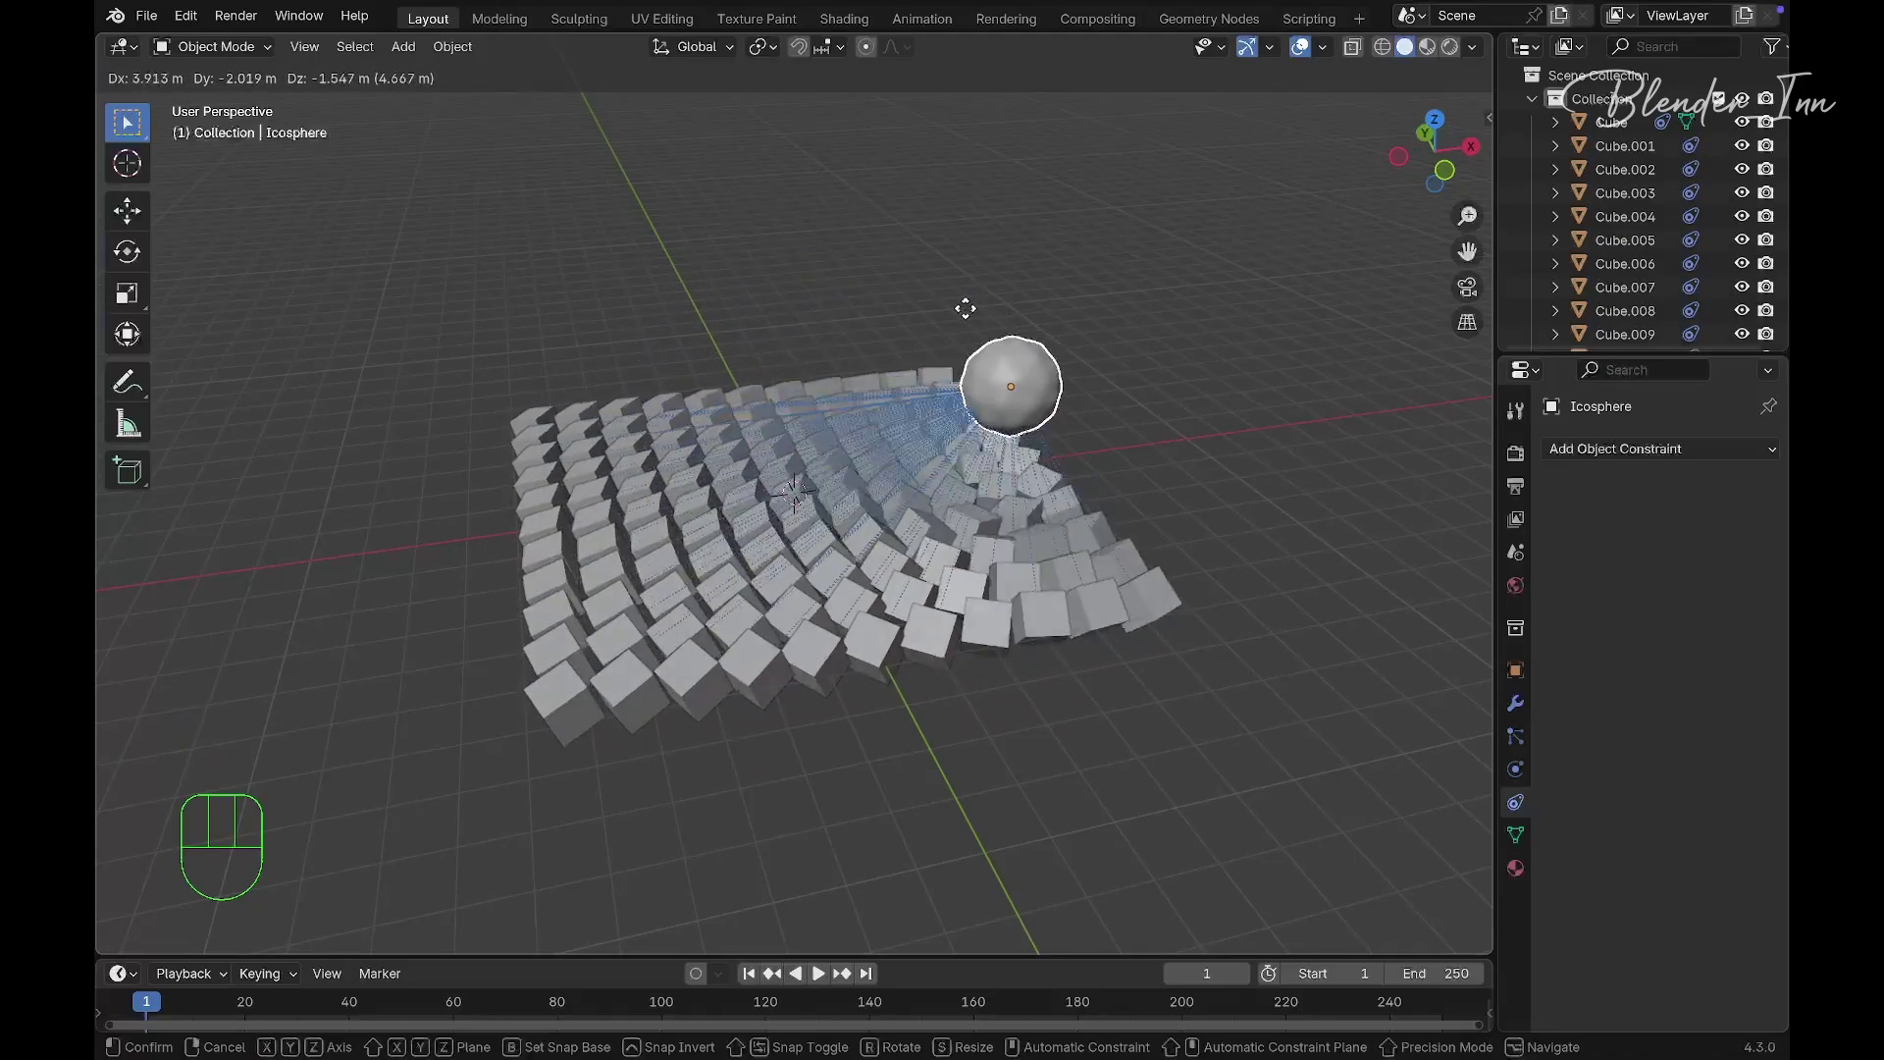
{"action": "left_click", "coordinate": [775, 316]}
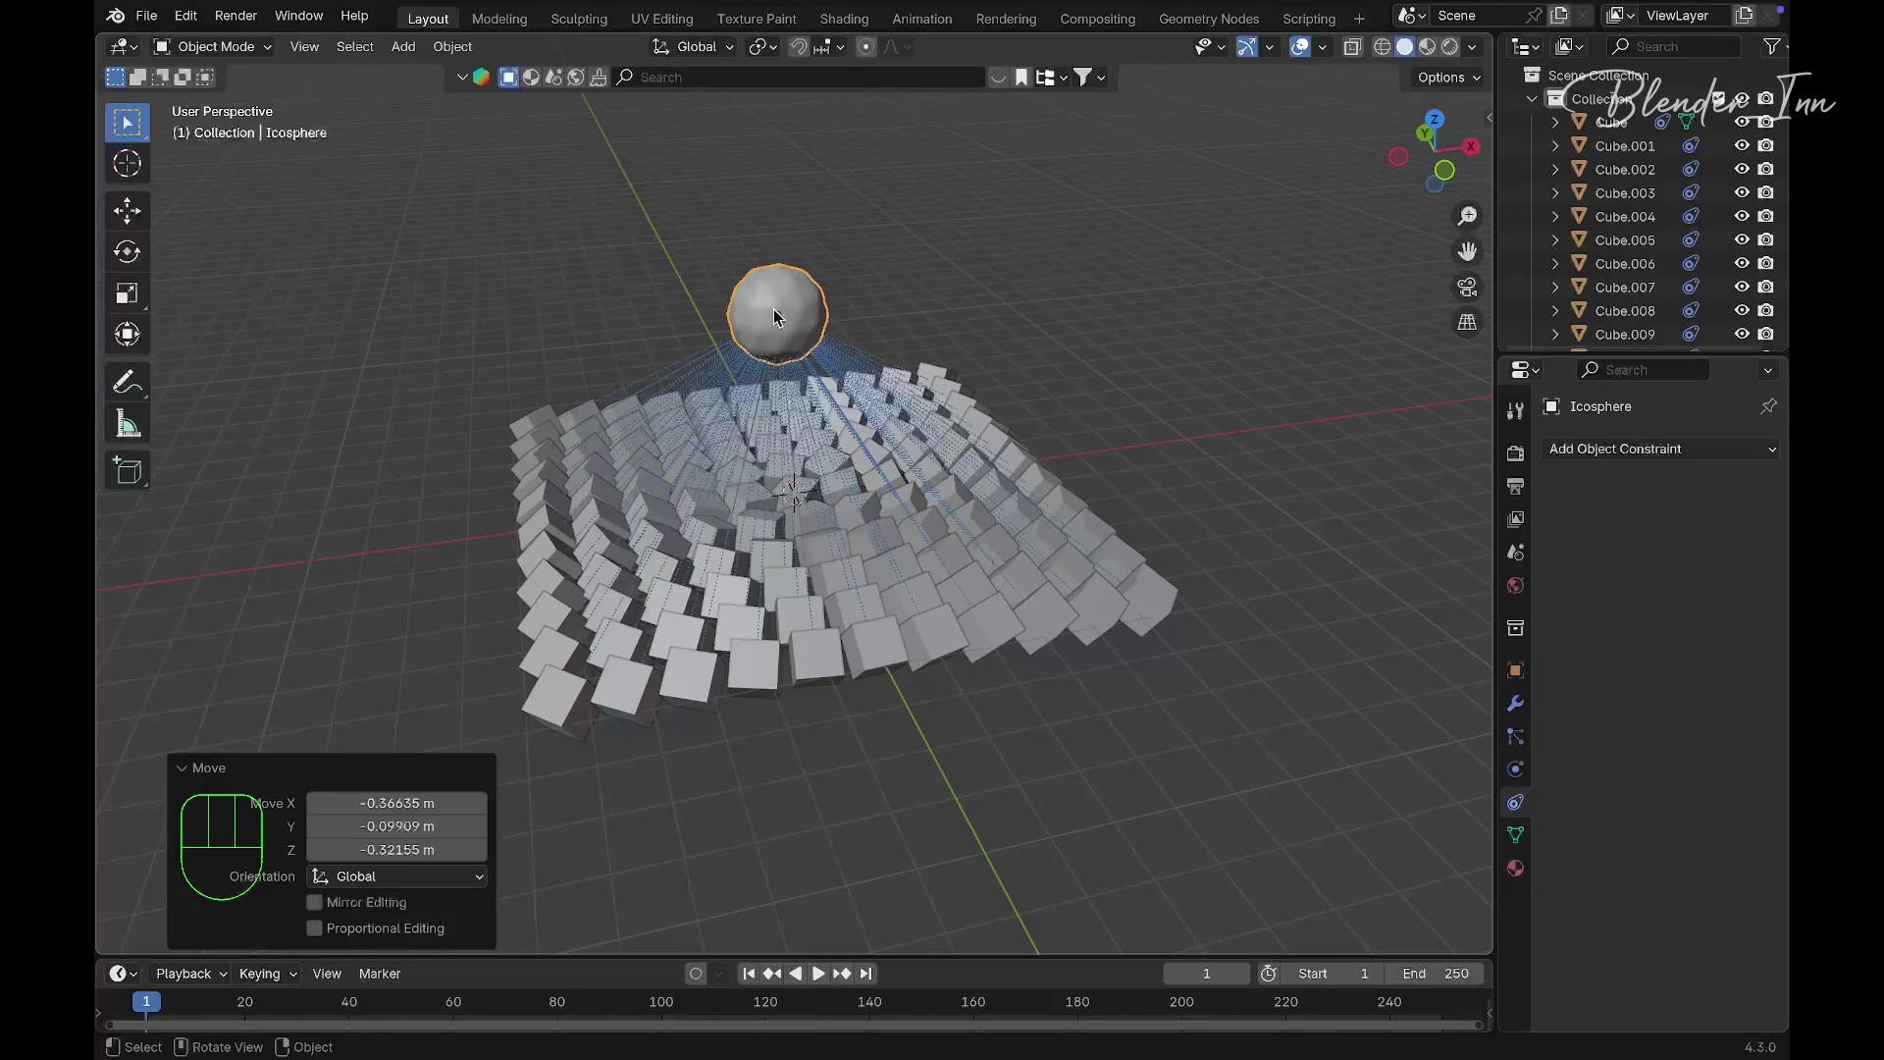
Duplicate the whole grid of cubes and raise the copies about 1.25 m along the Z axis
{"action": "mouse_move", "coordinate": [775, 316]}
{"action": "middle_mouse_down"}
{"action": "mouse_move", "coordinate": [746, 403]}
{"action": "mouse_move", "coordinate": [778, 316]}
{"action": "middle_mouse_up"}
{"action": "middle_click_drag", "start_coordinate": [406, 398], "coordinate": [383, 404]}
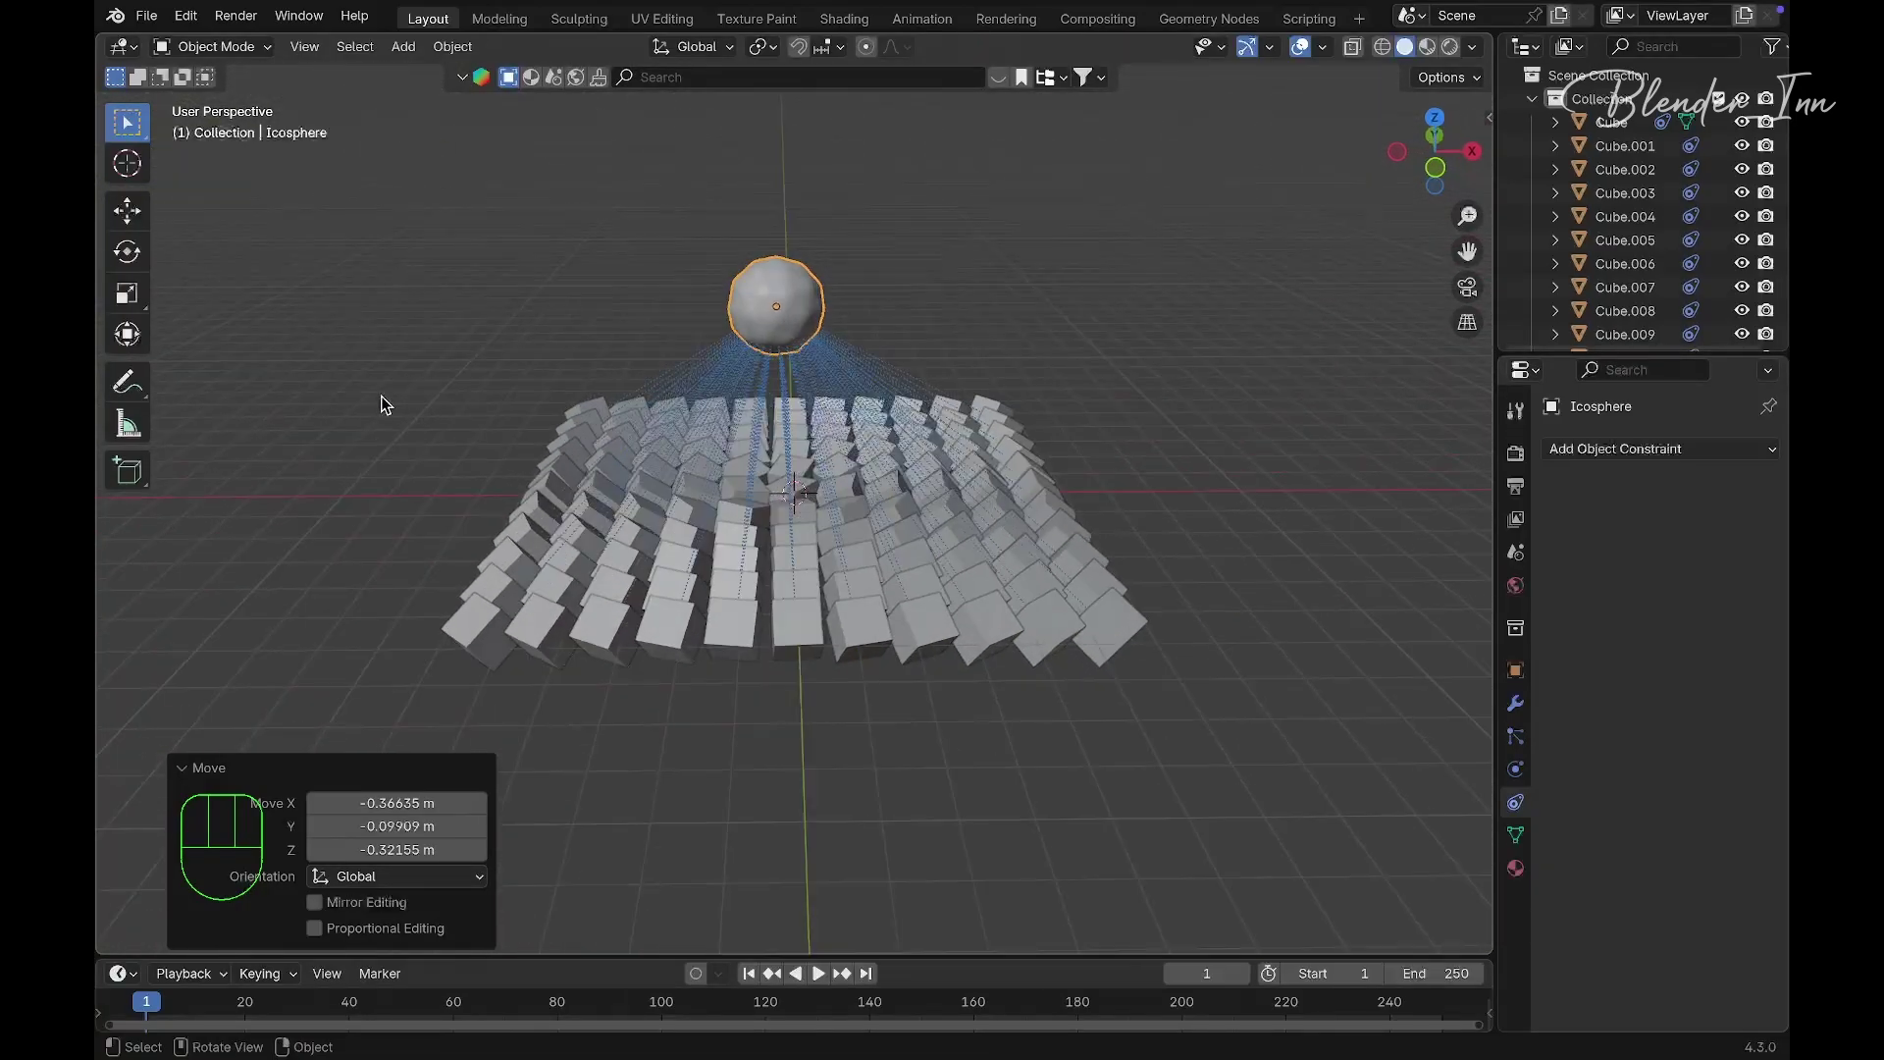
{"action": "left_click_drag", "start_coordinate": [403, 321], "coordinate": [685, 653]}
{"action": "middle_click_drag", "start_coordinate": [685, 653], "coordinate": [665, 645]}
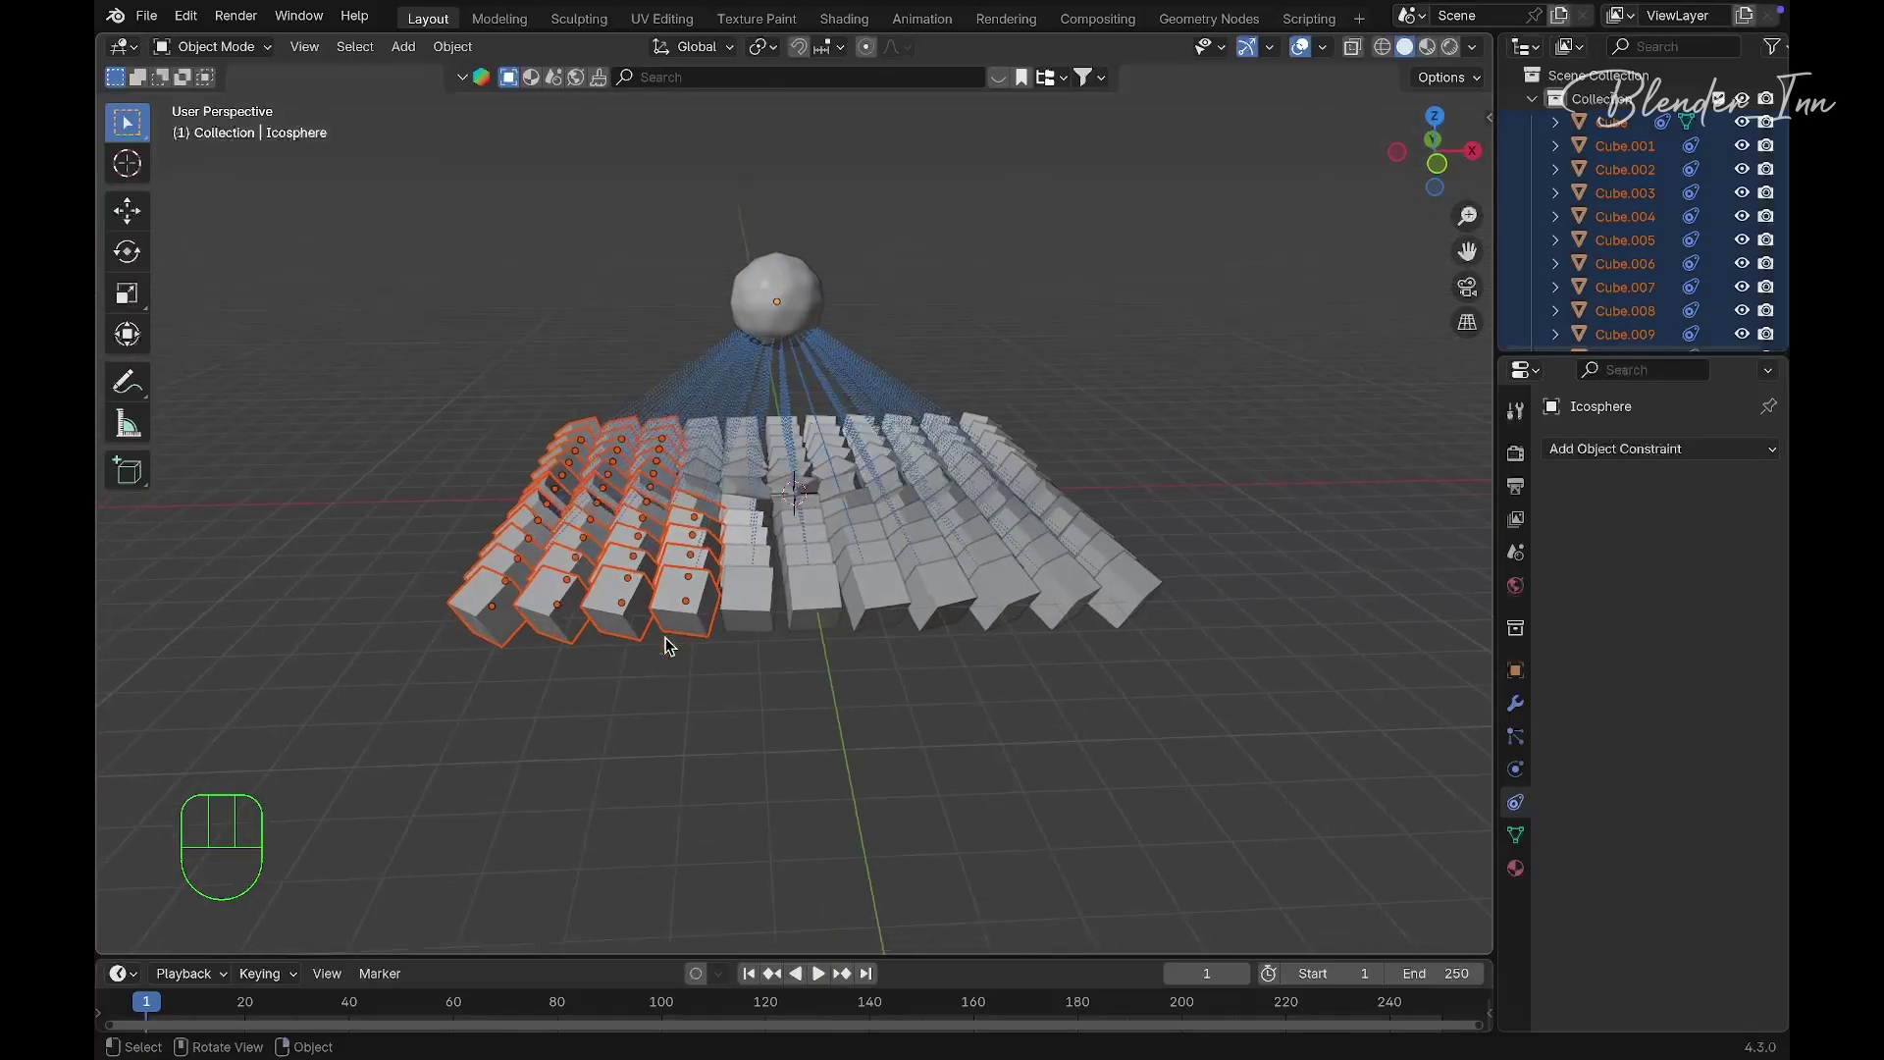
{"action": "left_click", "coordinate": [535, 398]}
{"action": "left_click_drag", "start_coordinate": [533, 399], "coordinate": [1154, 703]}
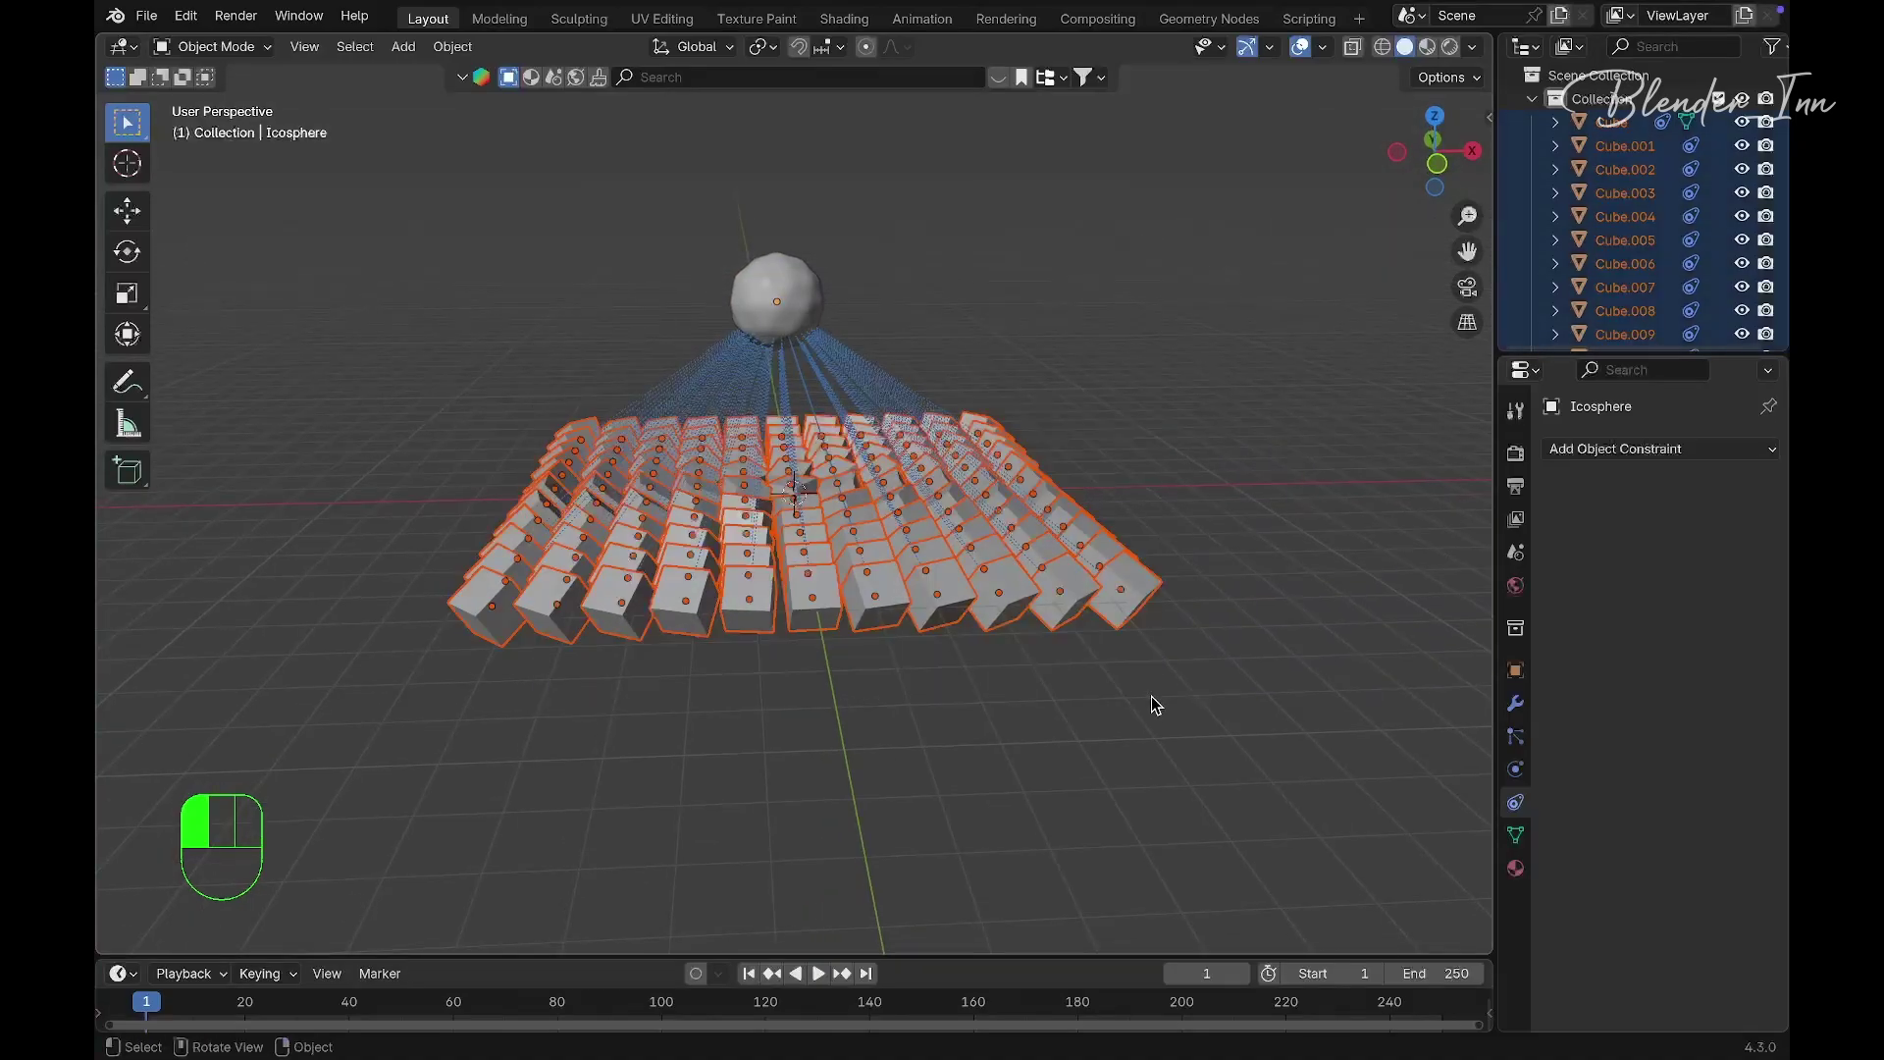
{"action": "middle_click_drag", "start_coordinate": [851, 695], "coordinate": [851, 687]}
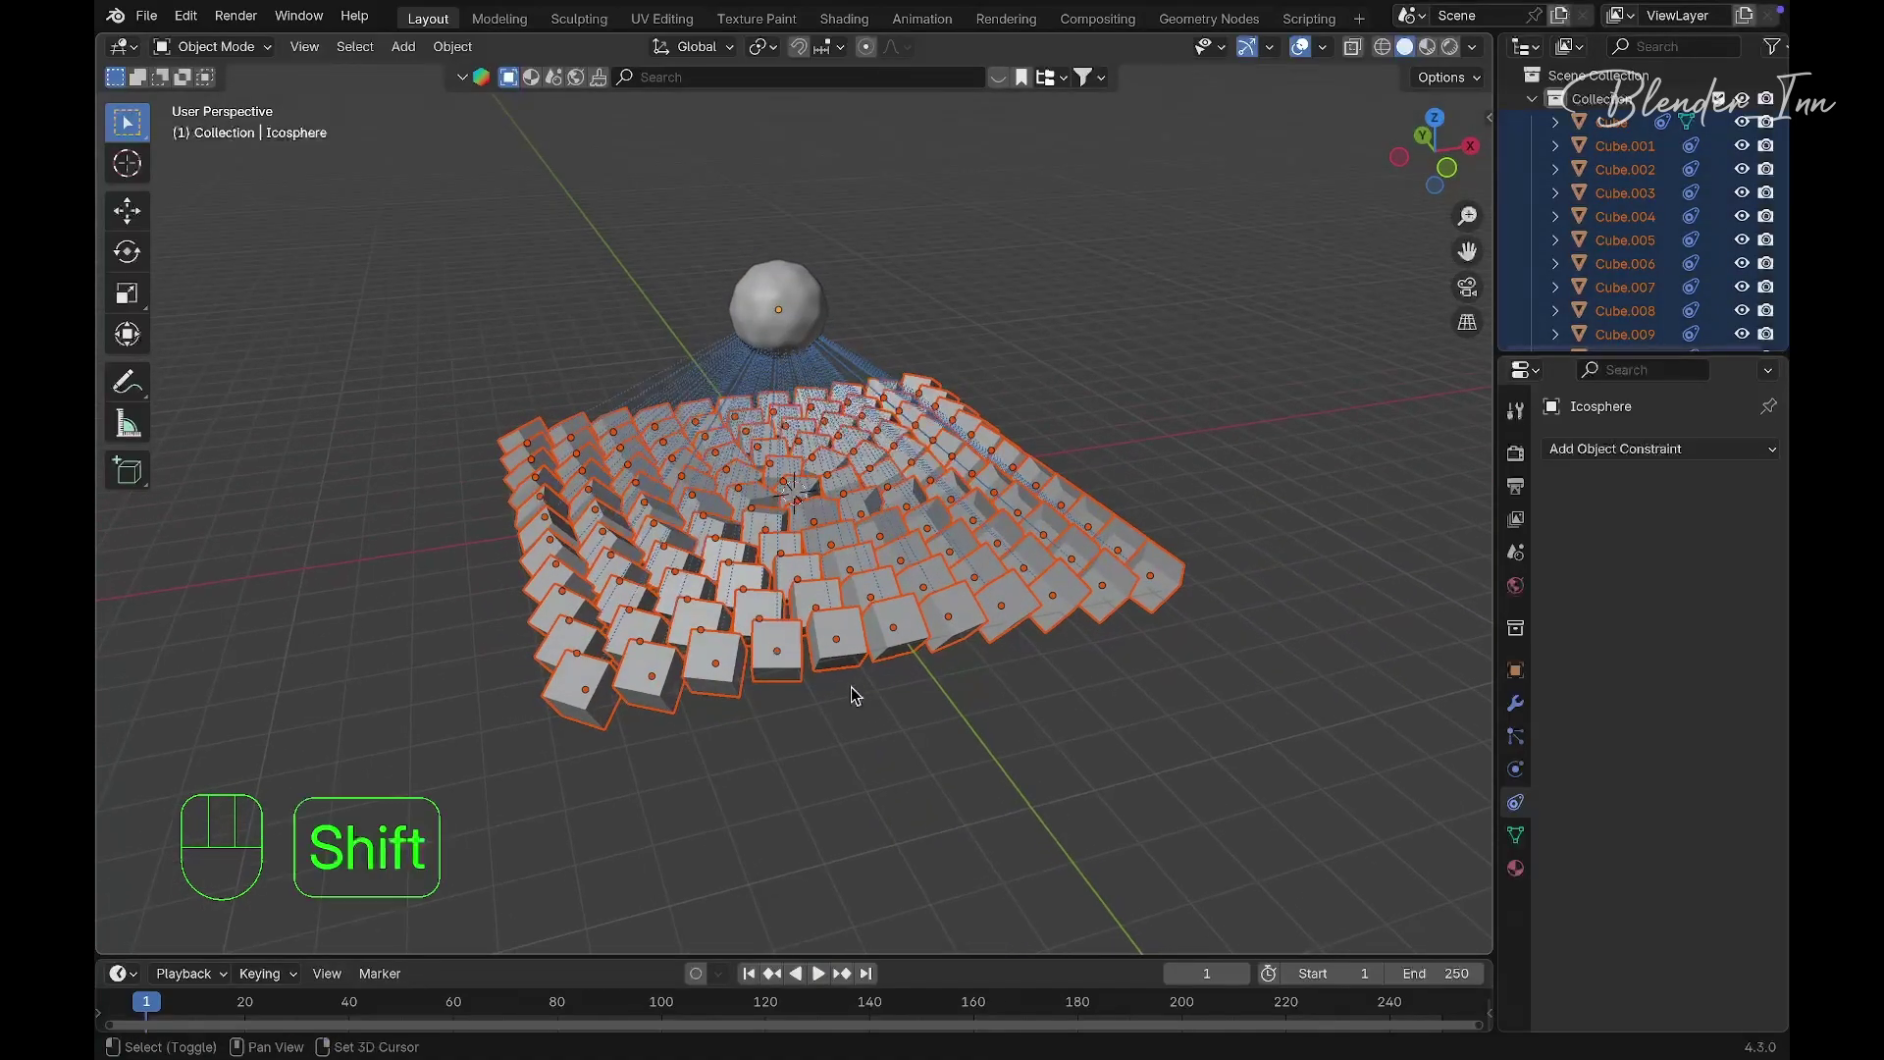
{"action": "key", "text": "shift+d"}
{"action": "key", "text": "z"}
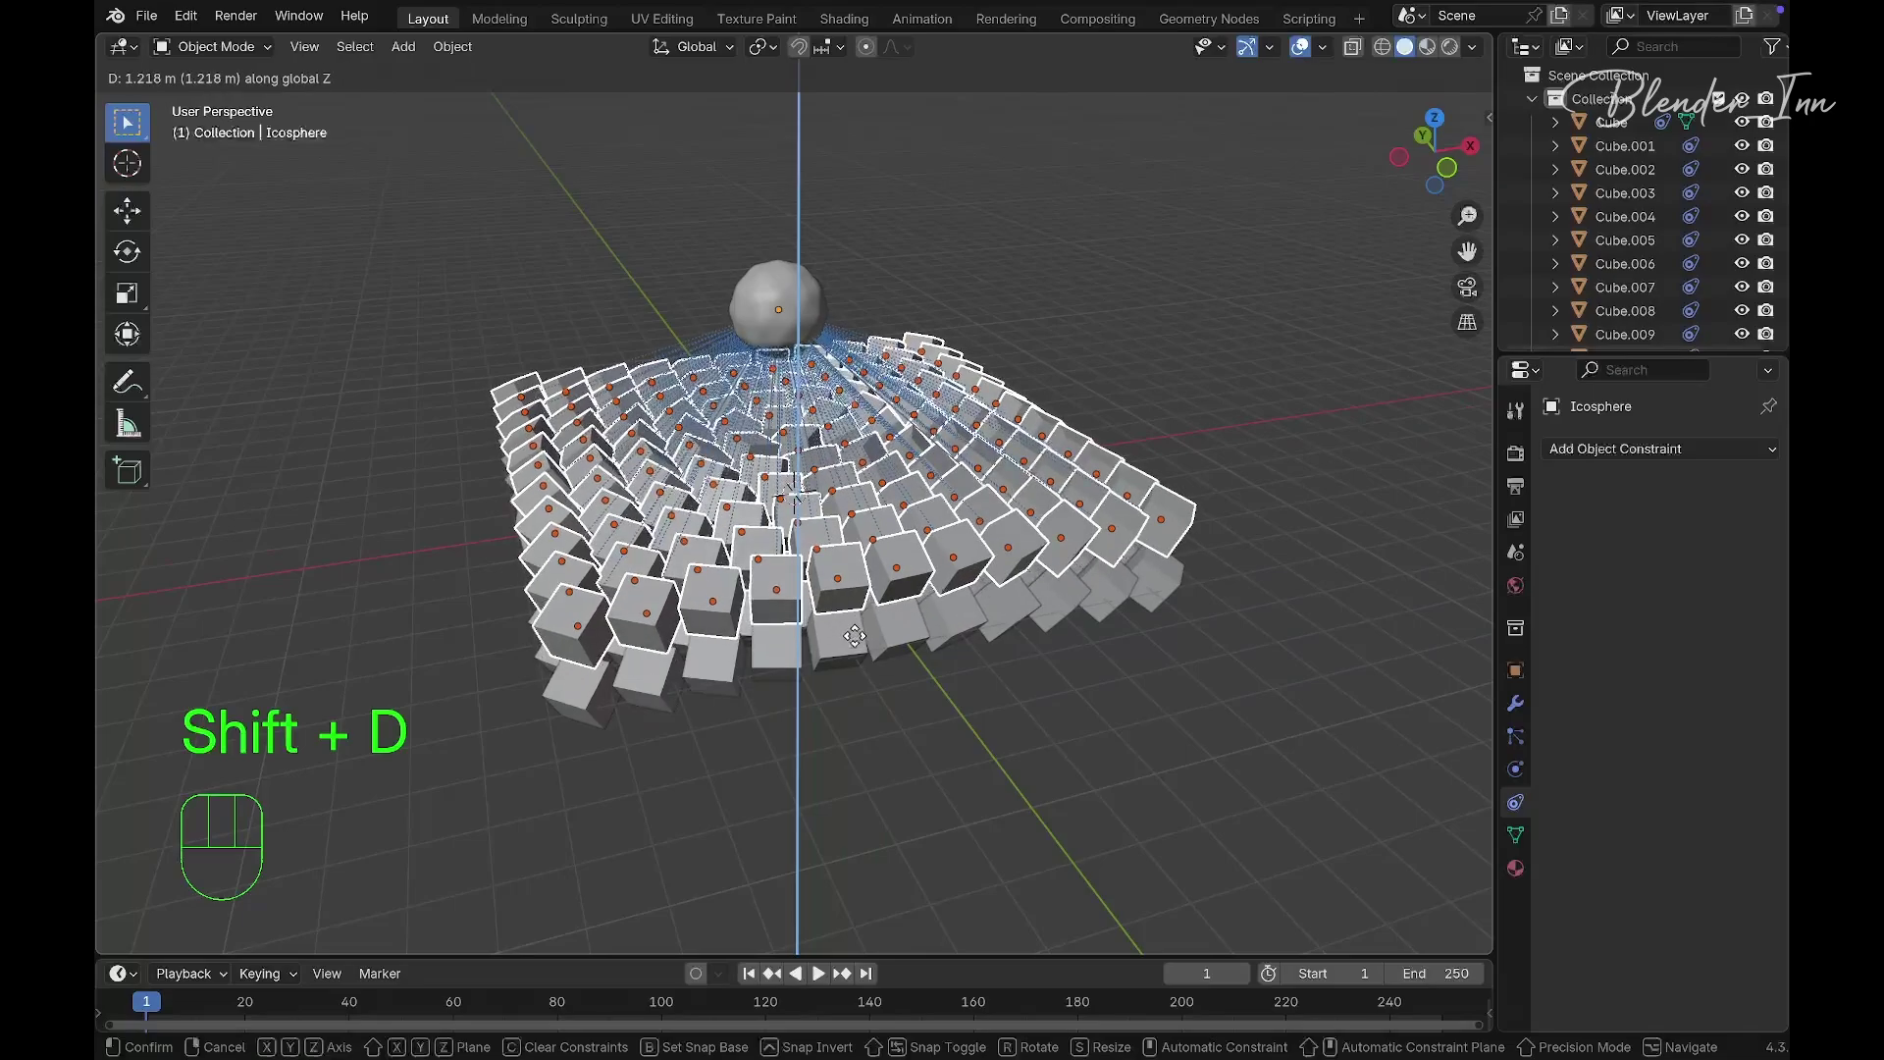
{"action": "left_click", "coordinate": [856, 636]}
Scale the duplicated upper layer of cubes down uniformly and deselect it
{"action": "middle_click_drag", "start_coordinate": [856, 634], "coordinate": [862, 630]}
{"action": "key", "text": "s"}
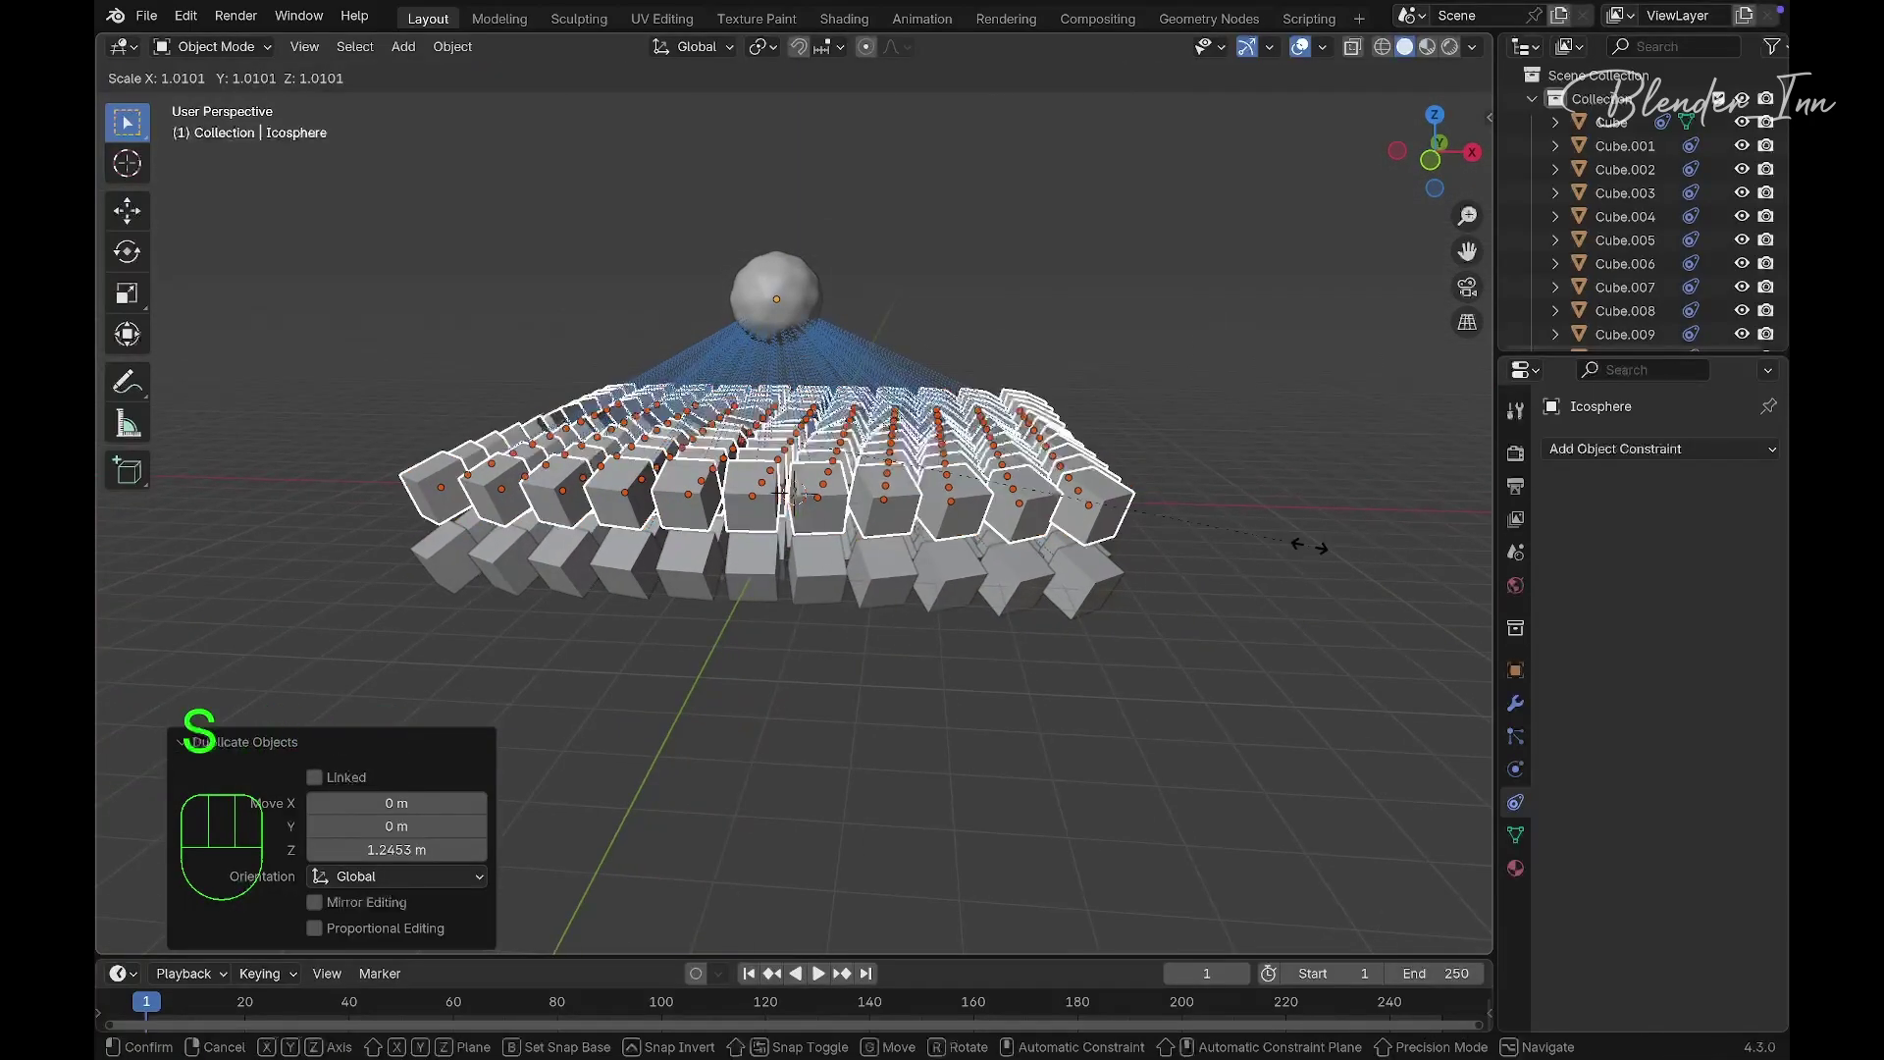
{"action": "left_click", "coordinate": [1185, 528]}
{"action": "middle_click_drag", "start_coordinate": [1186, 528], "coordinate": [1185, 528]}
{"action": "left_click", "coordinate": [1185, 528]}
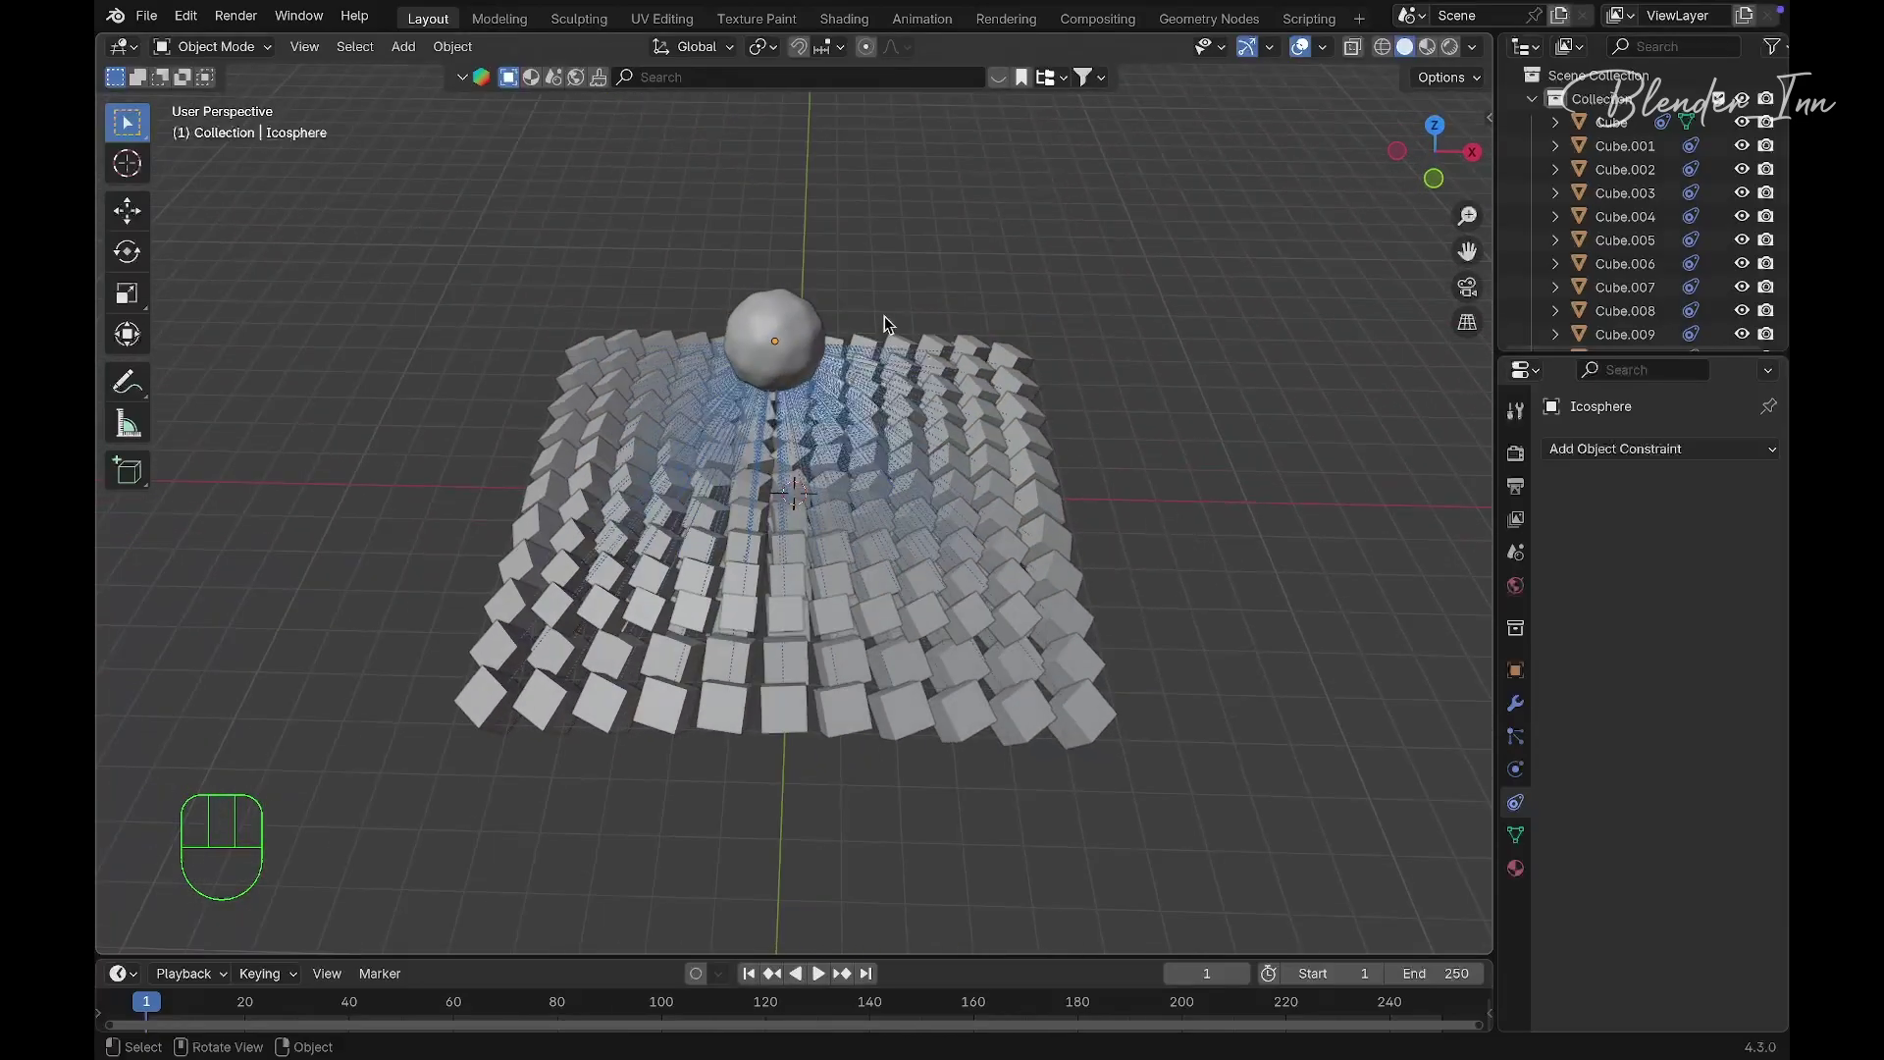
Enlarge the timeline, enable auto keying and record the ico sphere moving horizontally over the cubes during playback, with global Z locked
{"action": "left_click", "coordinate": [795, 336]}
{"action": "left_click_drag", "start_coordinate": [945, 950], "coordinate": [942, 843]}
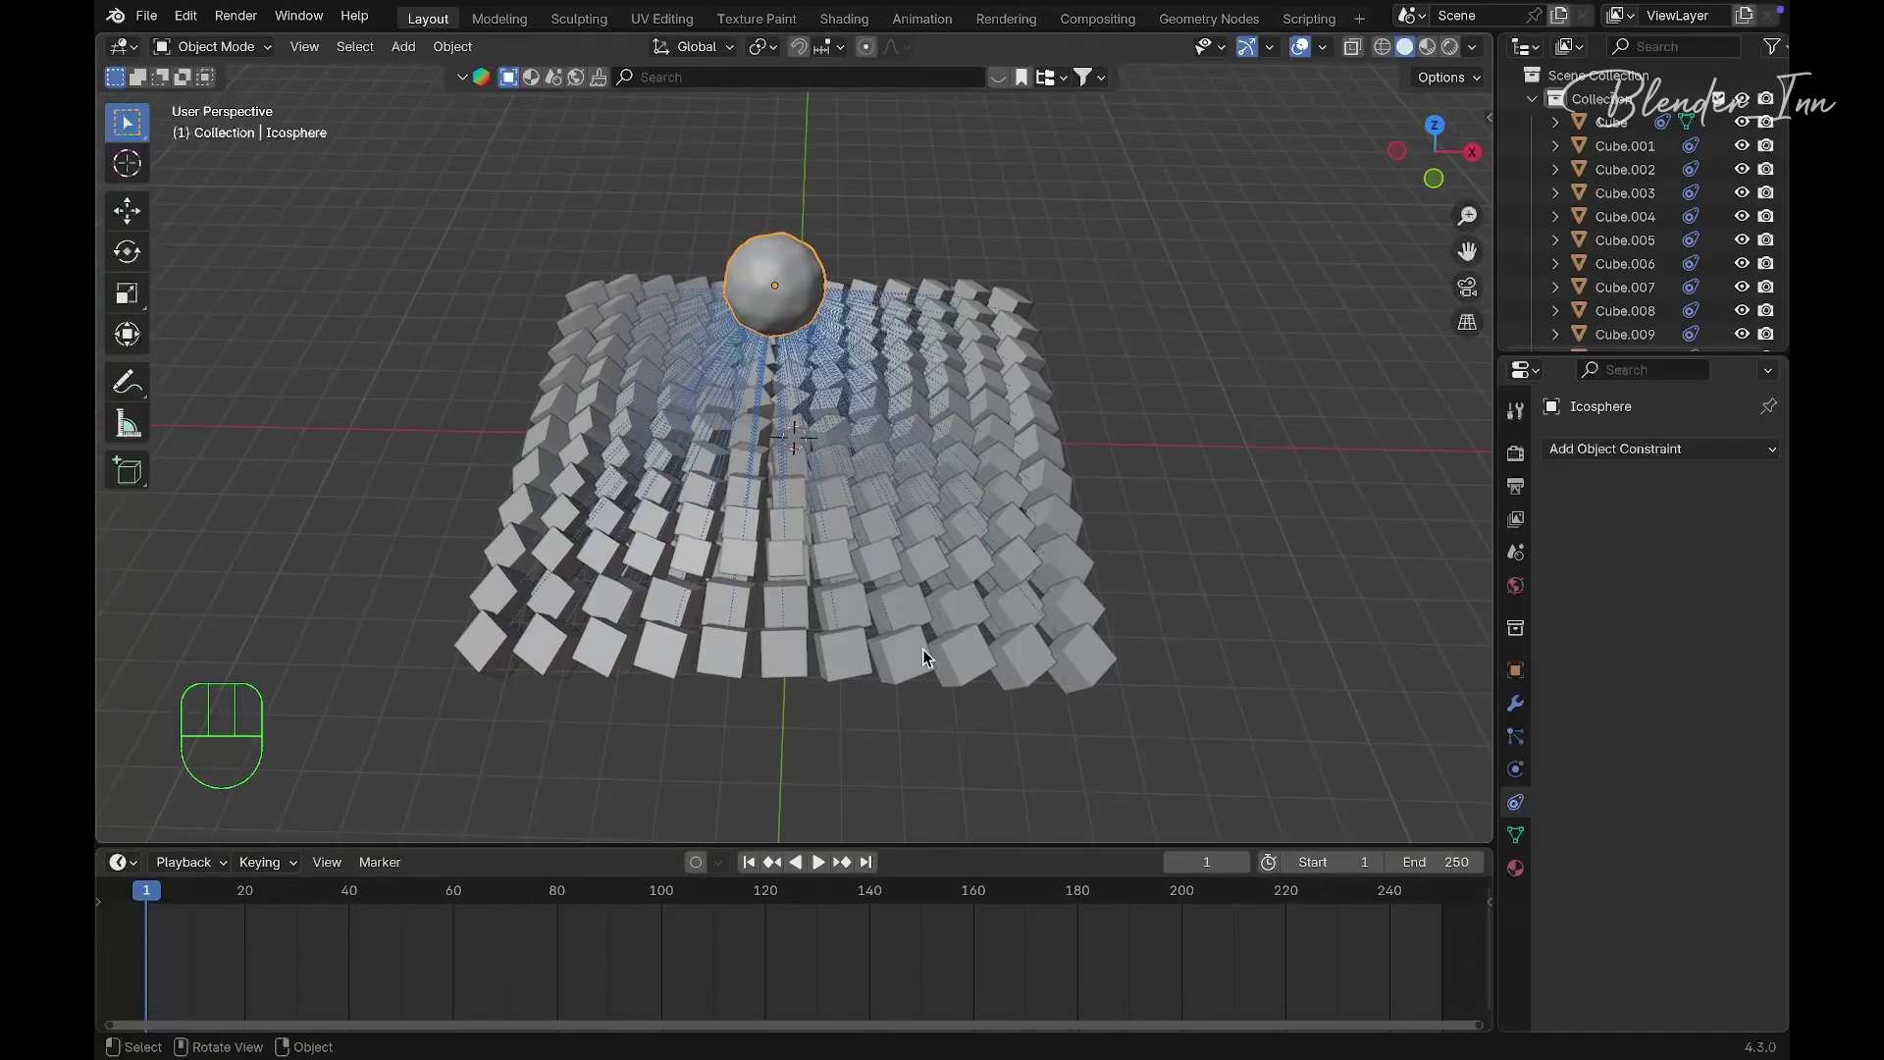
{"action": "left_click", "coordinate": [695, 863]}
{"action": "key", "text": "space"}
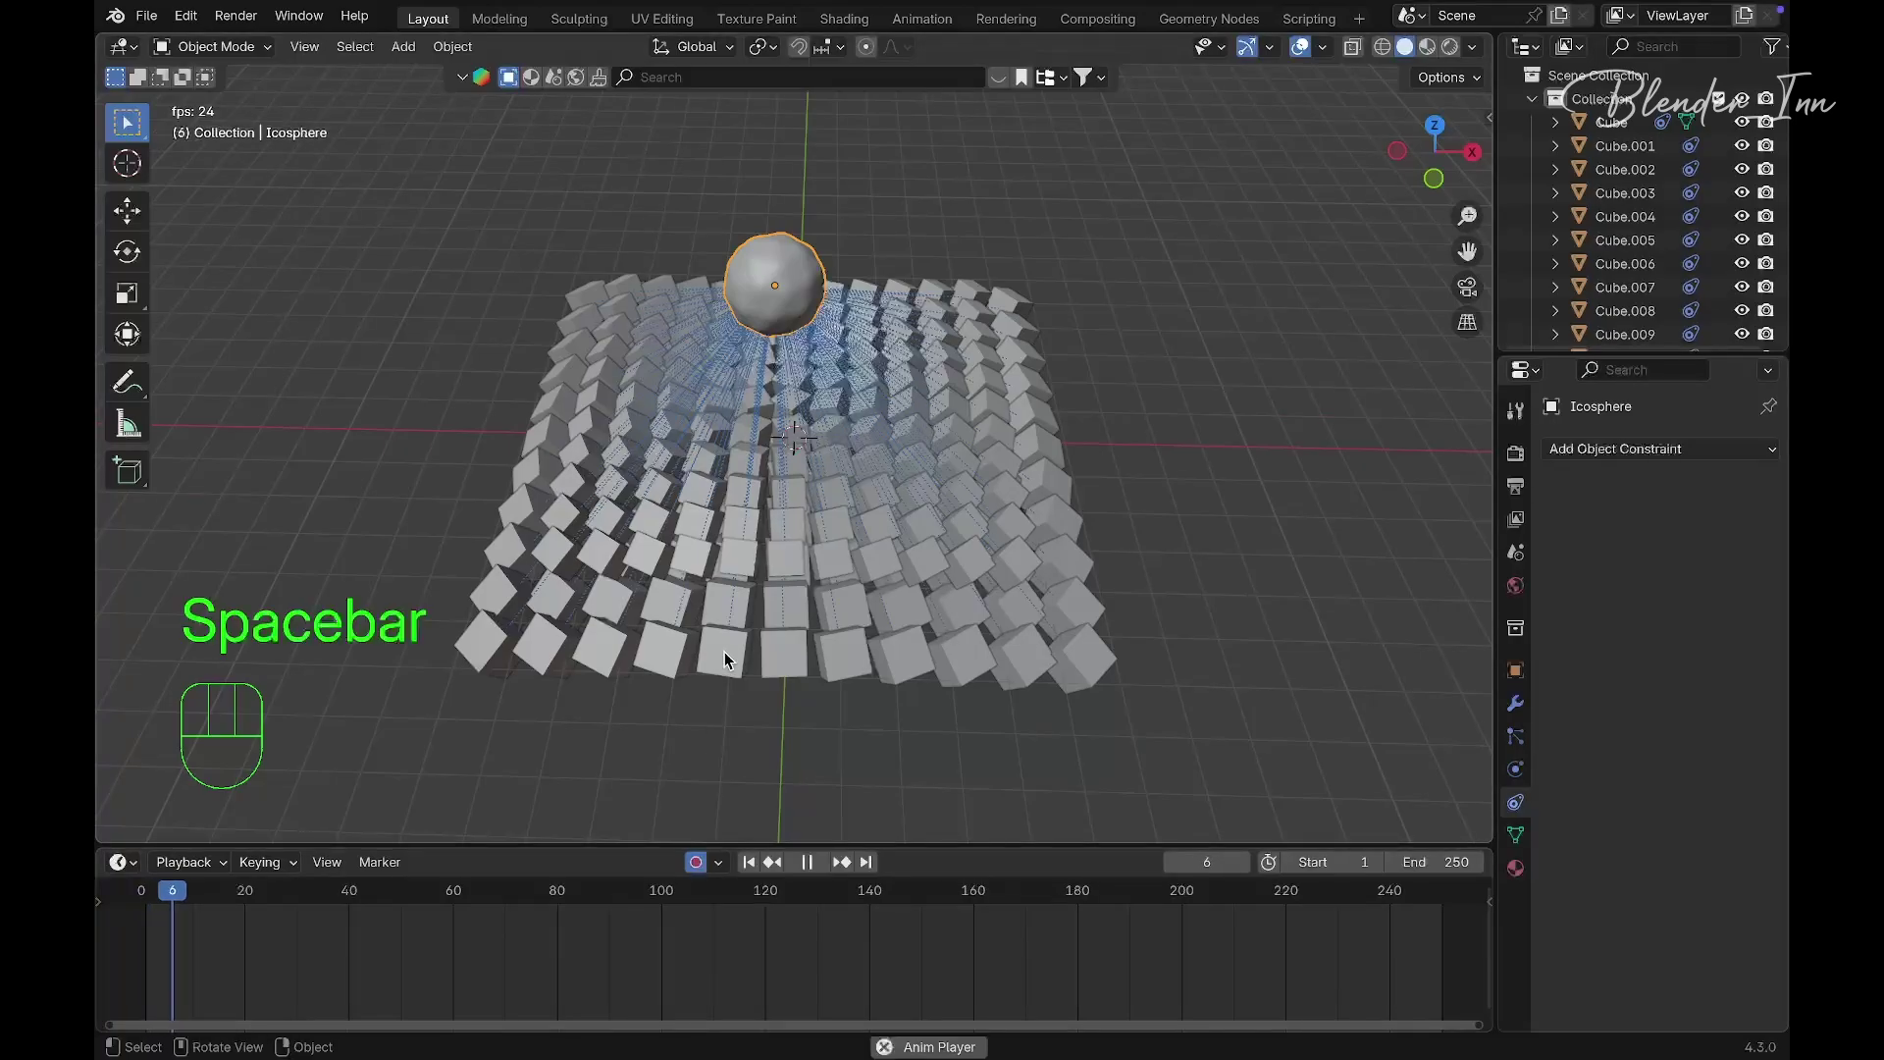
{"action": "key", "text": "g"}
{"action": "key", "text": "shift+z"}
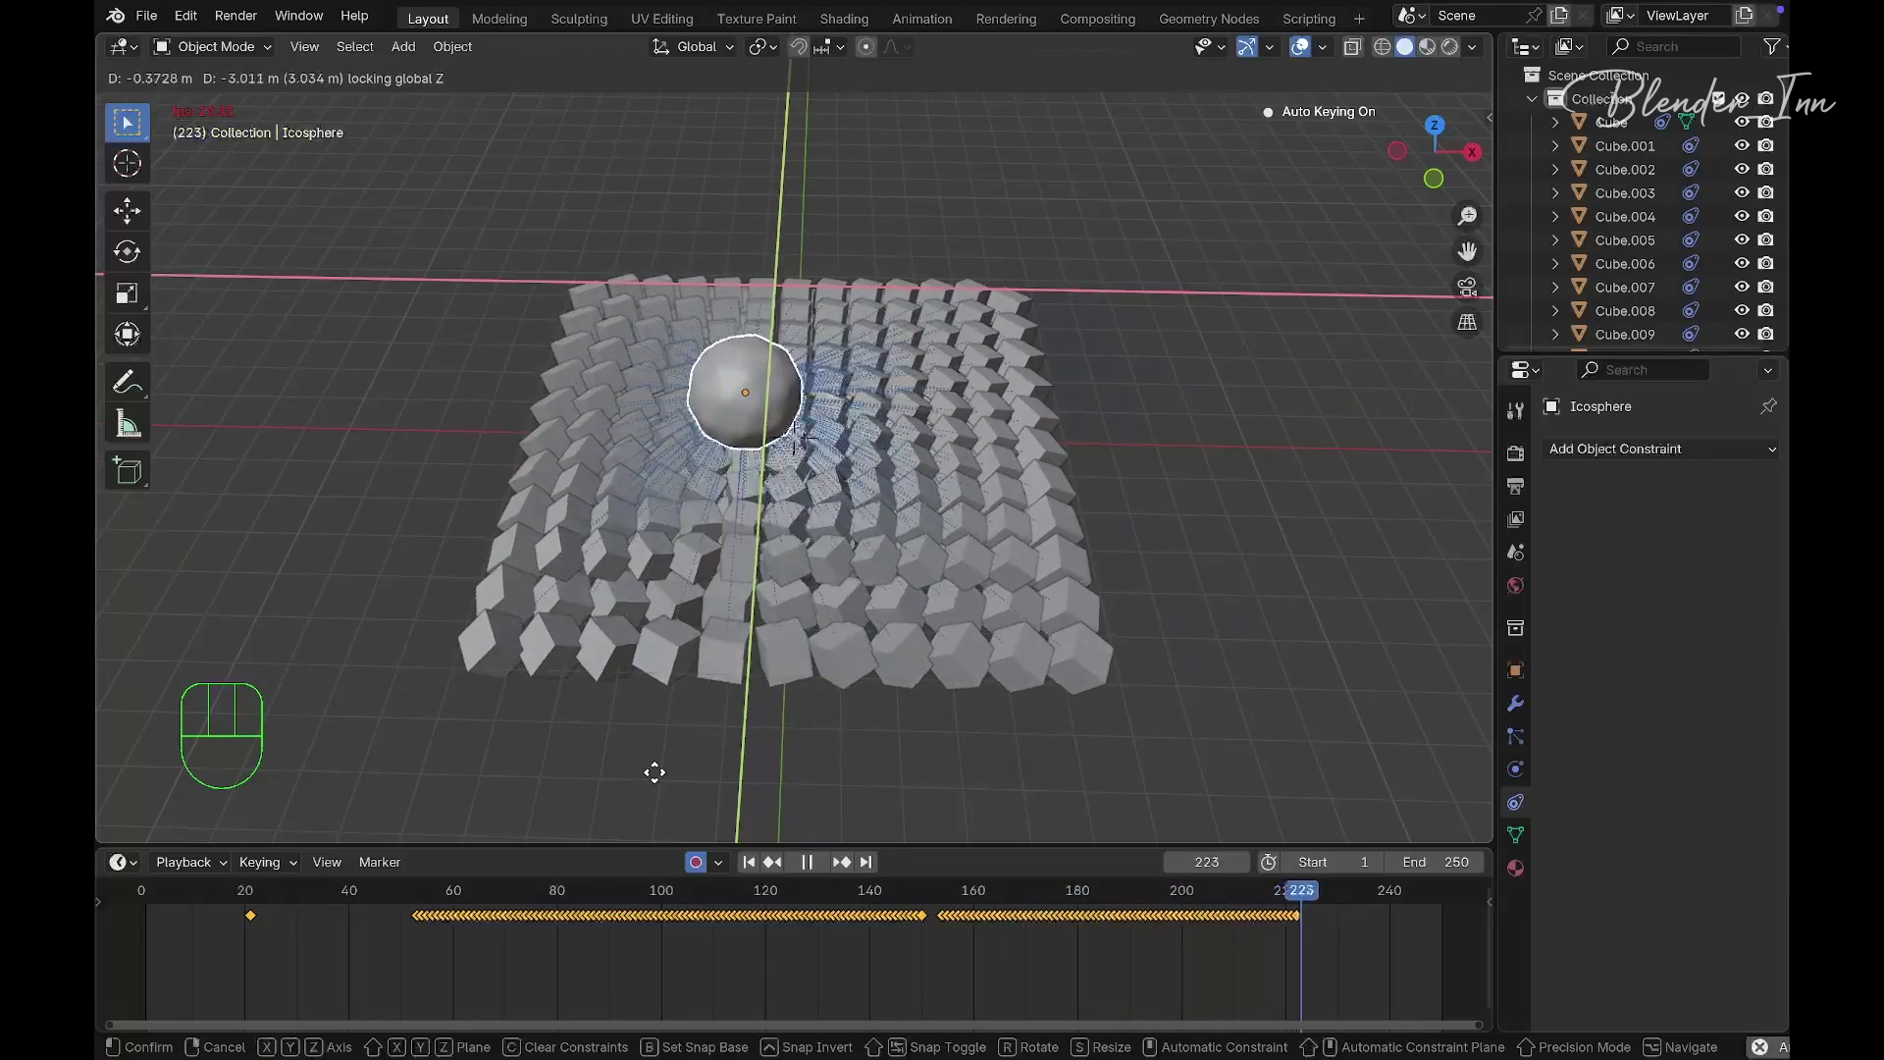
{"action": "left_click", "coordinate": [738, 750]}
{"action": "key", "text": "space"}
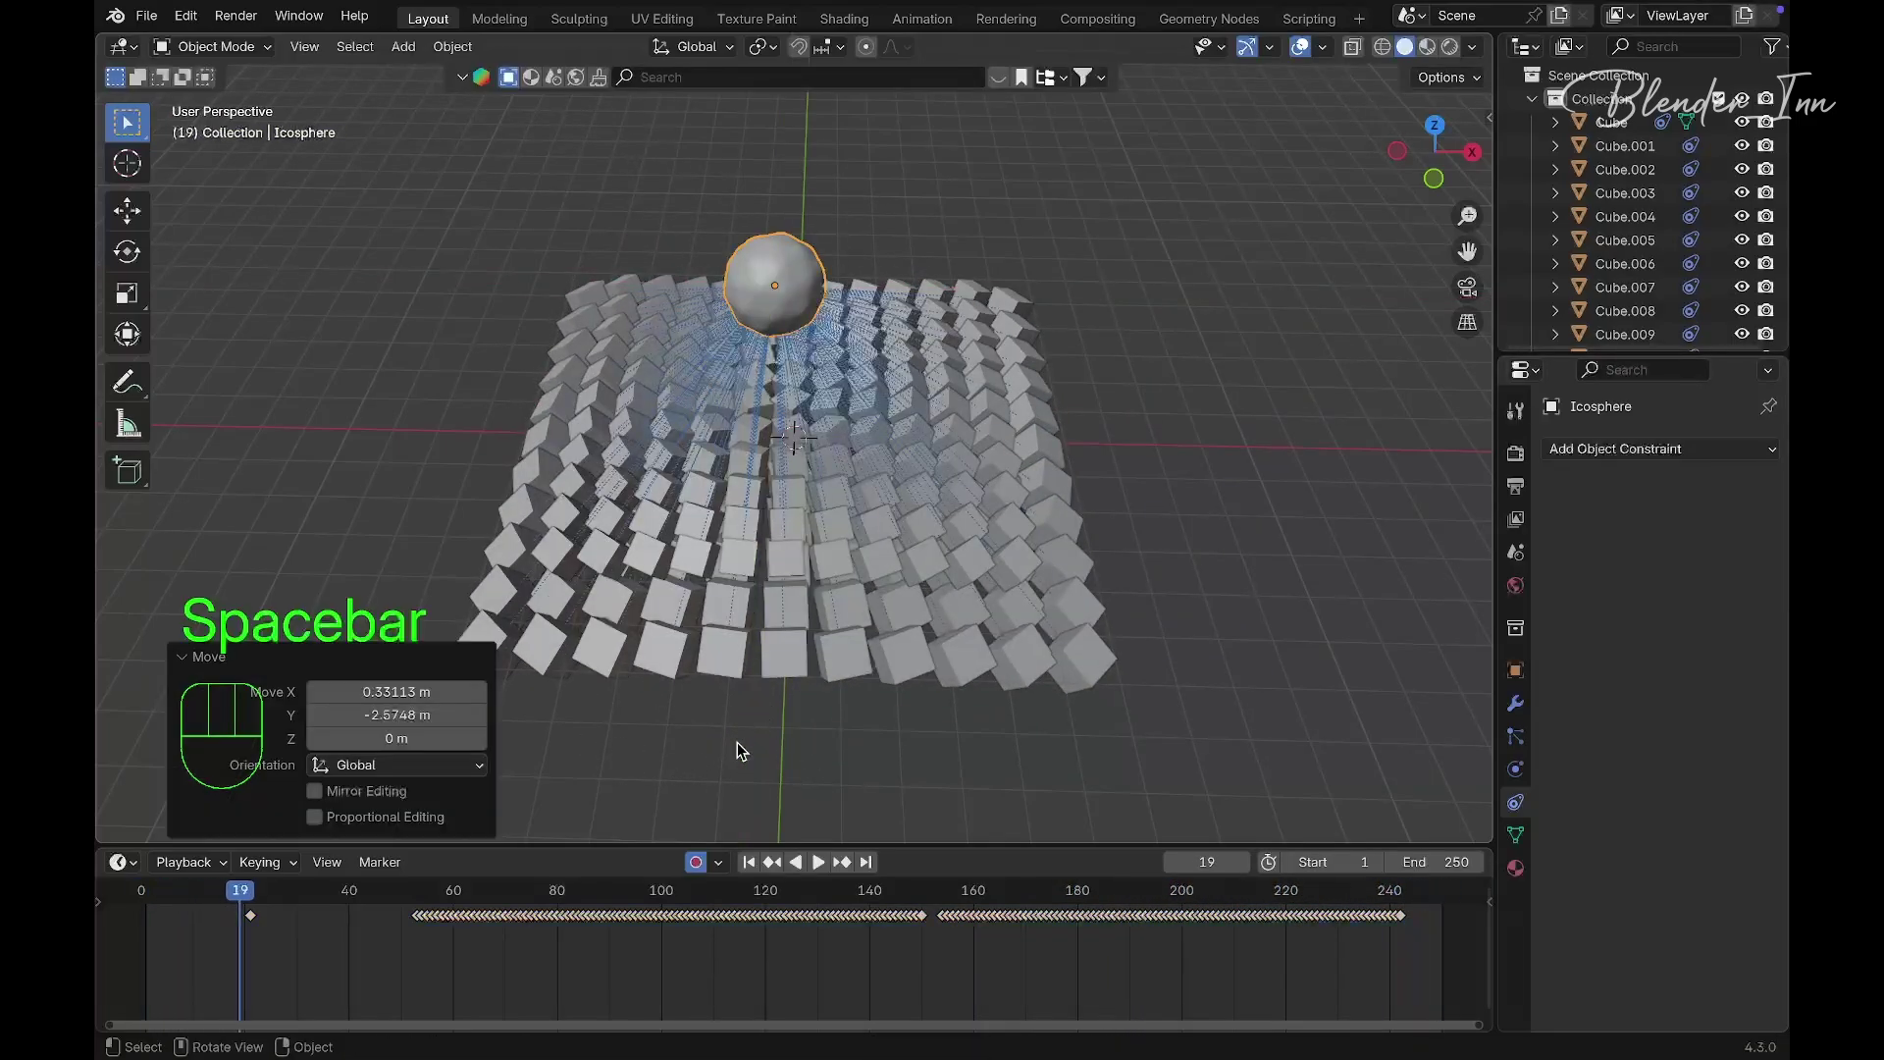
Turn off auto keying and play back the recorded ico sphere animation
{"action": "left_click", "coordinate": [698, 862]}
{"action": "key", "text": "space"}
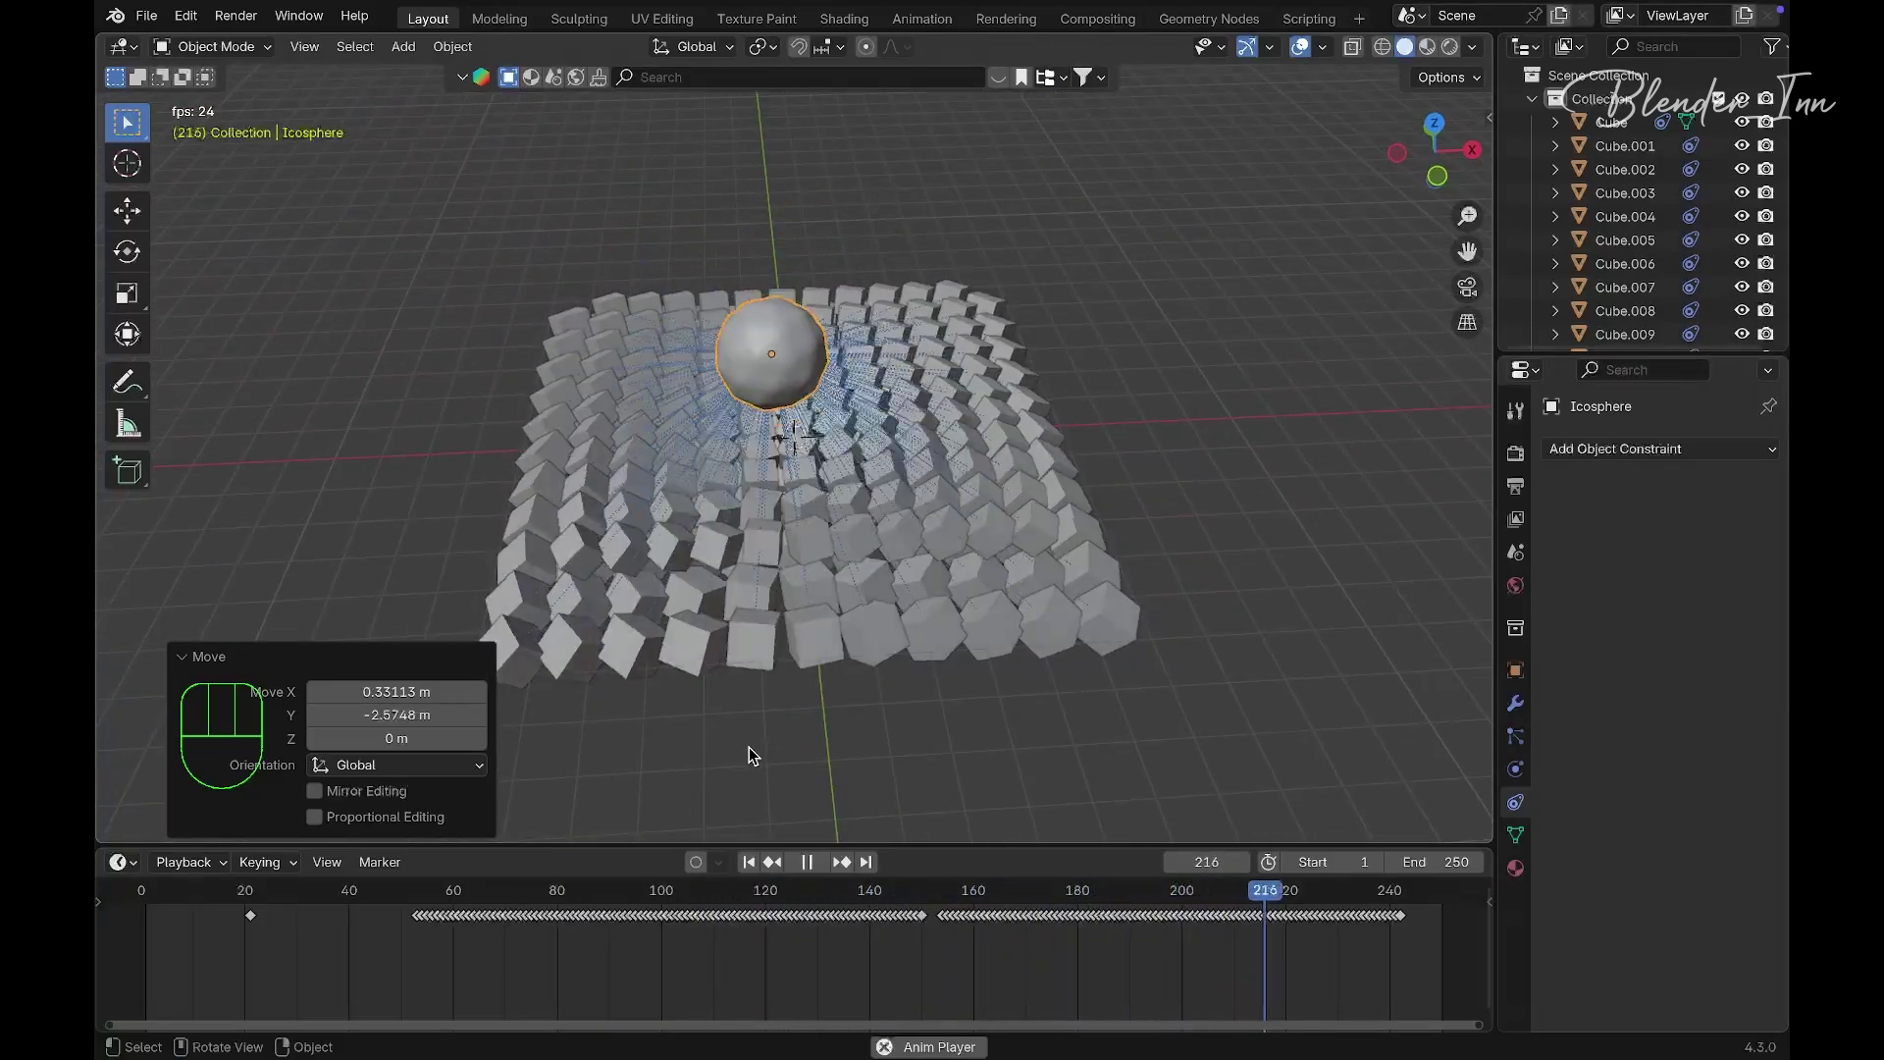
{"action": "key", "text": "space"}
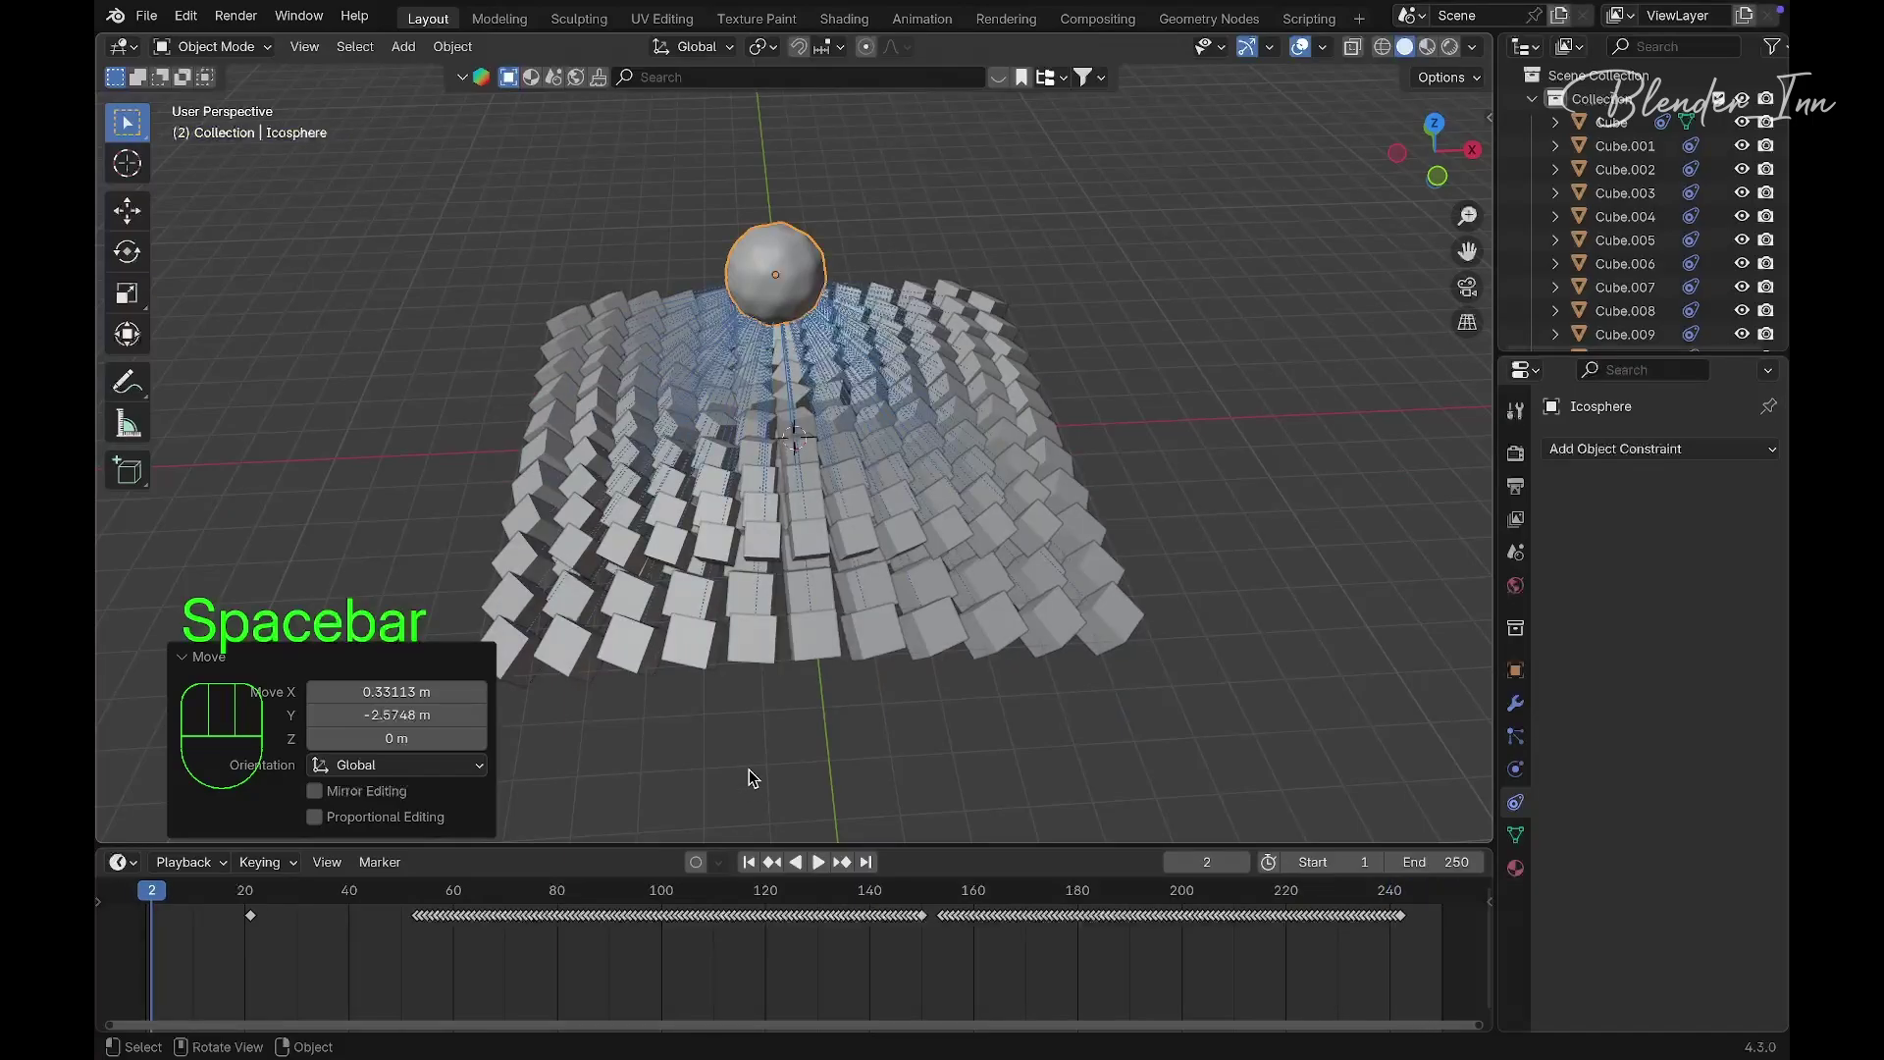
Delete all of the ico sphere's recorded keyframes
{"action": "key", "text": "a"}
{"action": "key", "text": "x"}
{"action": "left_click", "coordinate": [810, 930]}
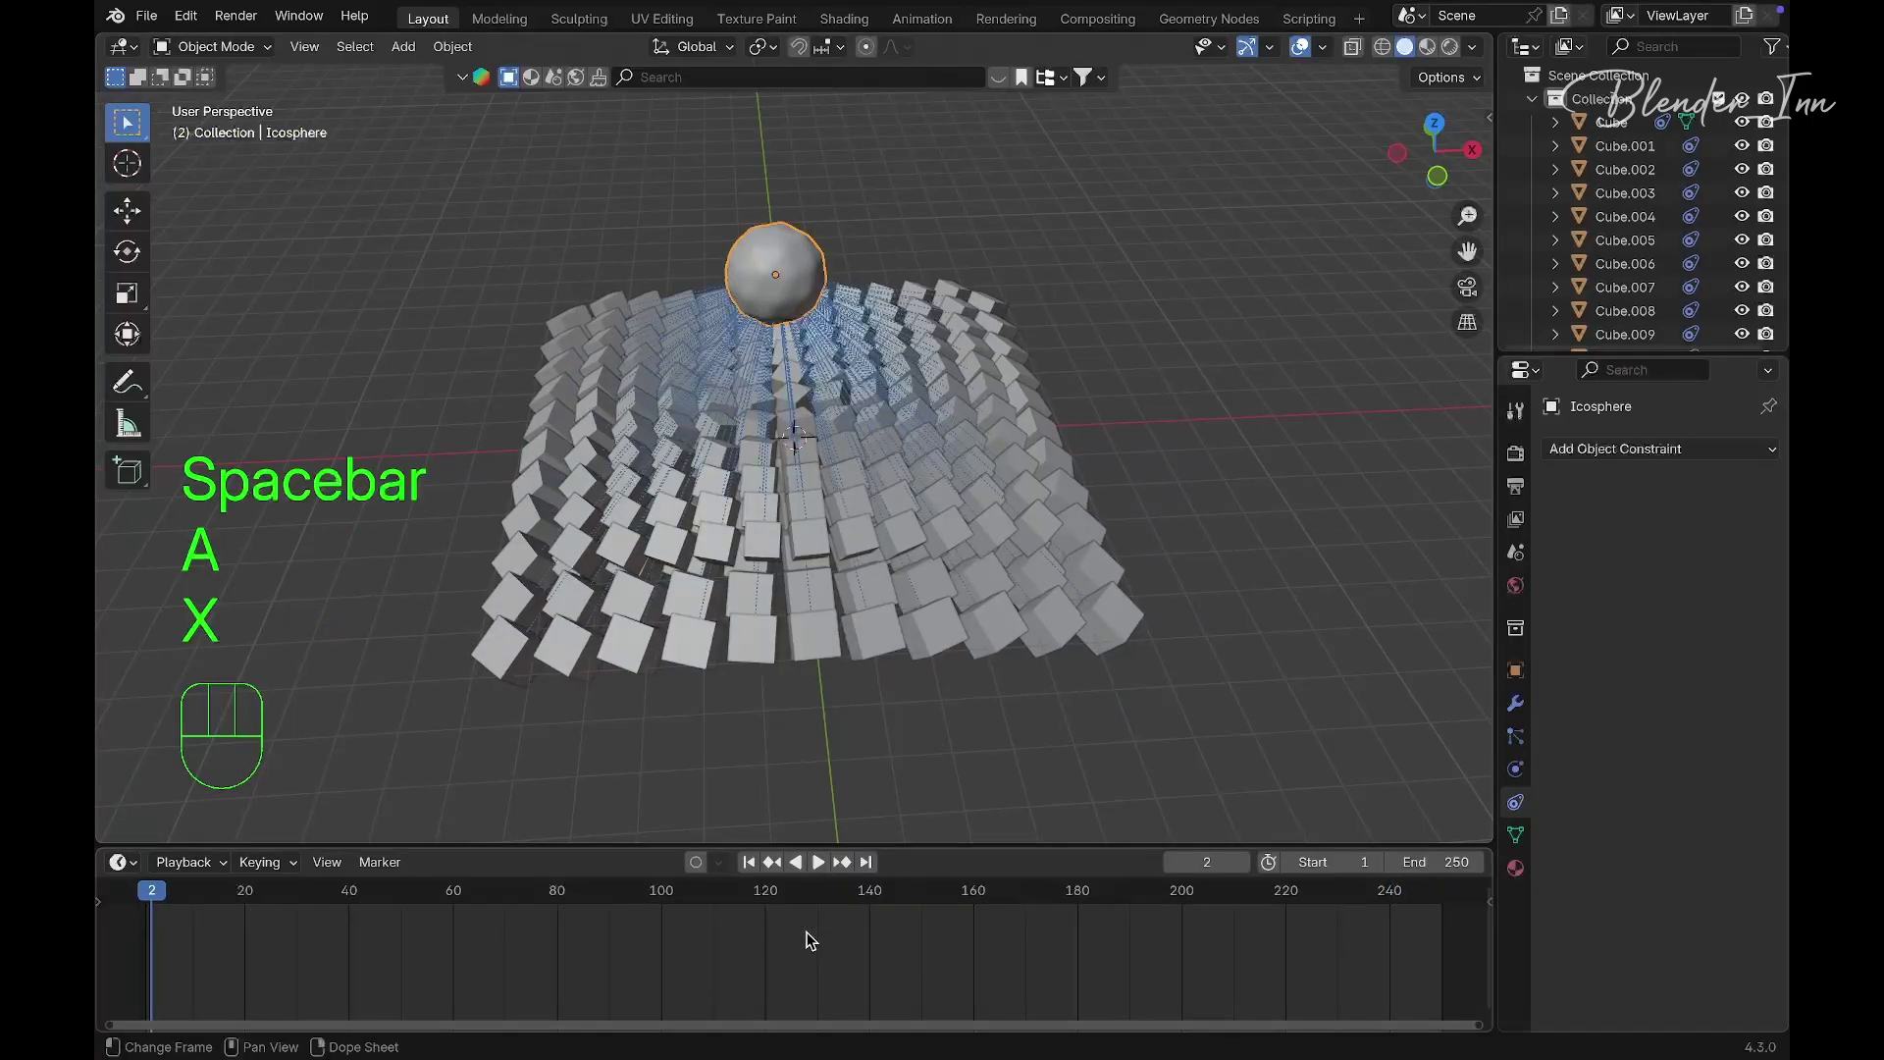
Move the ico sphere about -3.2 m in X and -0.1 m in Y in top view, keeping global Z locked
{"action": "middle_click_drag", "start_coordinate": [805, 510], "coordinate": [807, 518]}
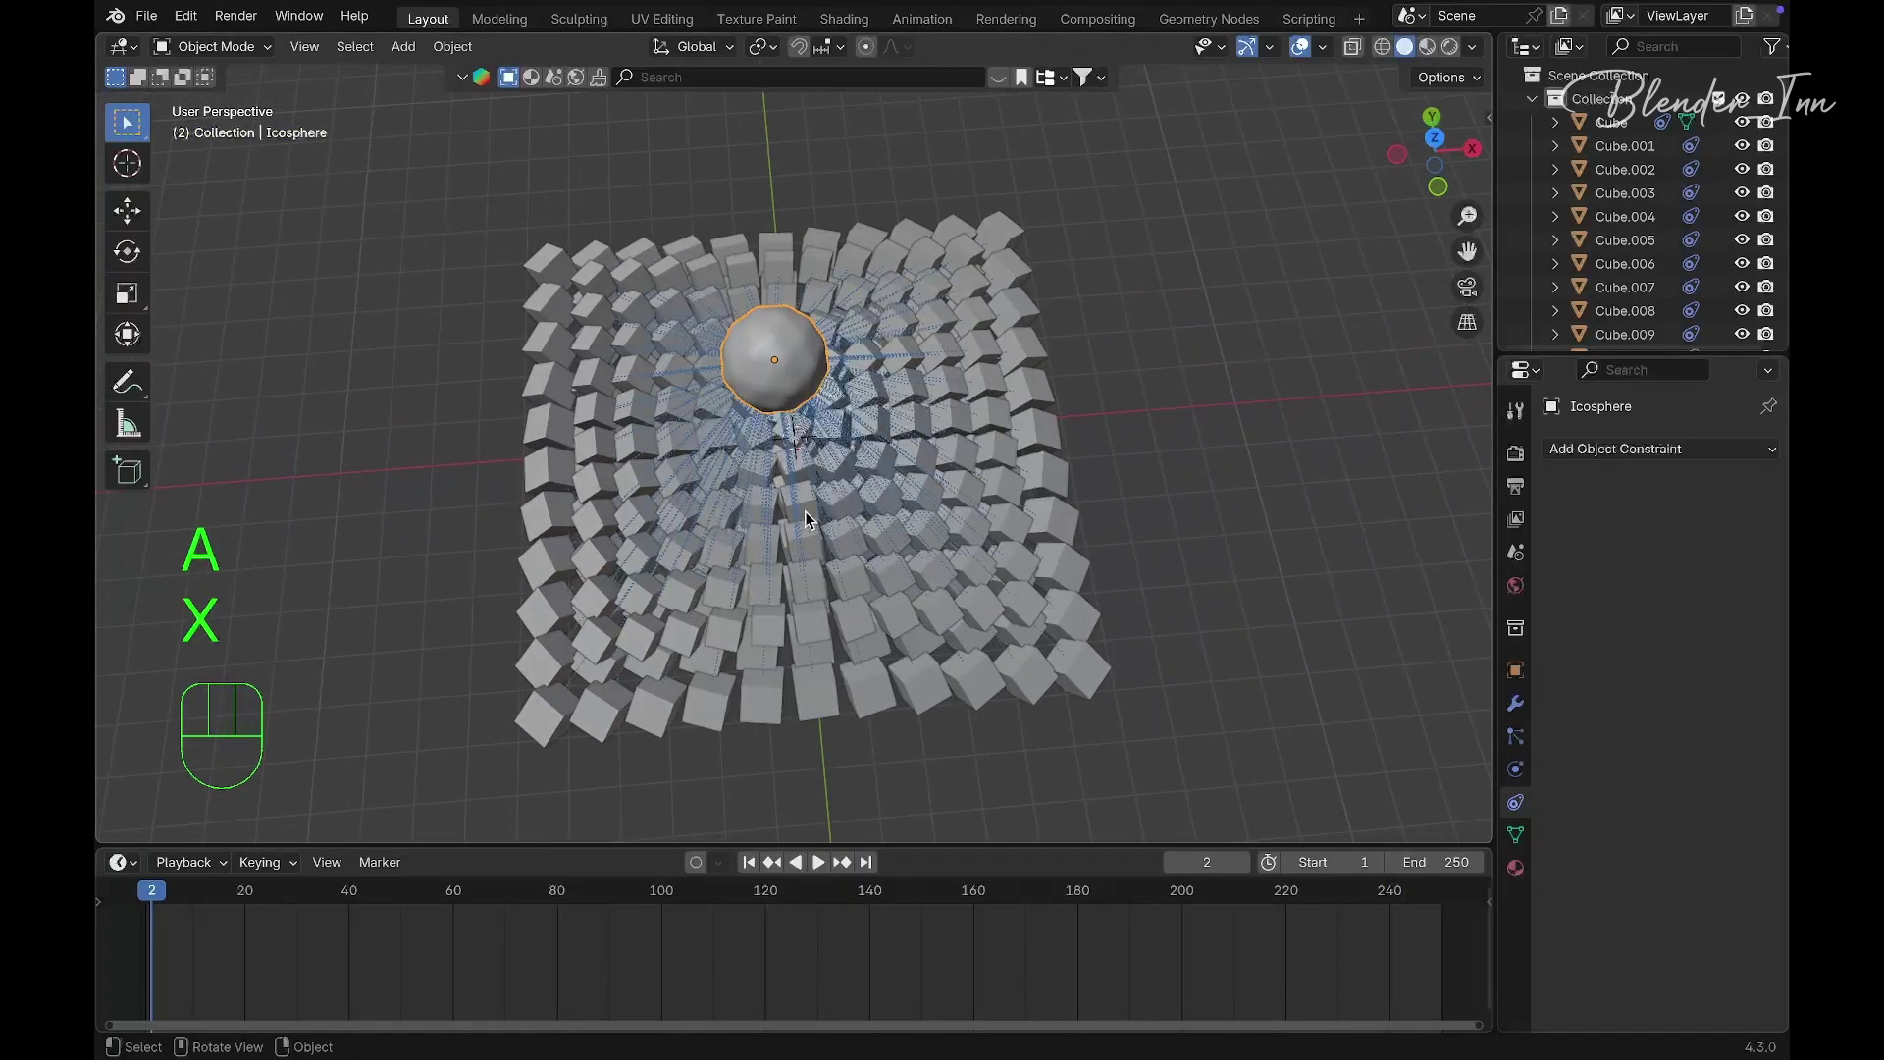
{"action": "left_click", "coordinate": [1425, 137]}
{"action": "key", "text": "g"}
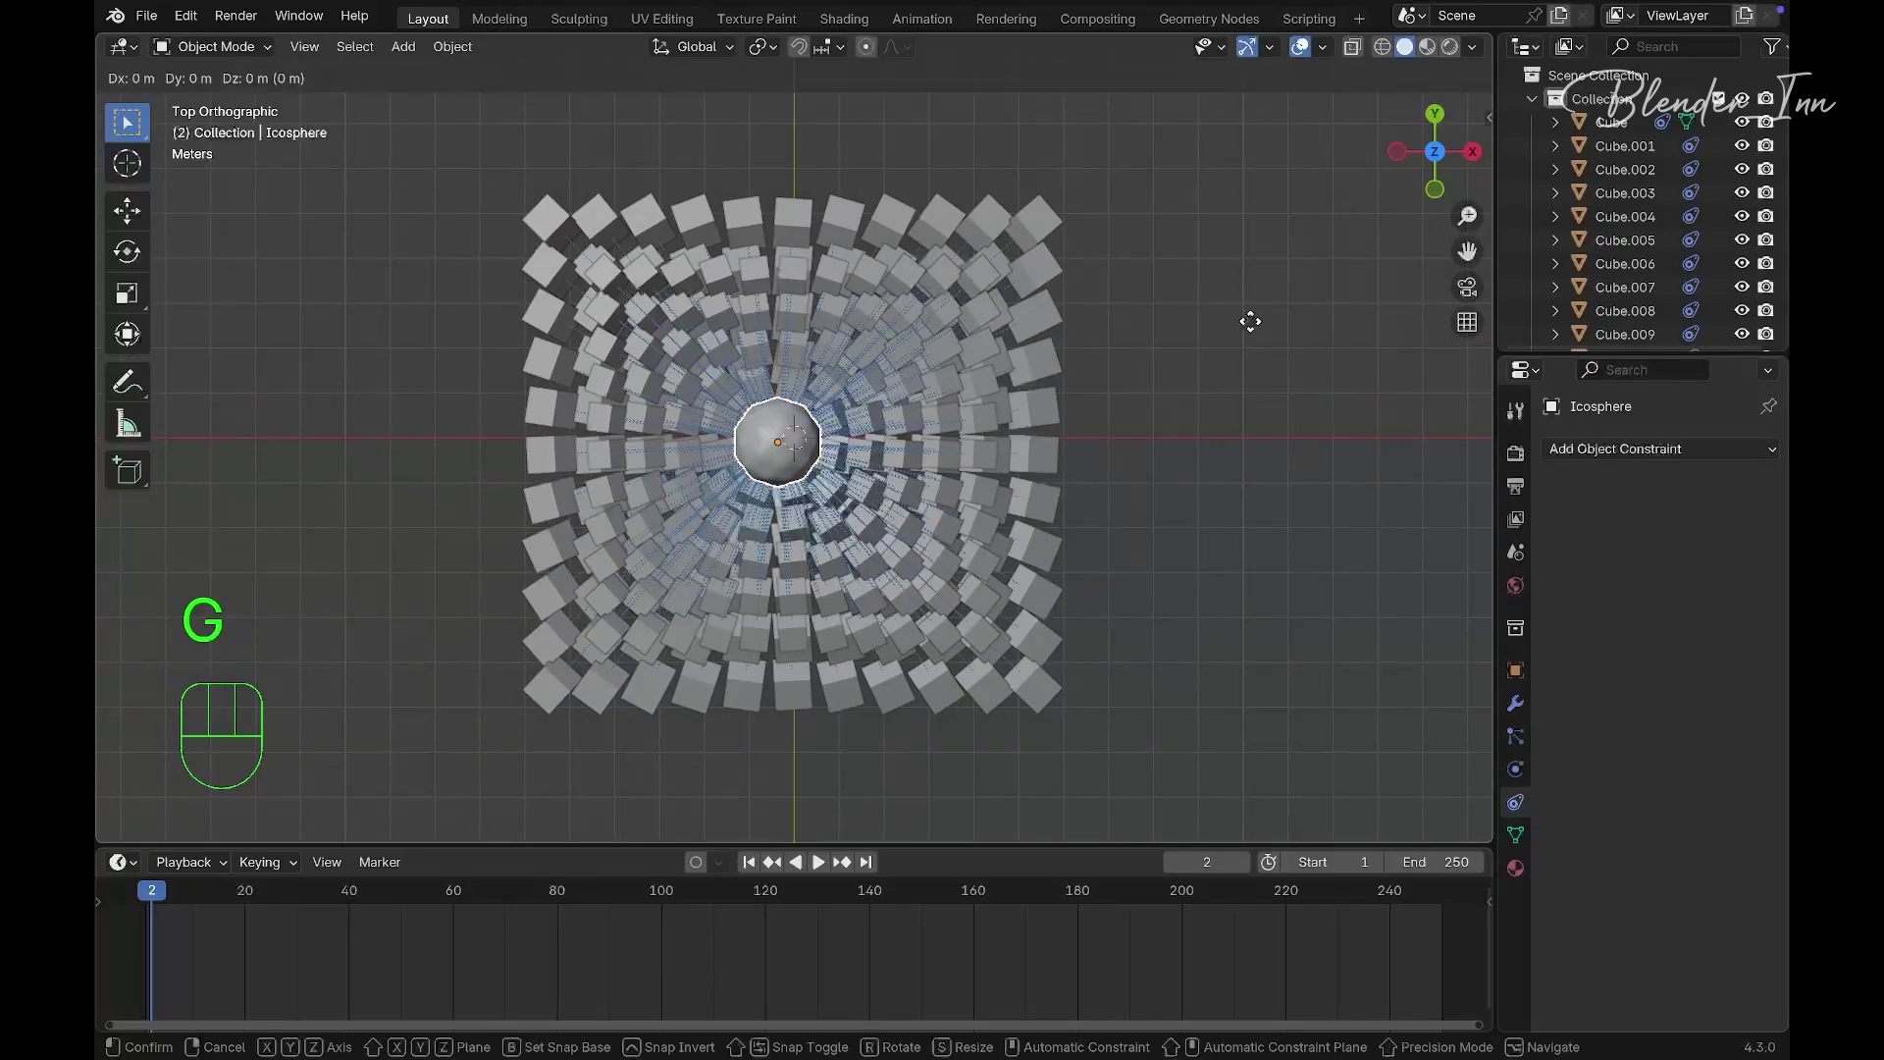
{"action": "key", "text": "shift+z"}
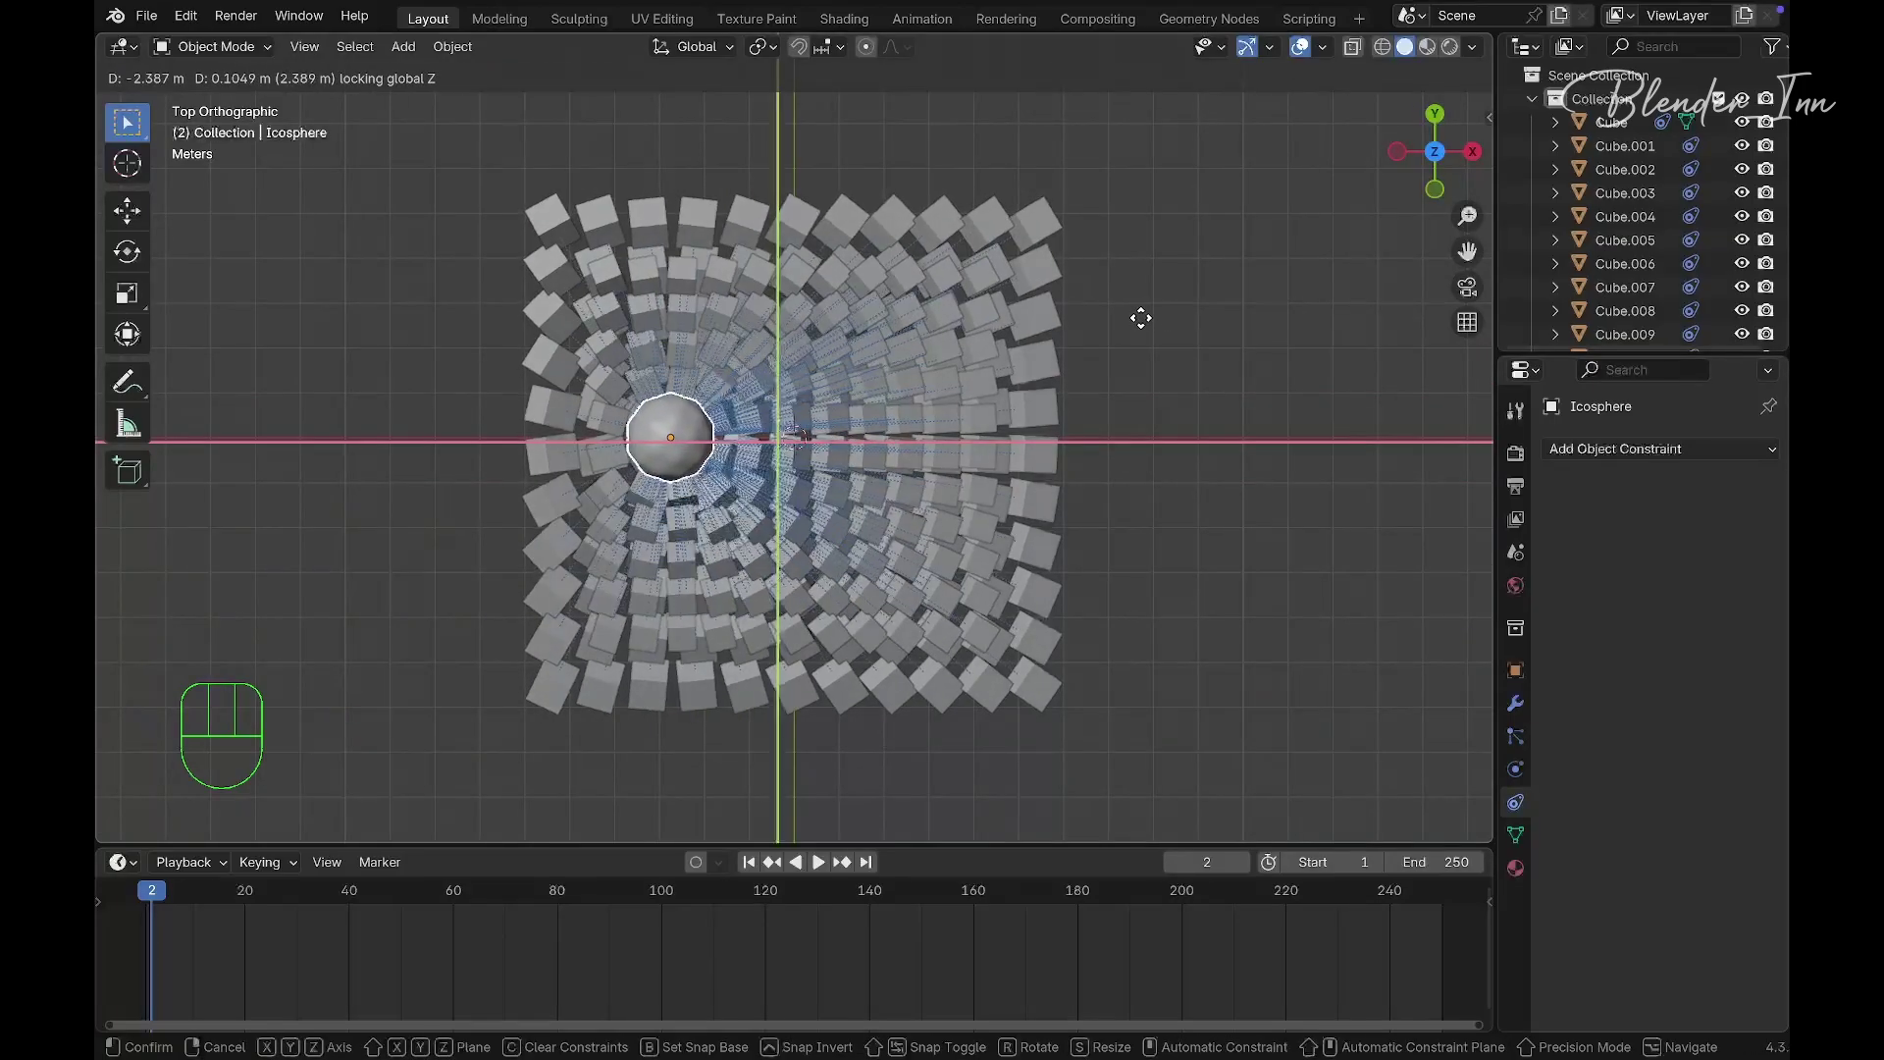
{"action": "left_click", "coordinate": [1107, 326]}
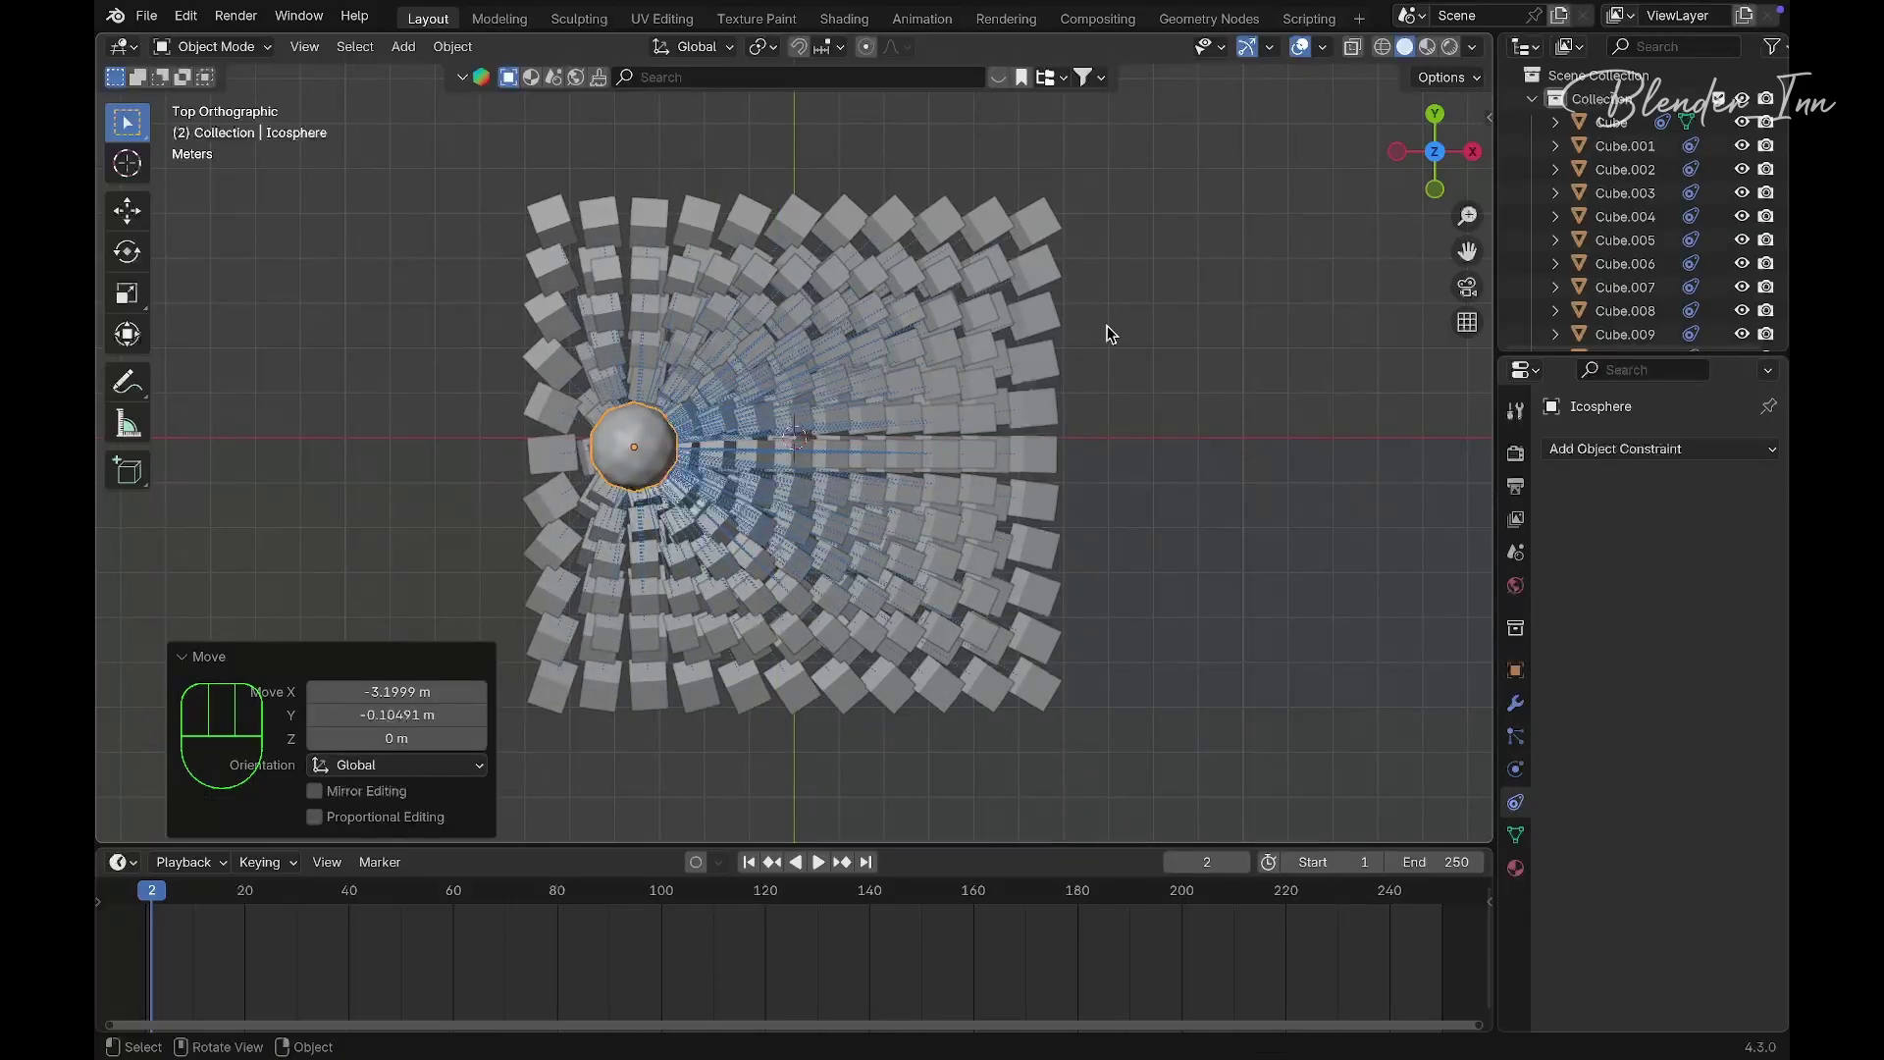
Add a sphere-type empty with a 1 m radius at the world origin
{"action": "key", "text": "shift+a"}
{"action": "mouse_move", "coordinate": [1072, 550]}
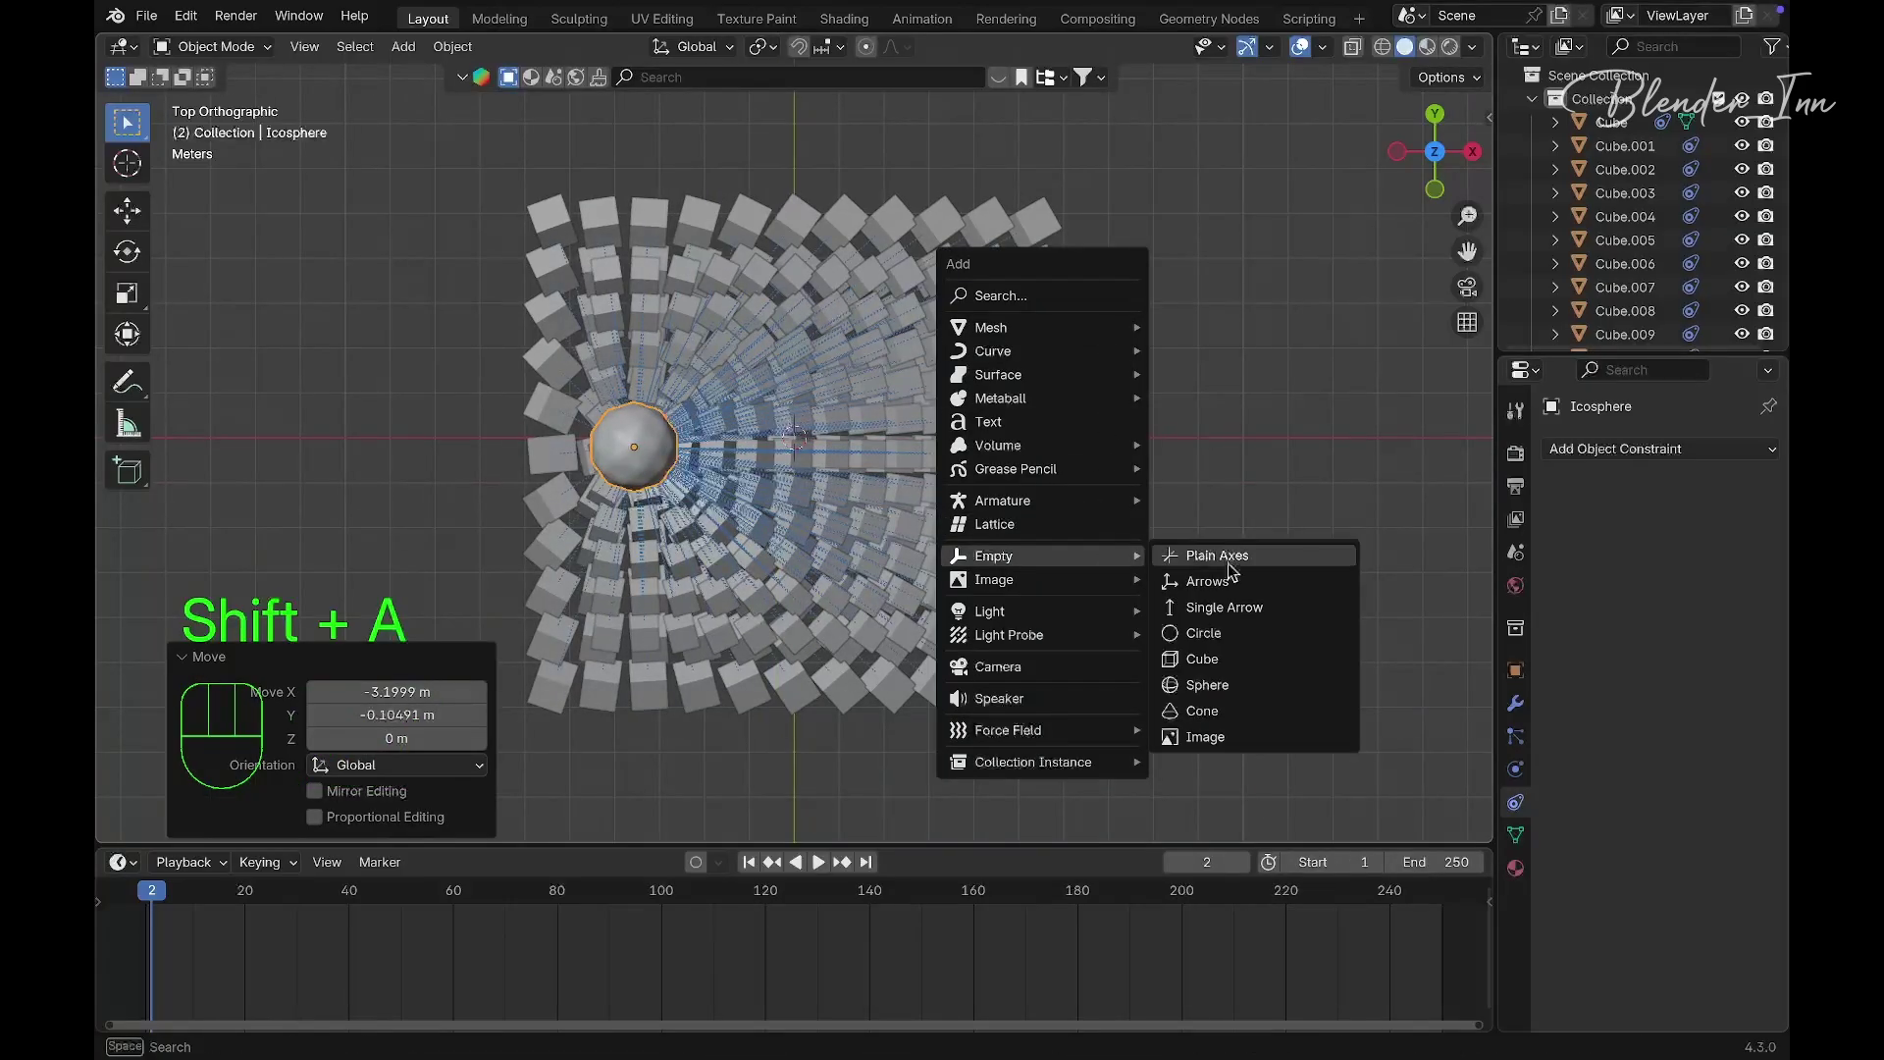
{"action": "left_click", "coordinate": [1207, 684]}
{"action": "middle_click_drag", "start_coordinate": [1201, 685], "coordinate": [1205, 687]}
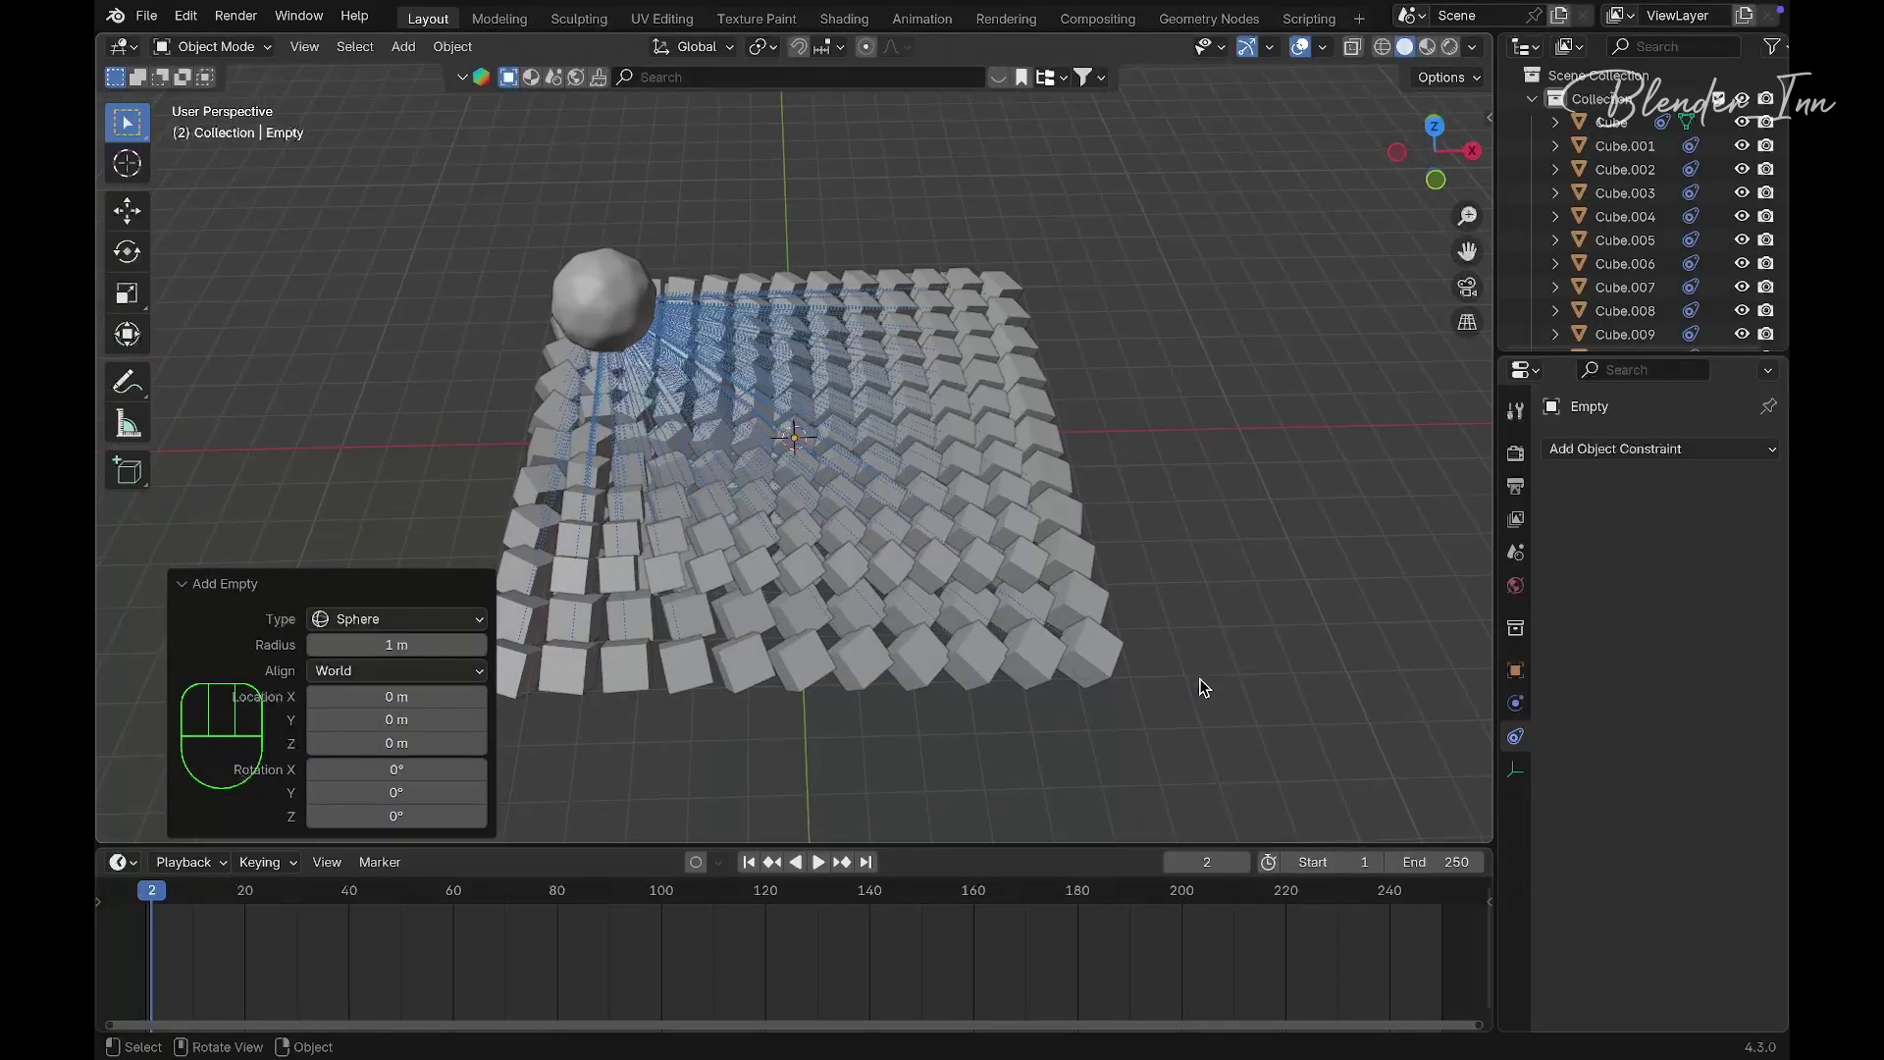
Raise the empty about 2.1 m along global Z above the cube grid
{"action": "key", "text": "g"}
{"action": "key", "text": "z"}
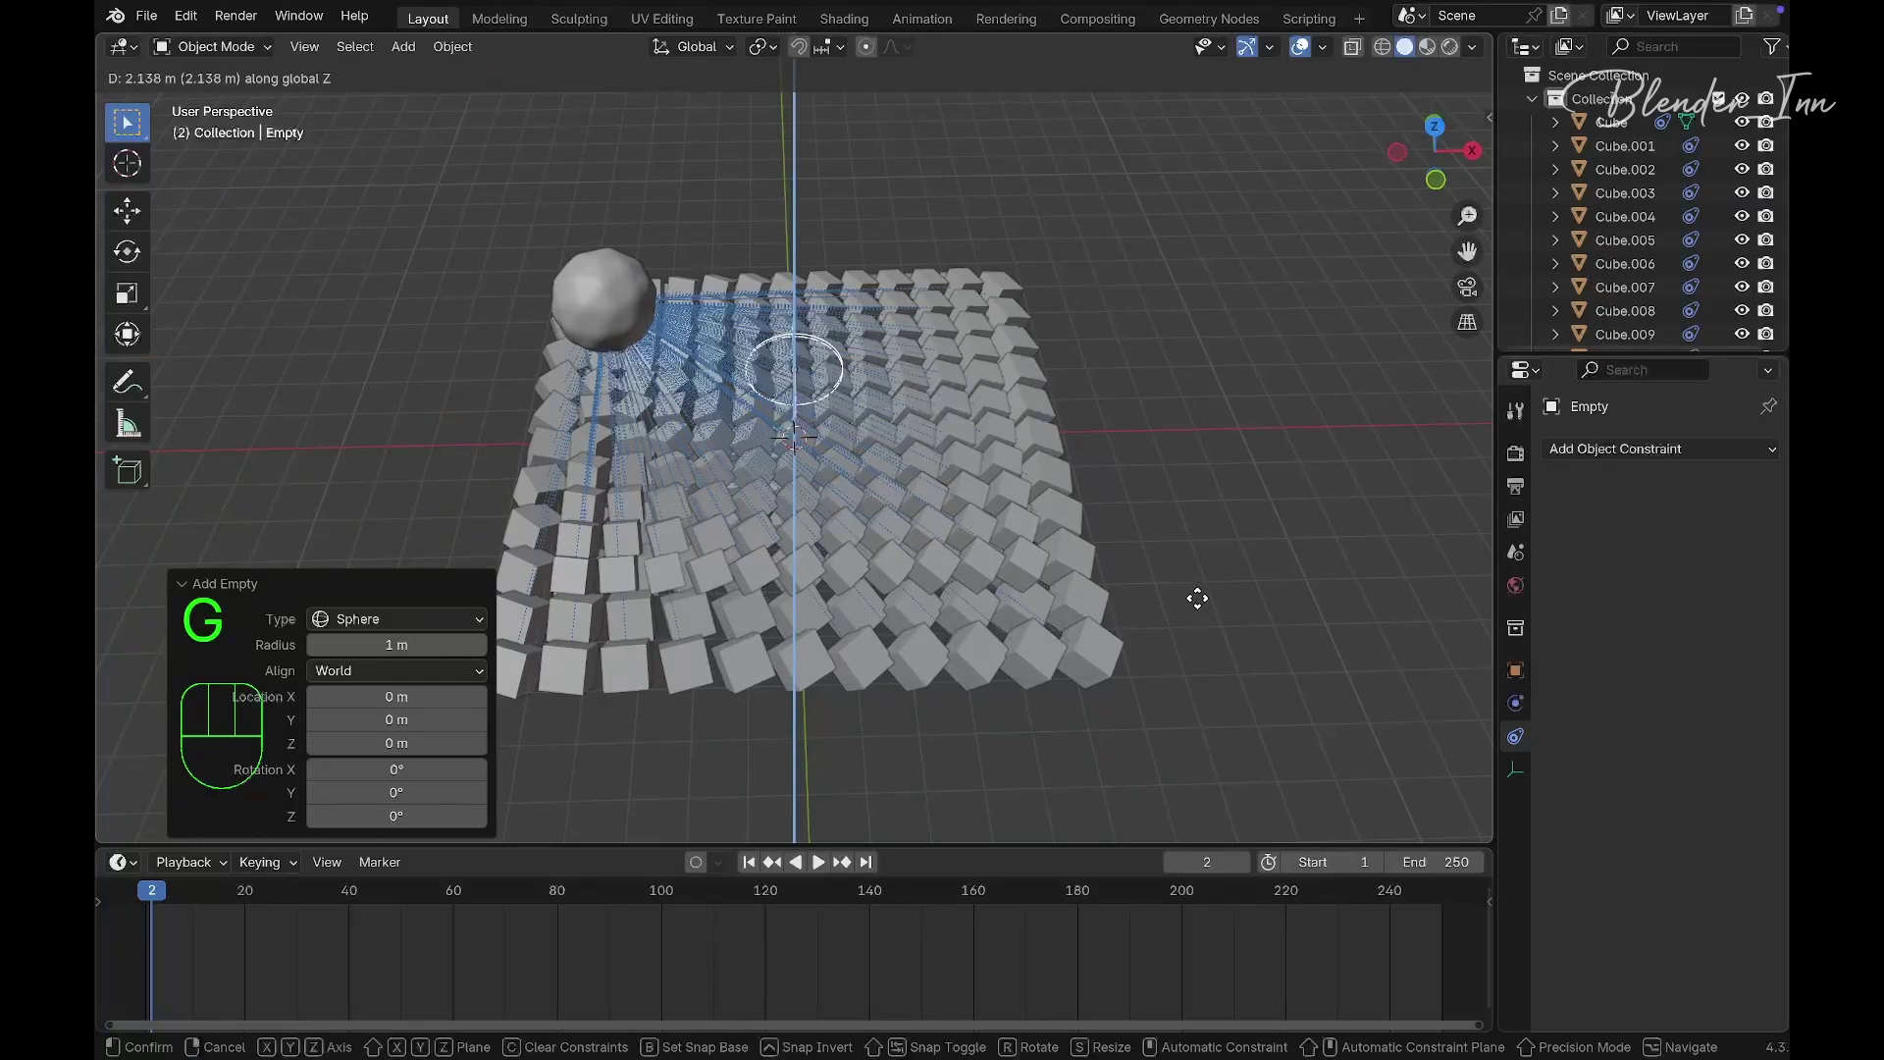
{"action": "left_click", "coordinate": [1198, 599]}
Parent the ico sphere to the empty using the Object option, and leave only the empty selected
{"action": "middle_click_drag", "start_coordinate": [1198, 599], "coordinate": [1203, 598]}
{"action": "left_click", "coordinate": [663, 250]}
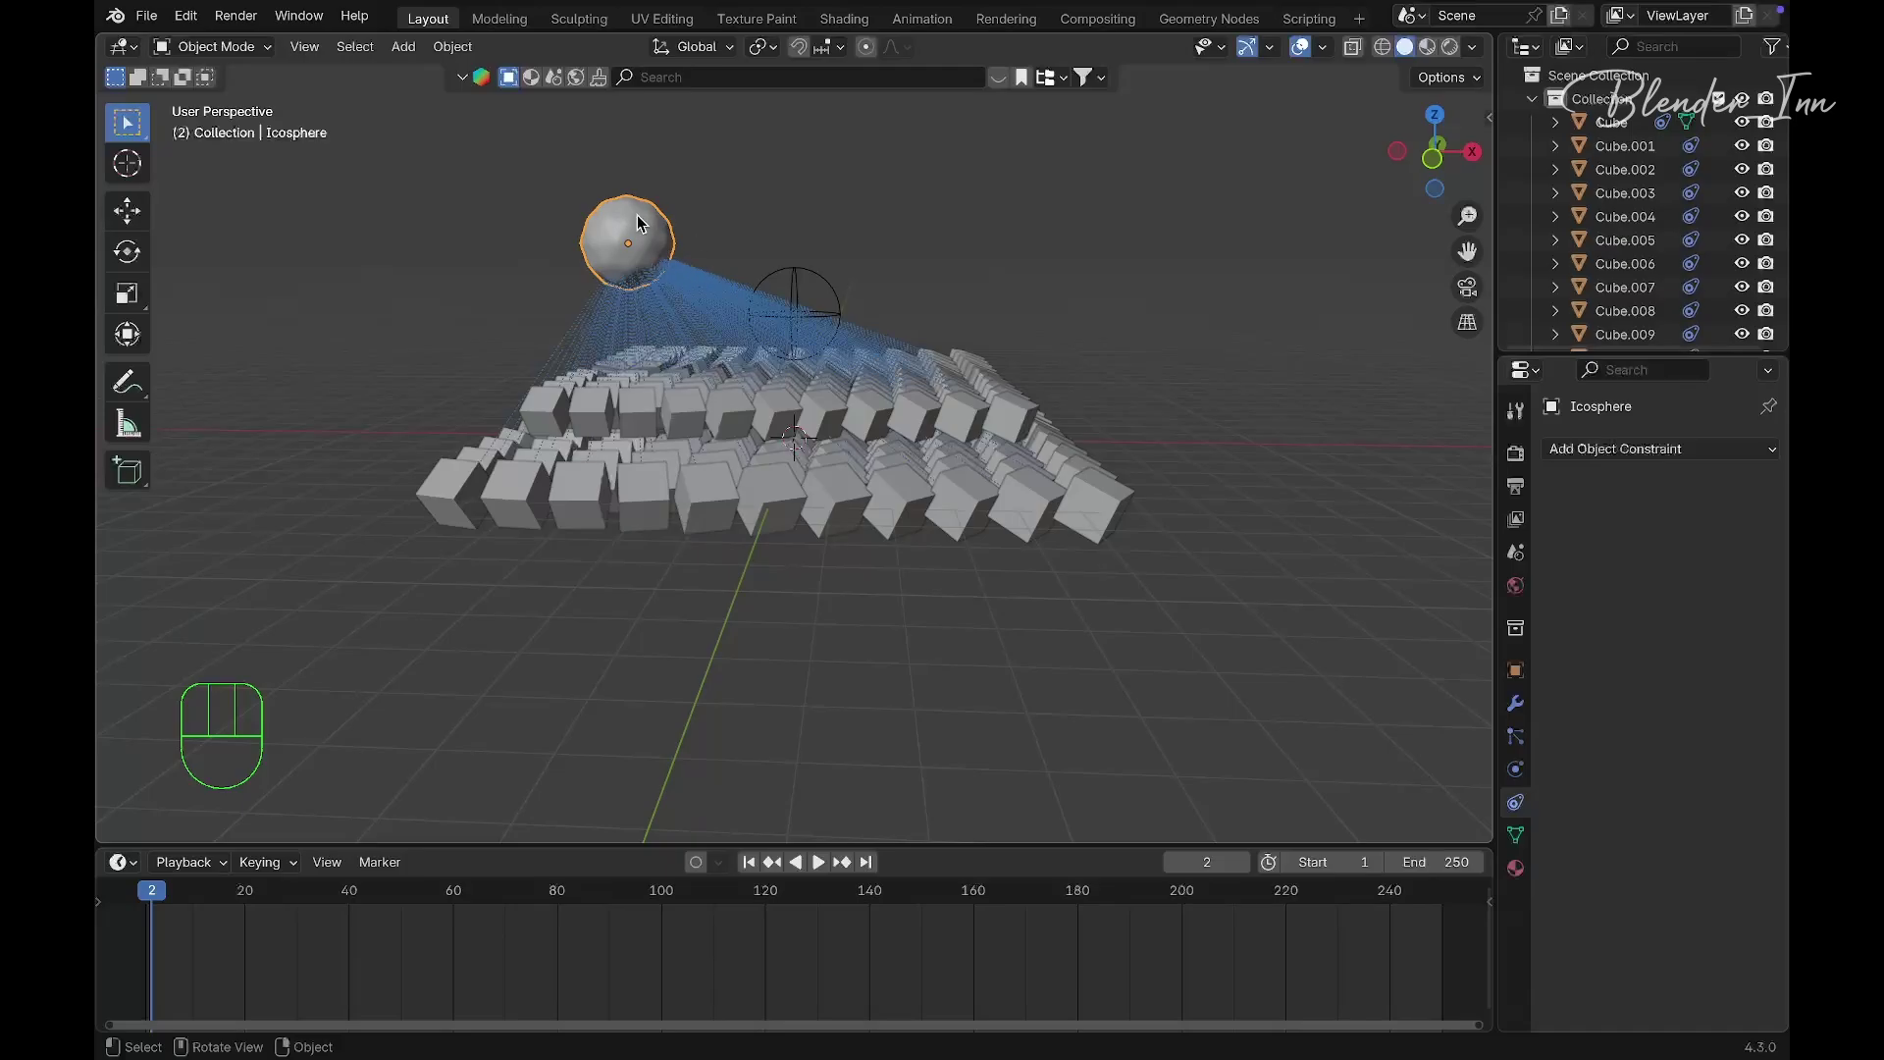
{"action": "key", "text": "shift"}
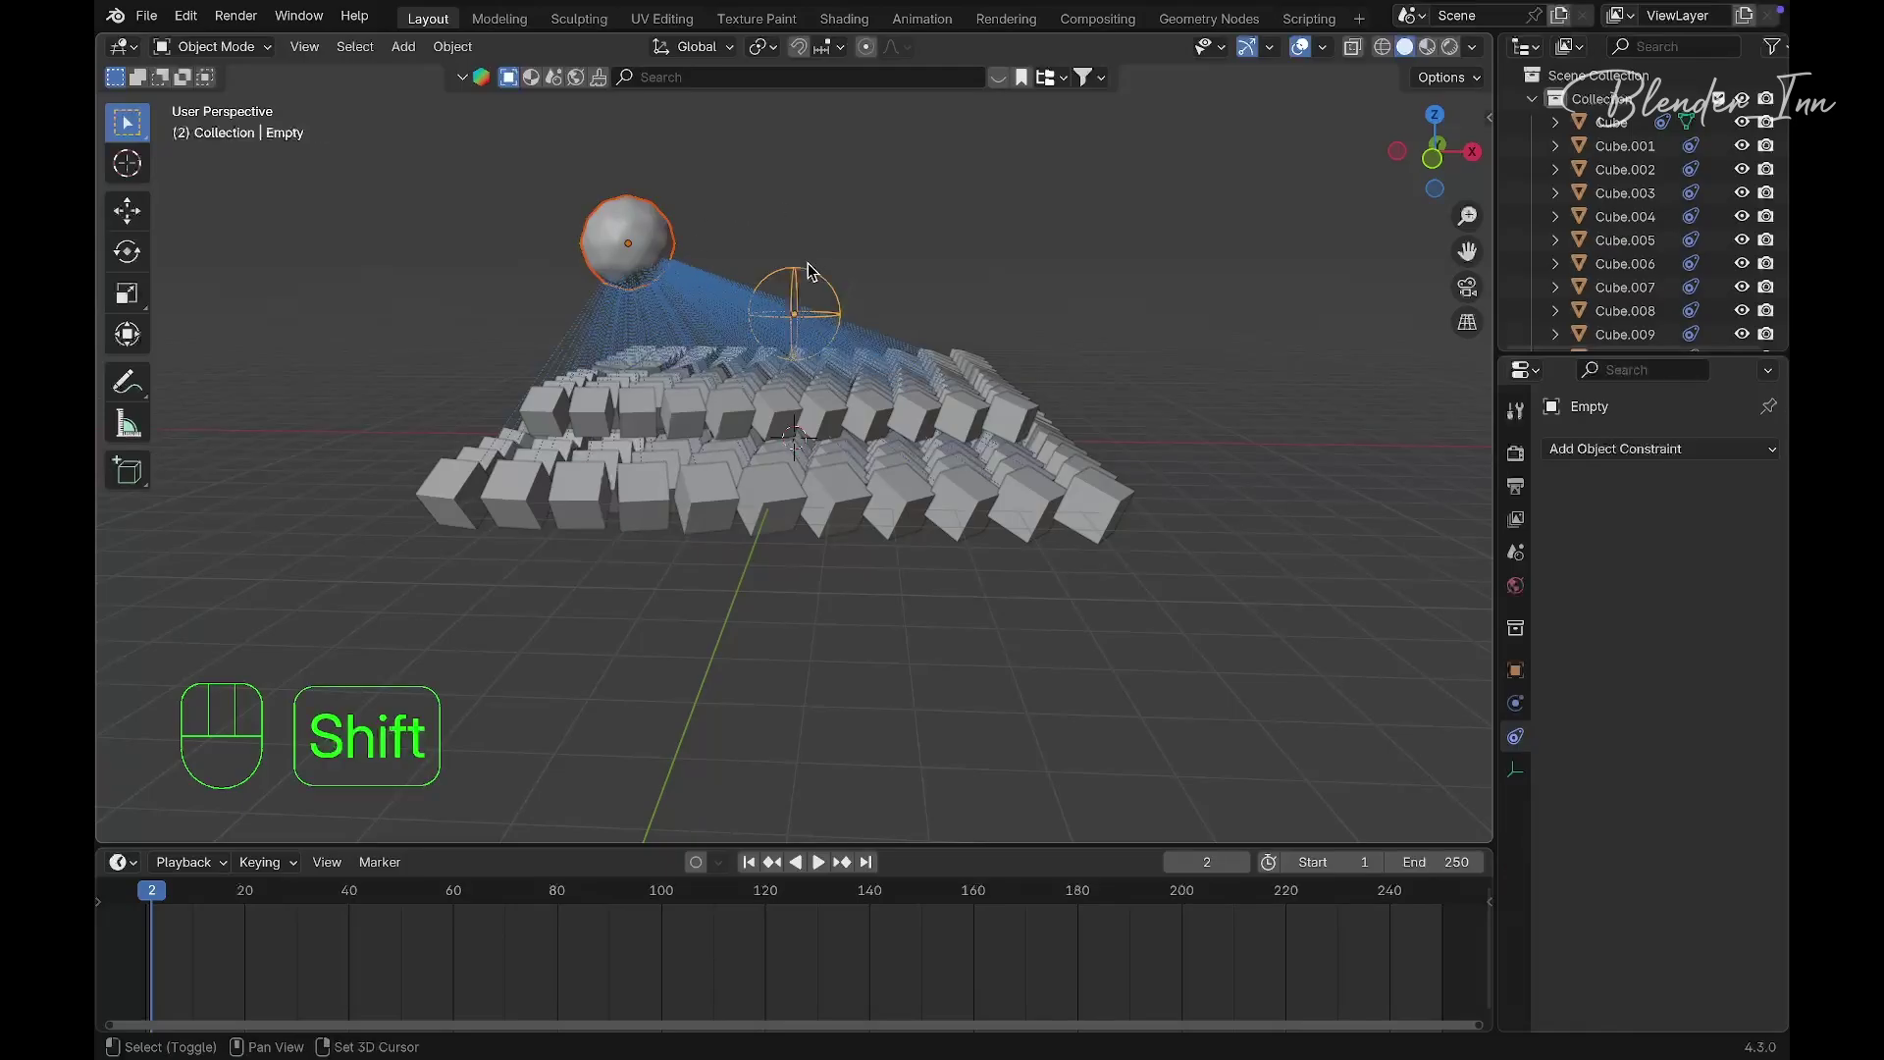
{"action": "key", "text": "ctrl"}
{"action": "key", "text": "ctrl+p"}
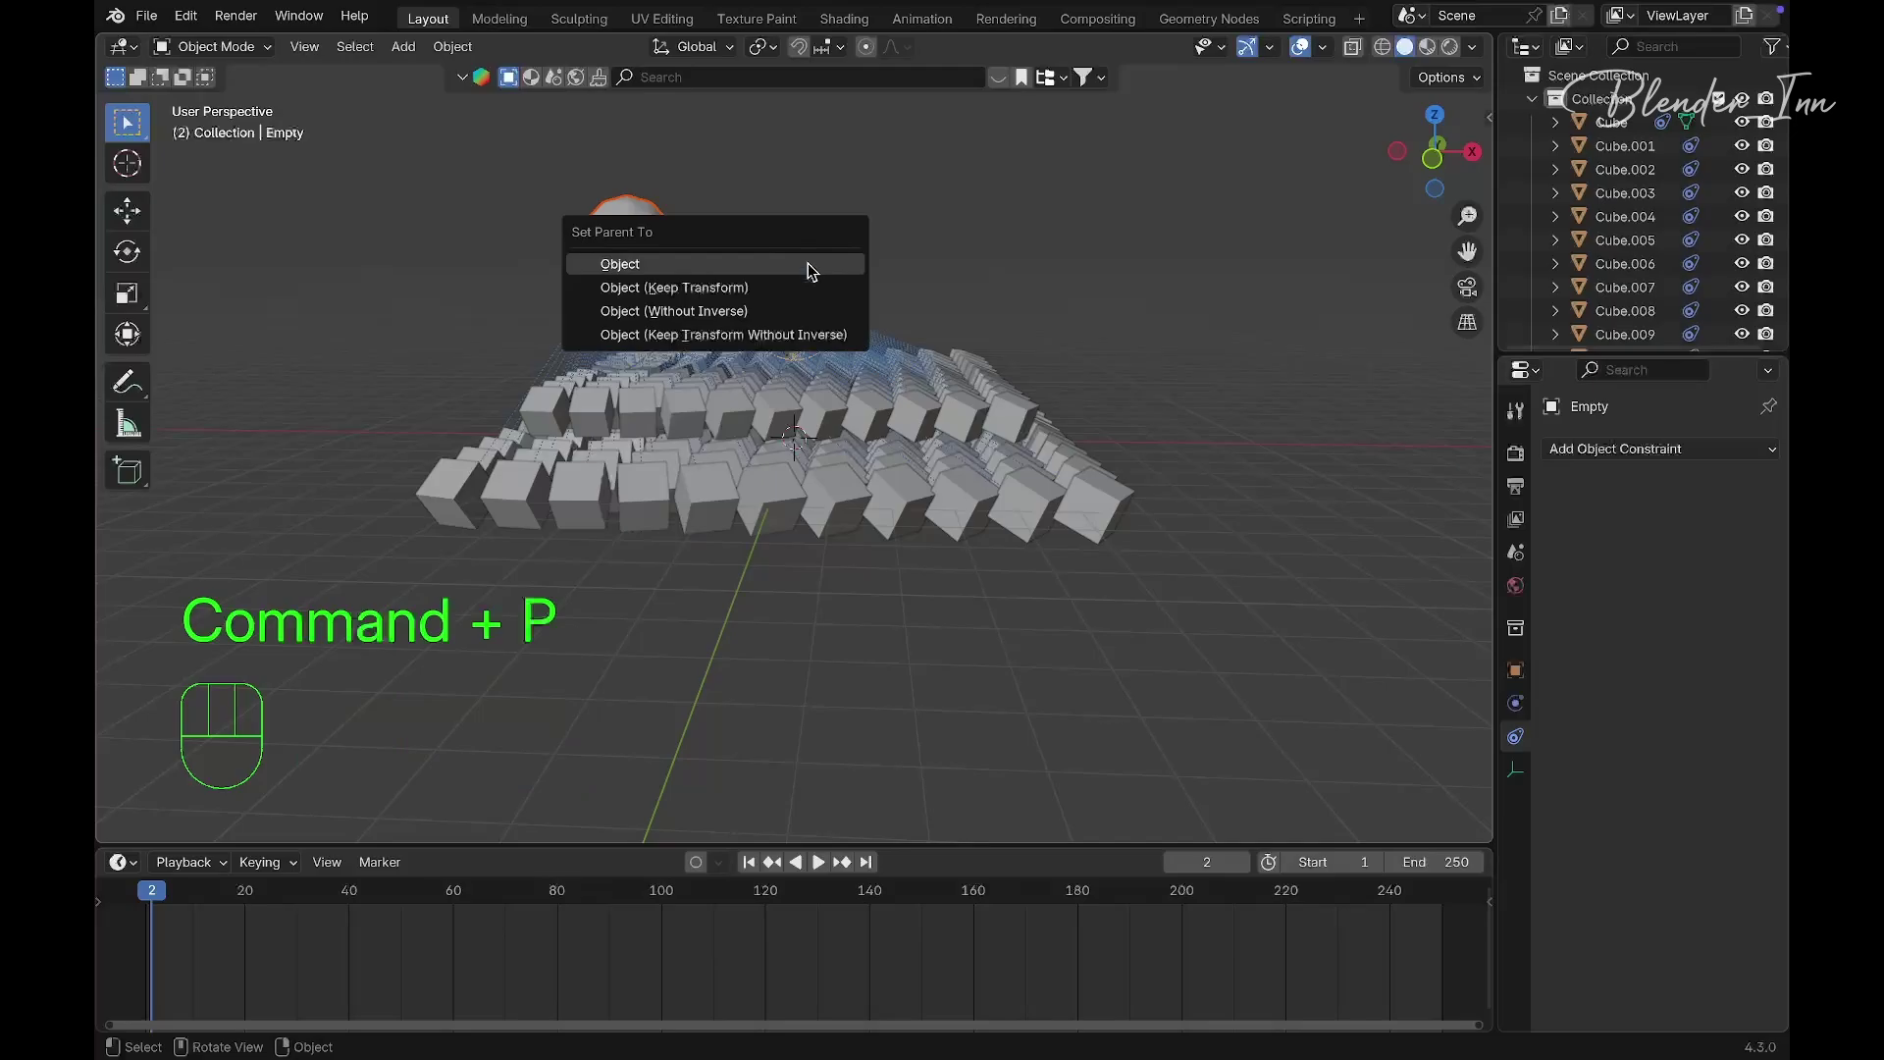
{"action": "left_click", "coordinate": [810, 272]}
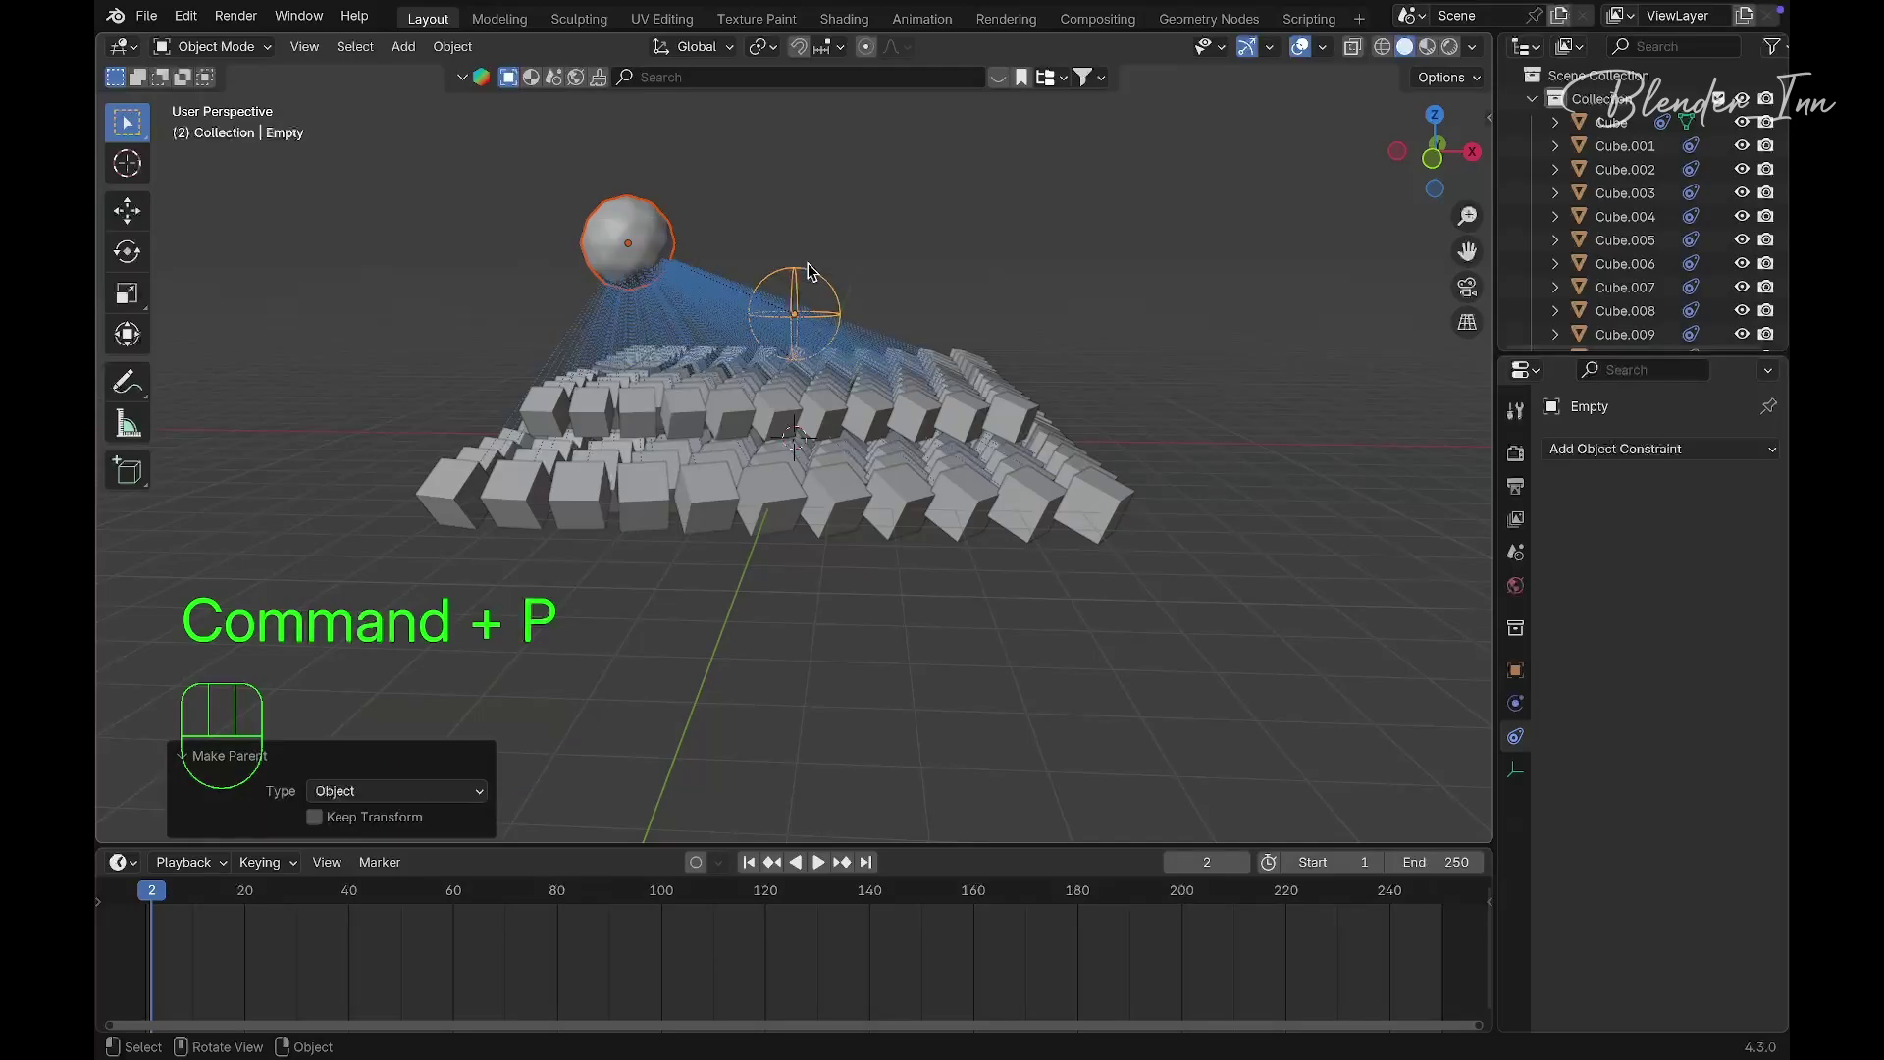
{"action": "left_click", "coordinate": [810, 272]}
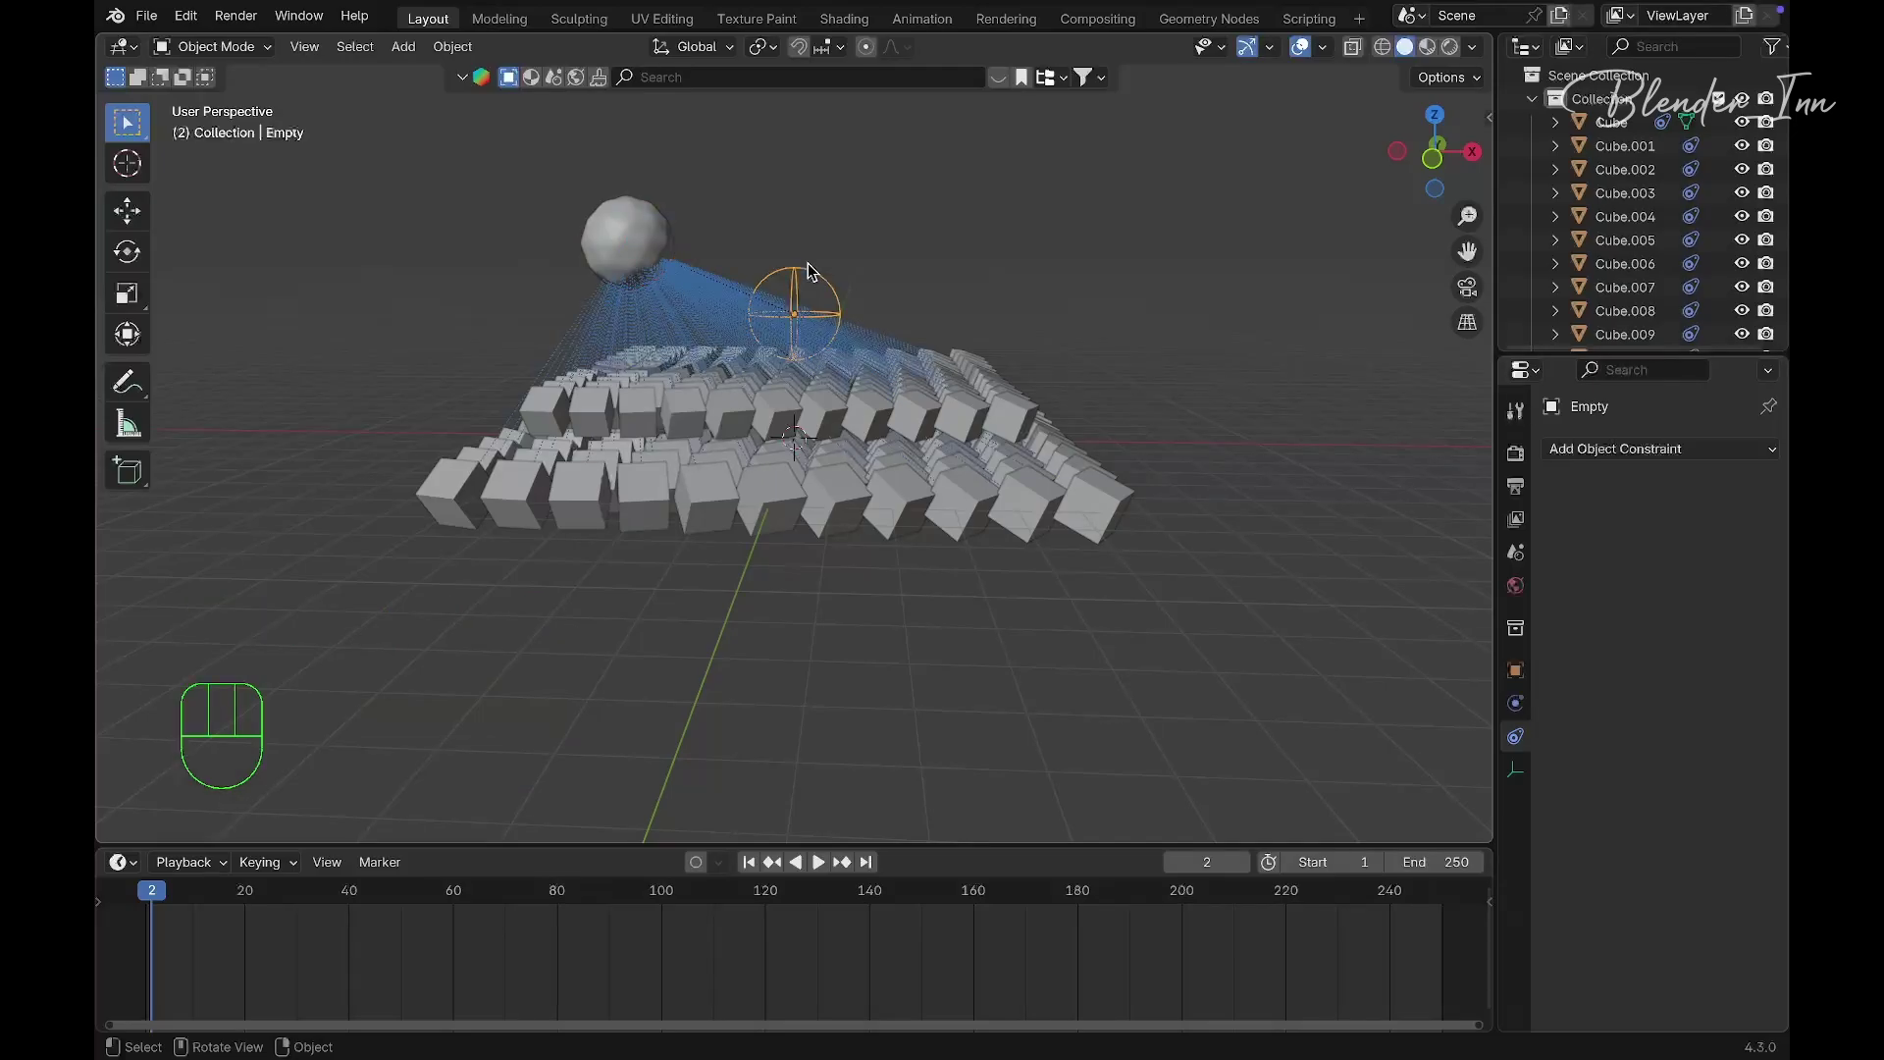
Try rotating the empty around global Z to test how the parented ico sphere follows, and cancel the rotation
{"action": "key", "text": "r"}
{"action": "key", "text": "z"}
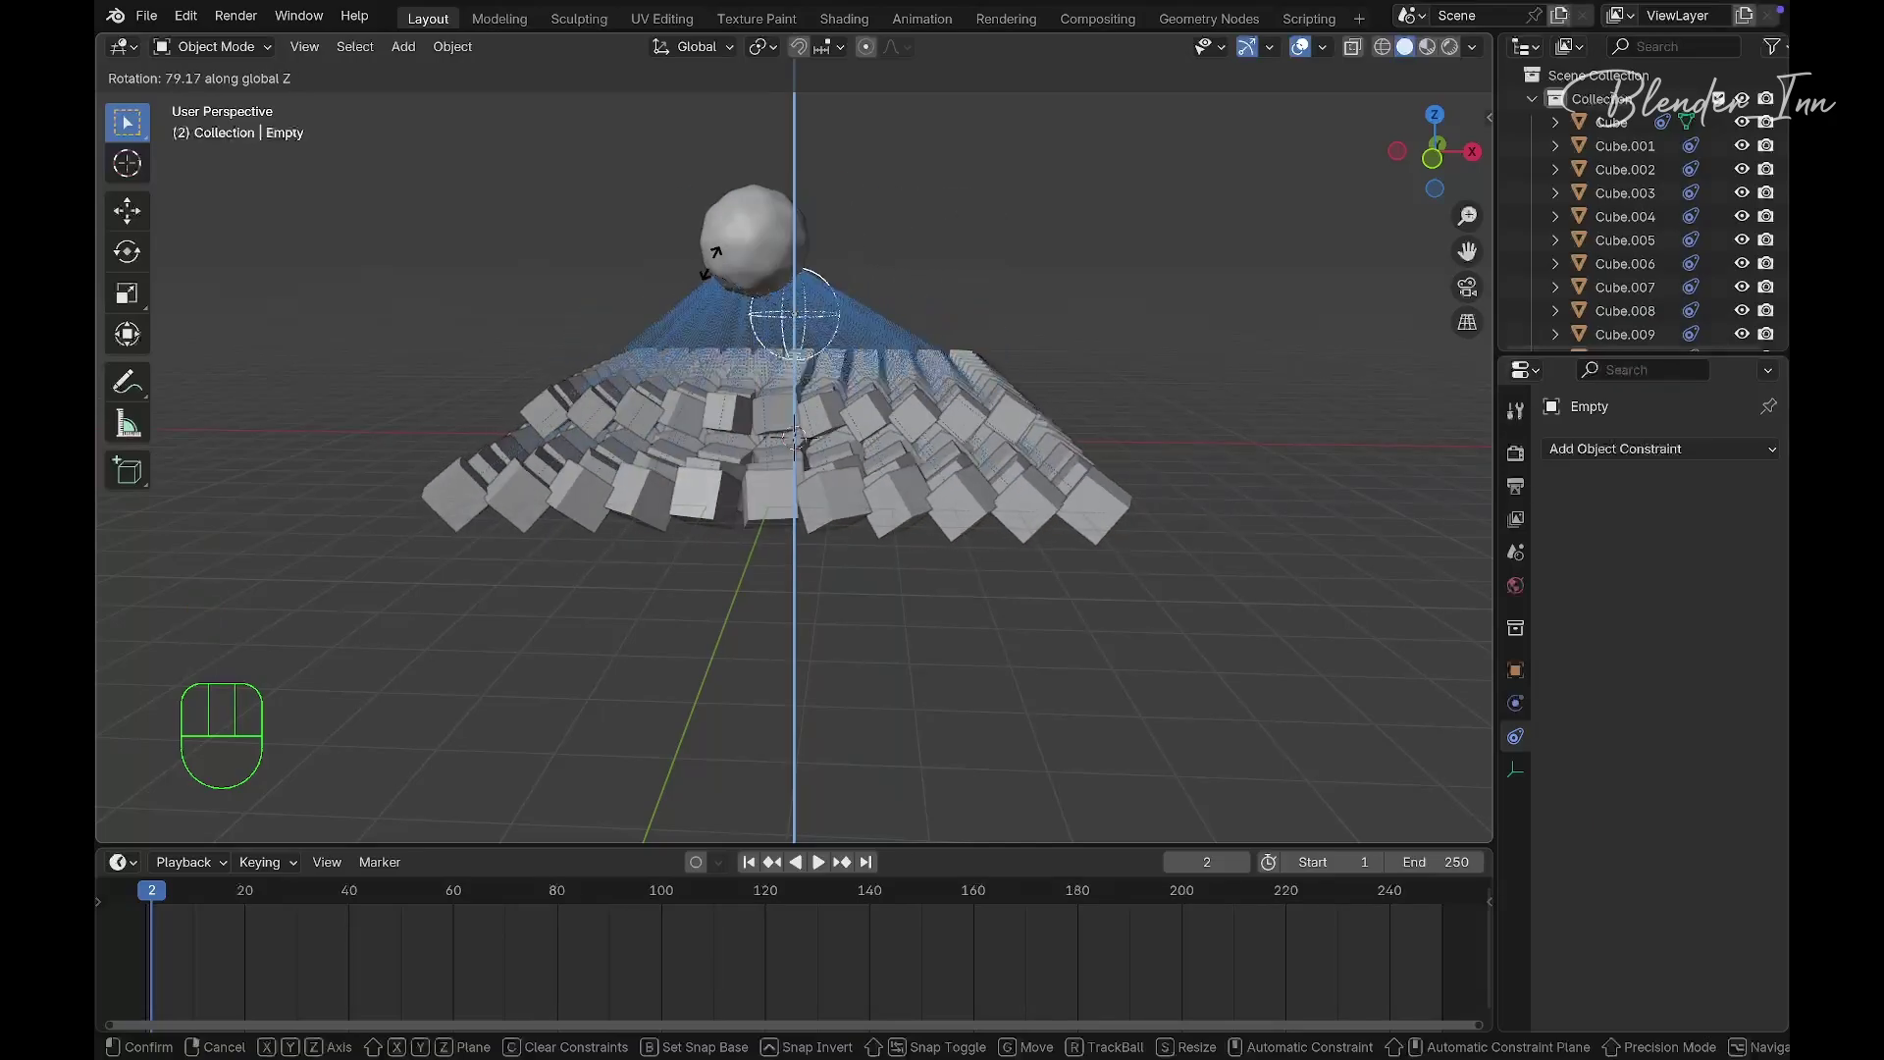
{"action": "left_click", "coordinate": [866, 240]}
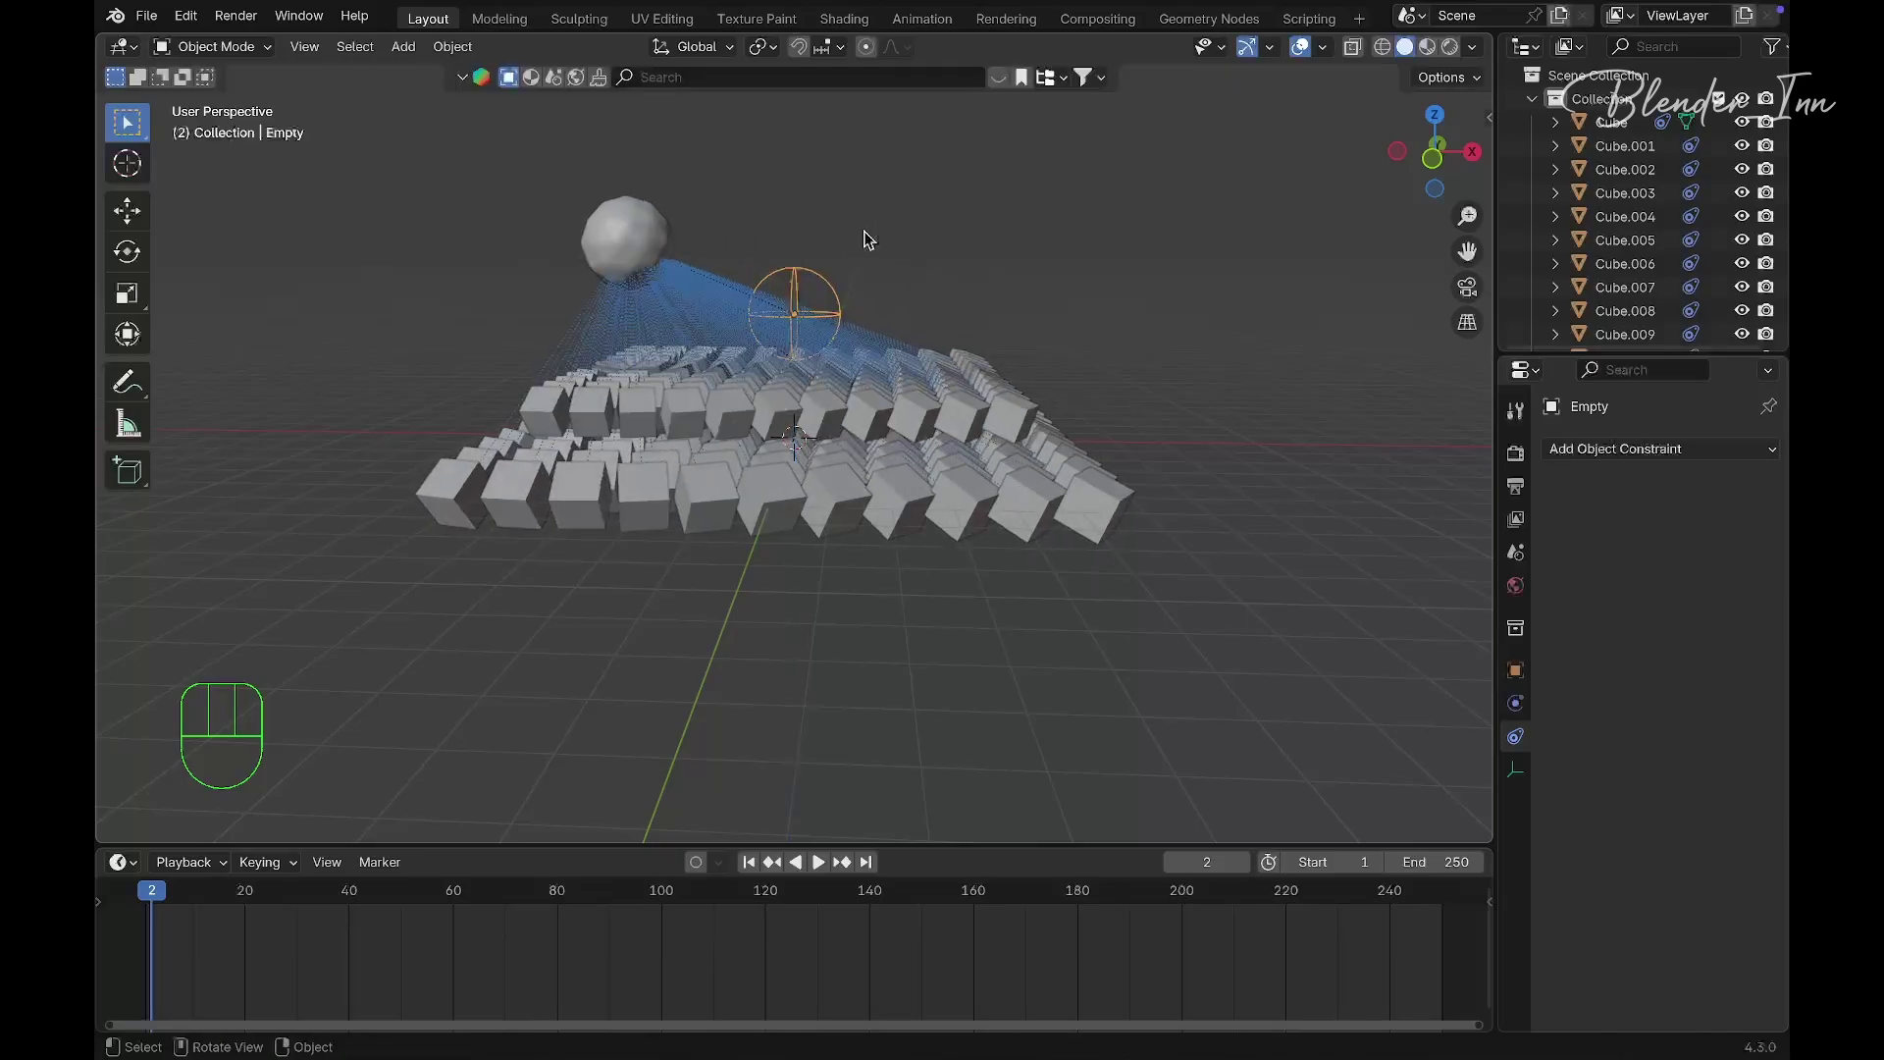
Insert a Rotation keyframe for the empty at frame 1
{"action": "key", "text": "KP_8"}
{"action": "key", "text": "KP_8"}
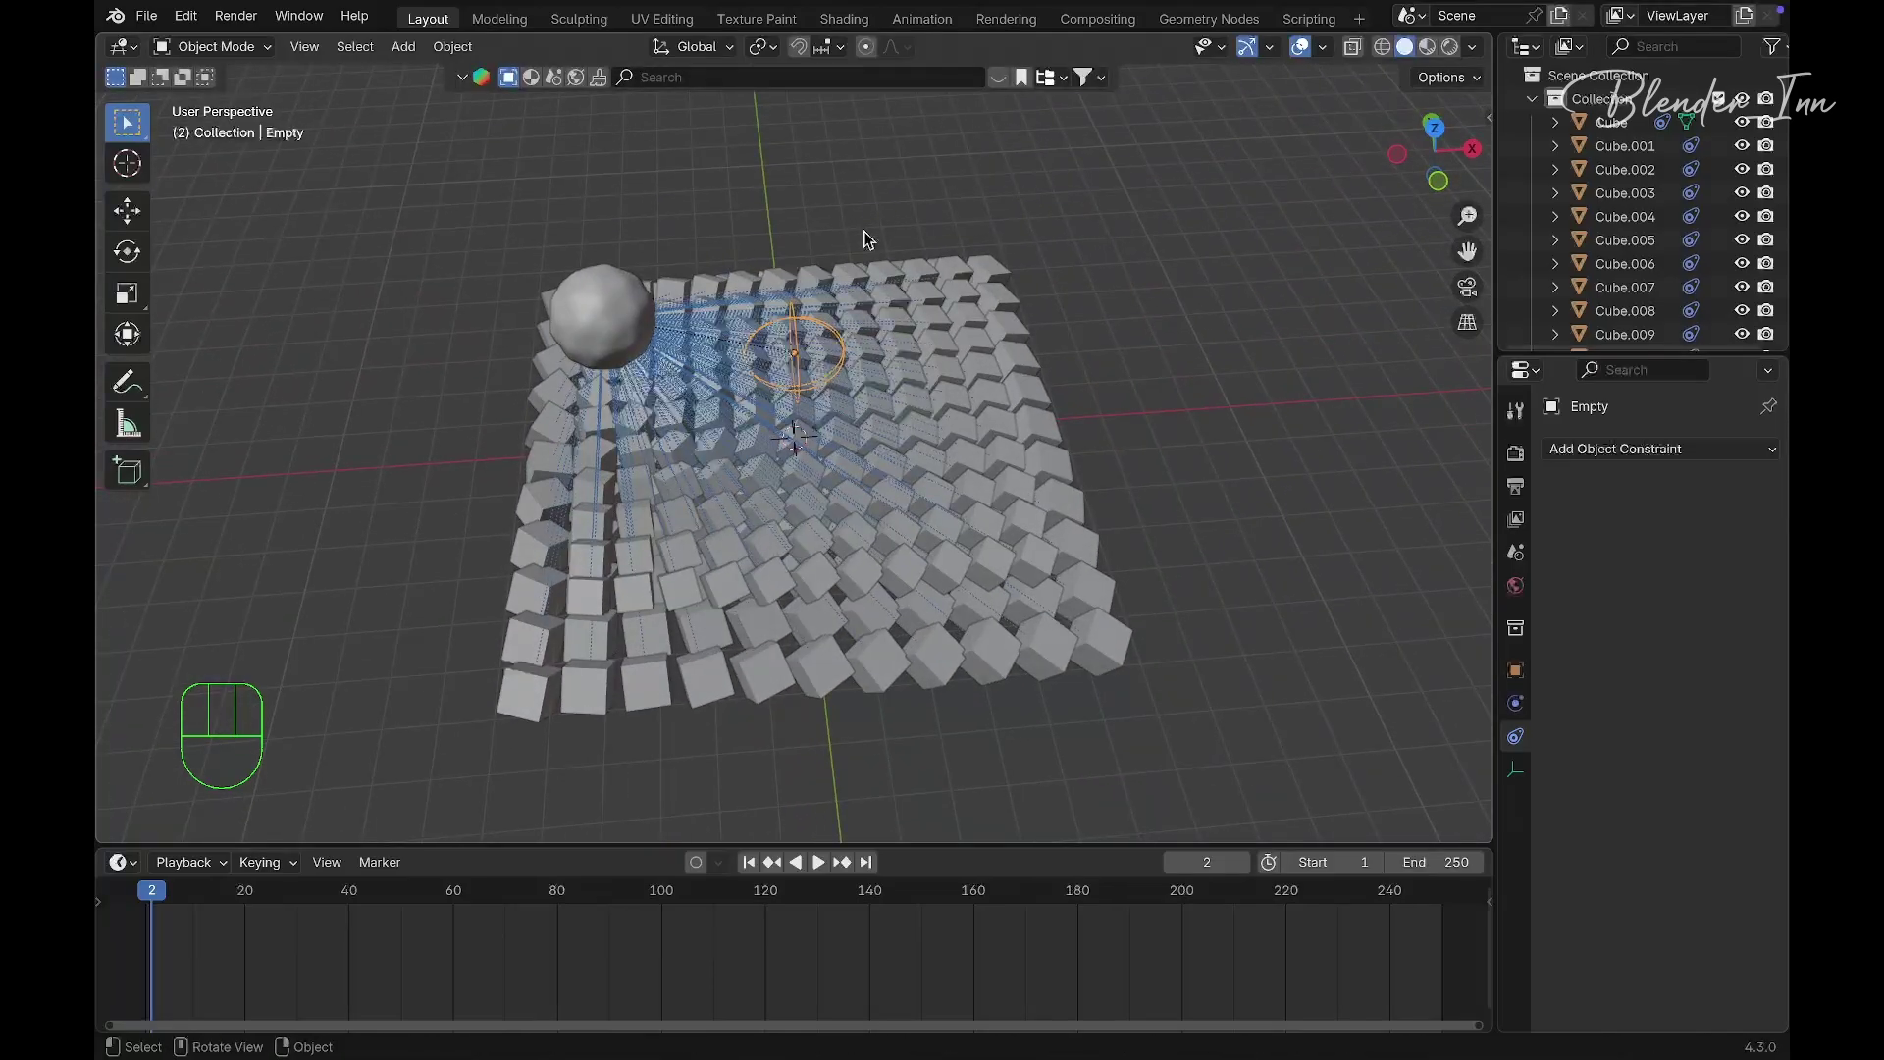
{"action": "key", "text": "Left"}
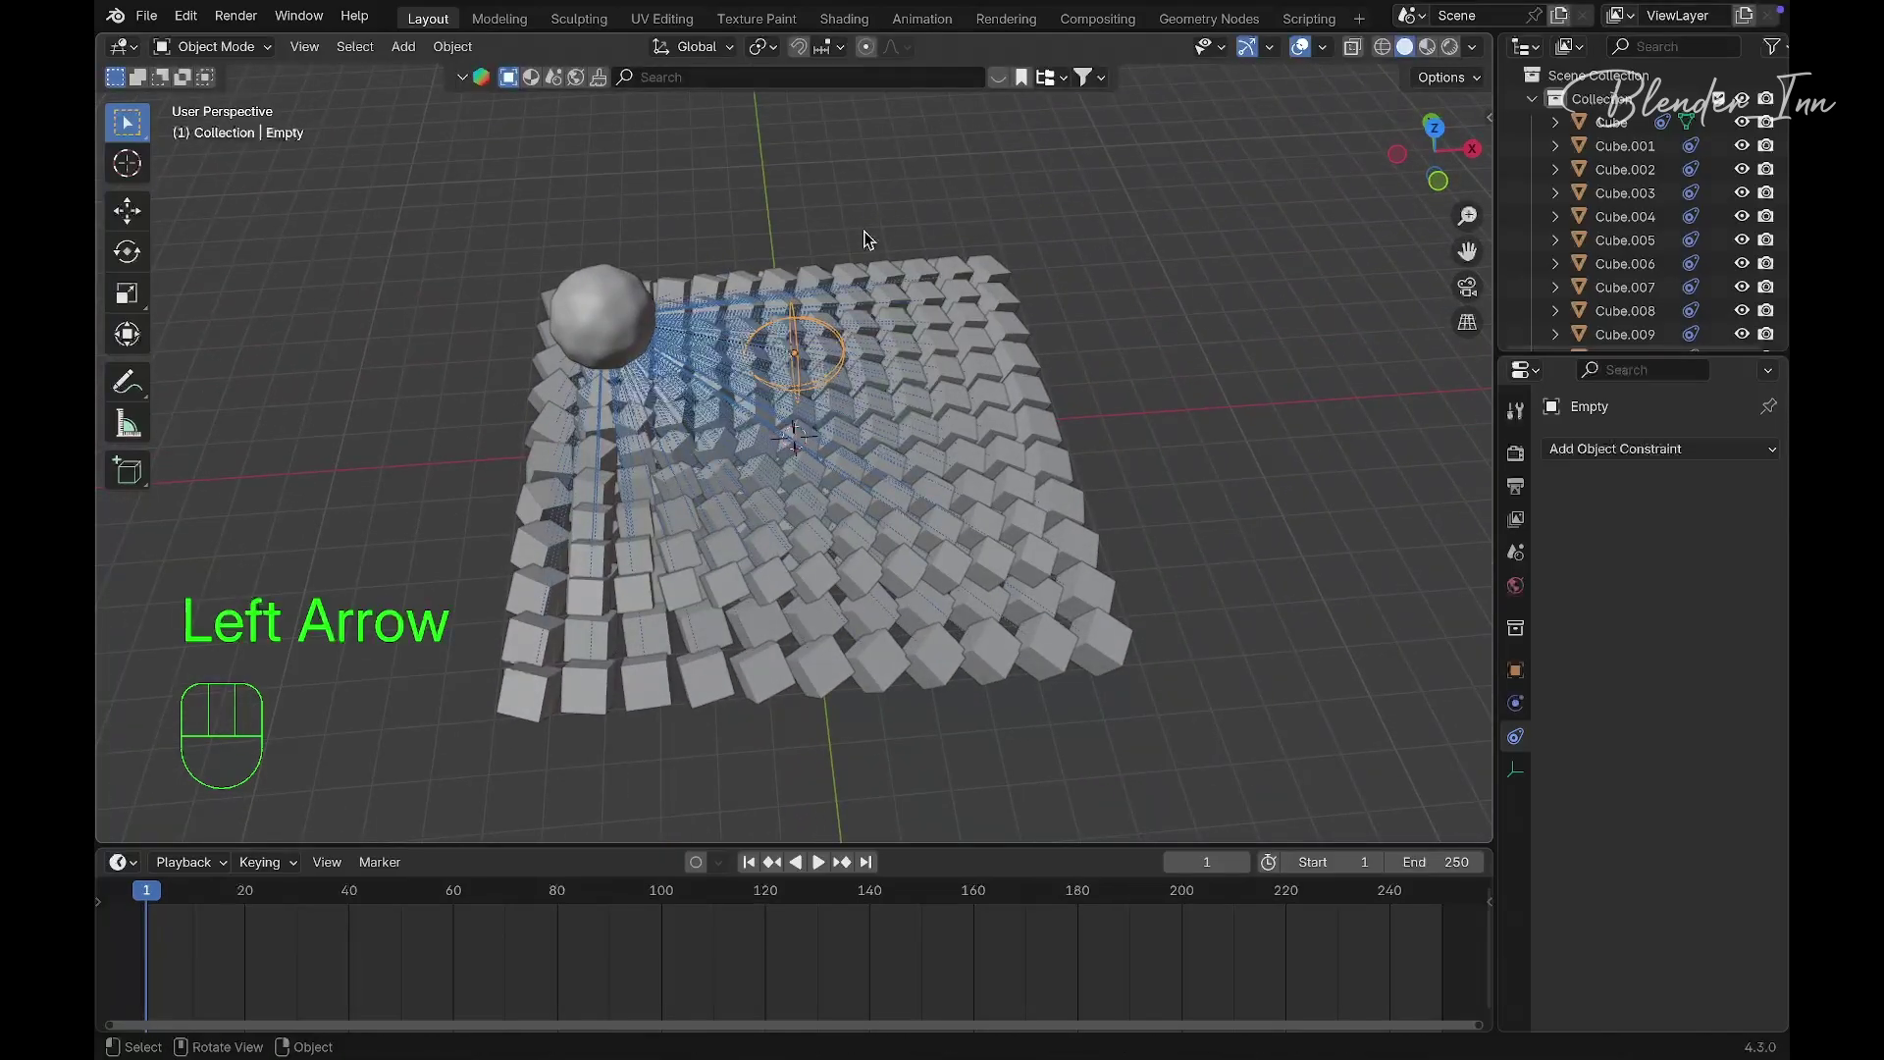
{"action": "key", "text": "k"}
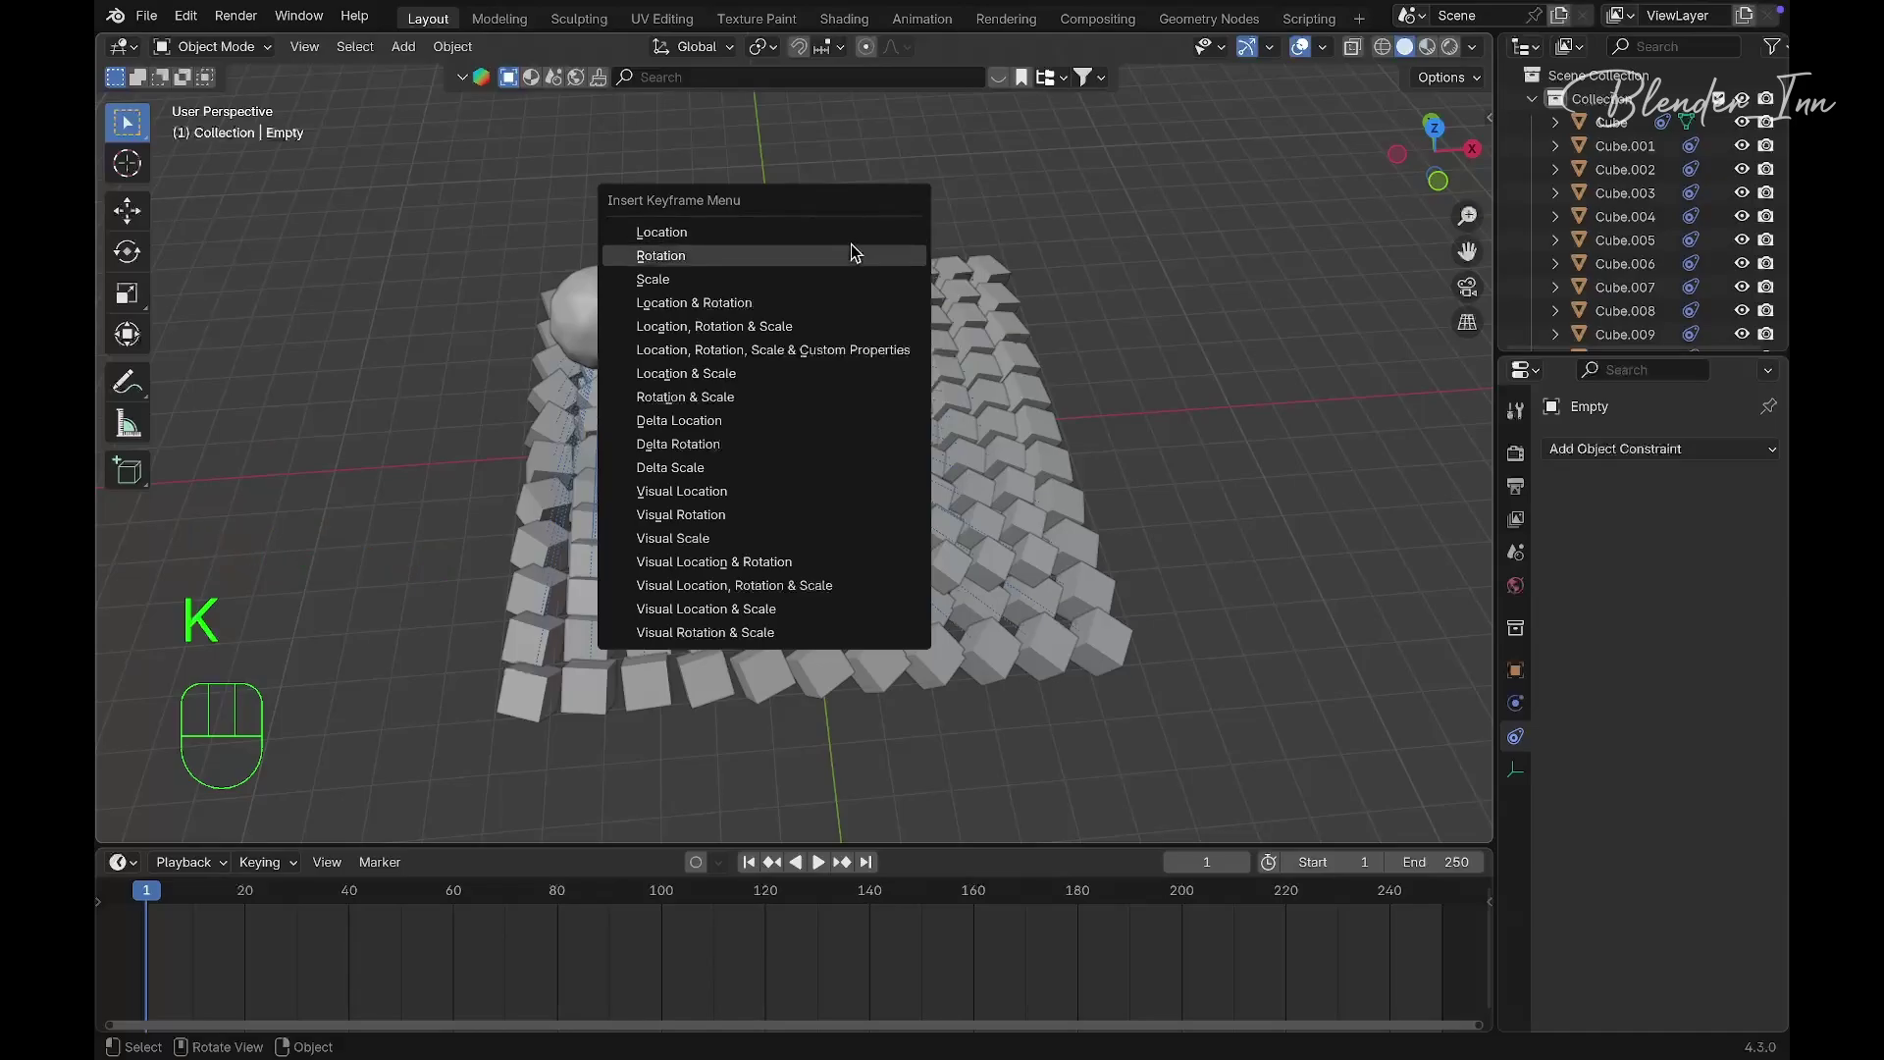
{"action": "left_click", "coordinate": [851, 251]}
At frame 200, rotate the empty 360° around global Z and insert a Location & Rotation keyframe
{"action": "middle_click_drag", "start_coordinate": [851, 251], "coordinate": [1024, 624]}
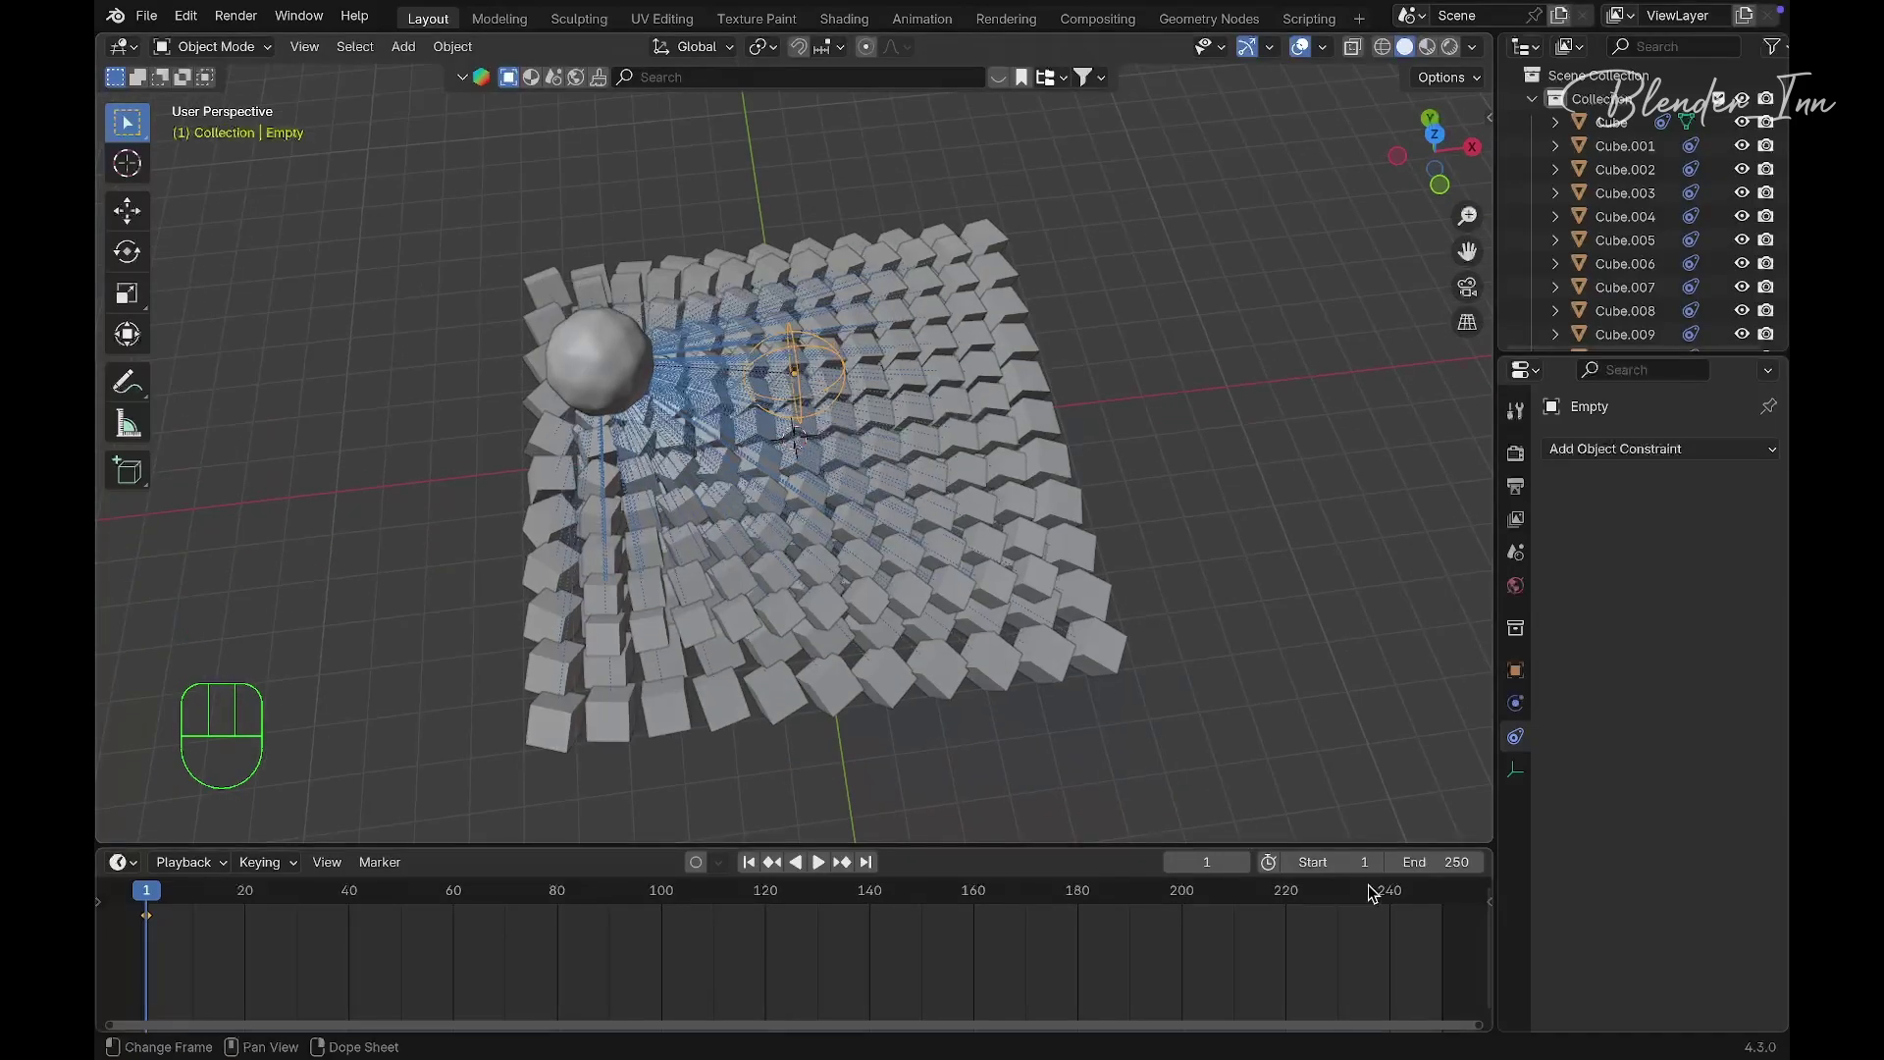
{"action": "left_click", "coordinate": [1182, 897]}
{"action": "type", "text": "r"}
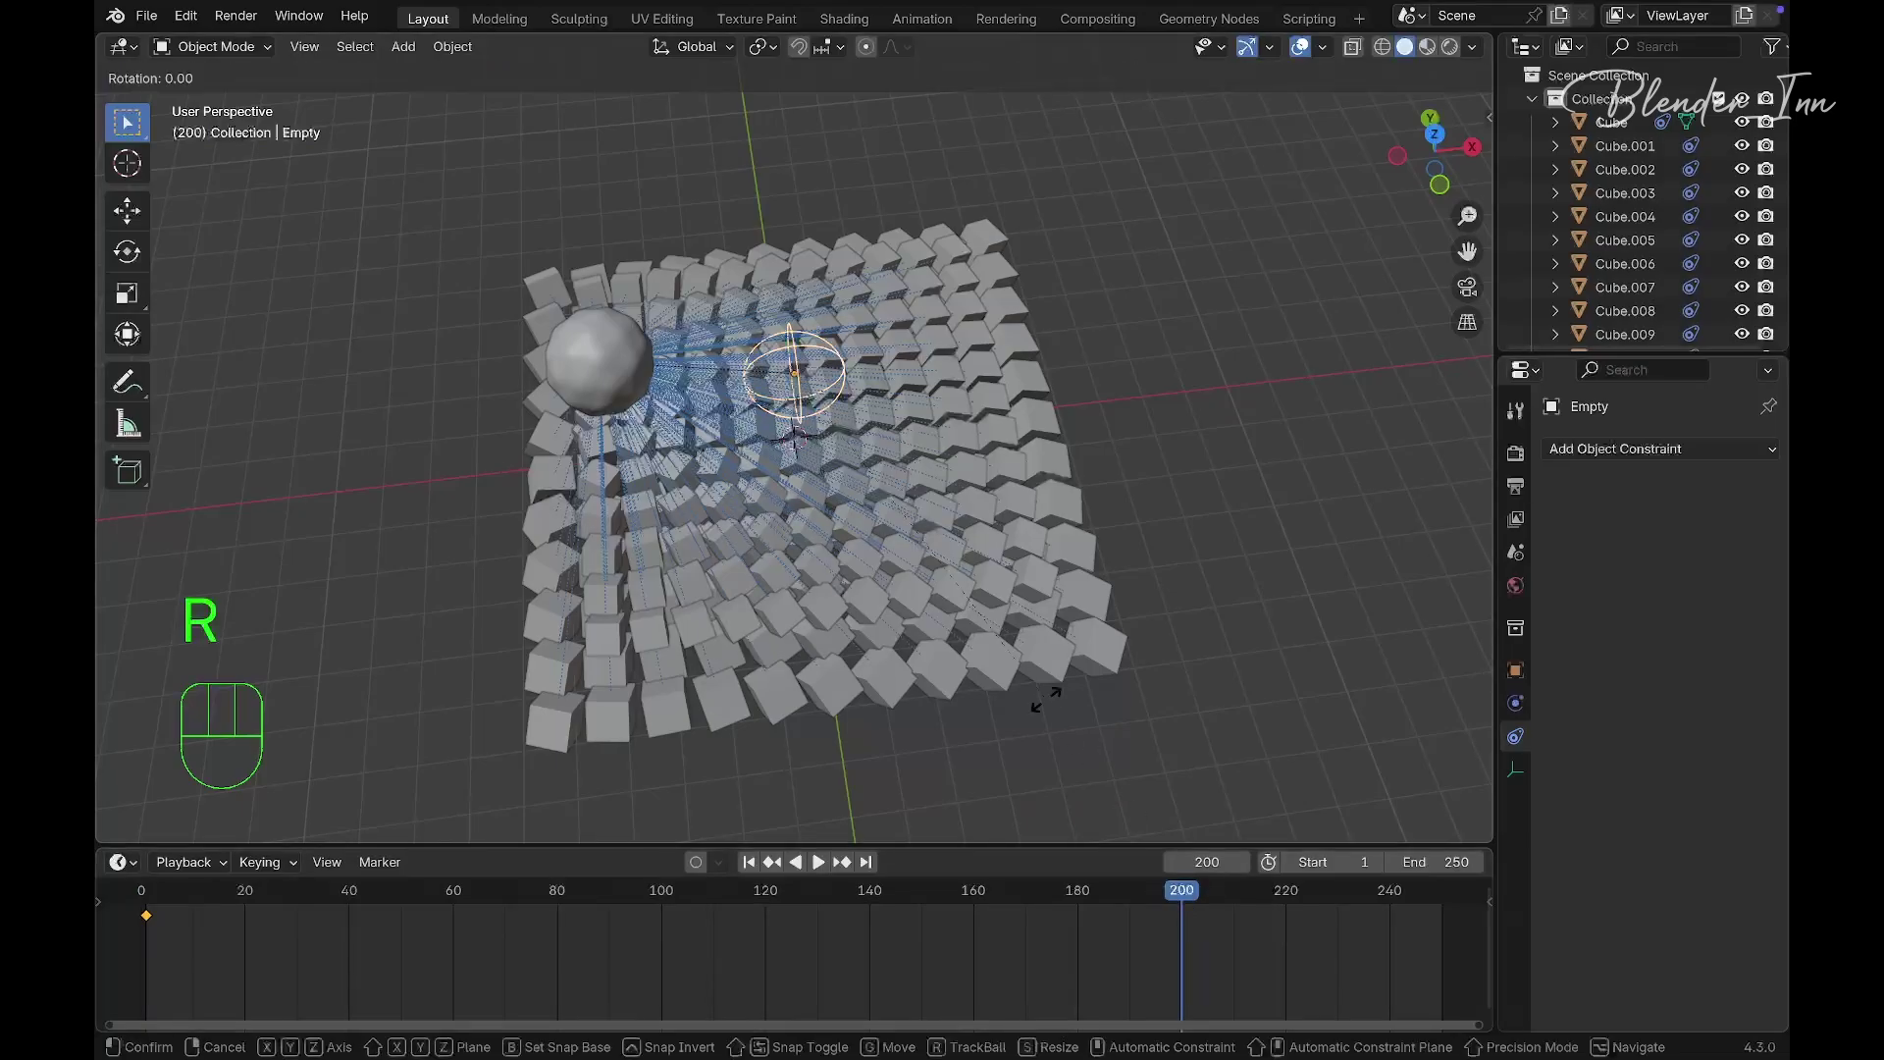
{"action": "type", "text": "z"}
{"action": "type", "text": "360"}
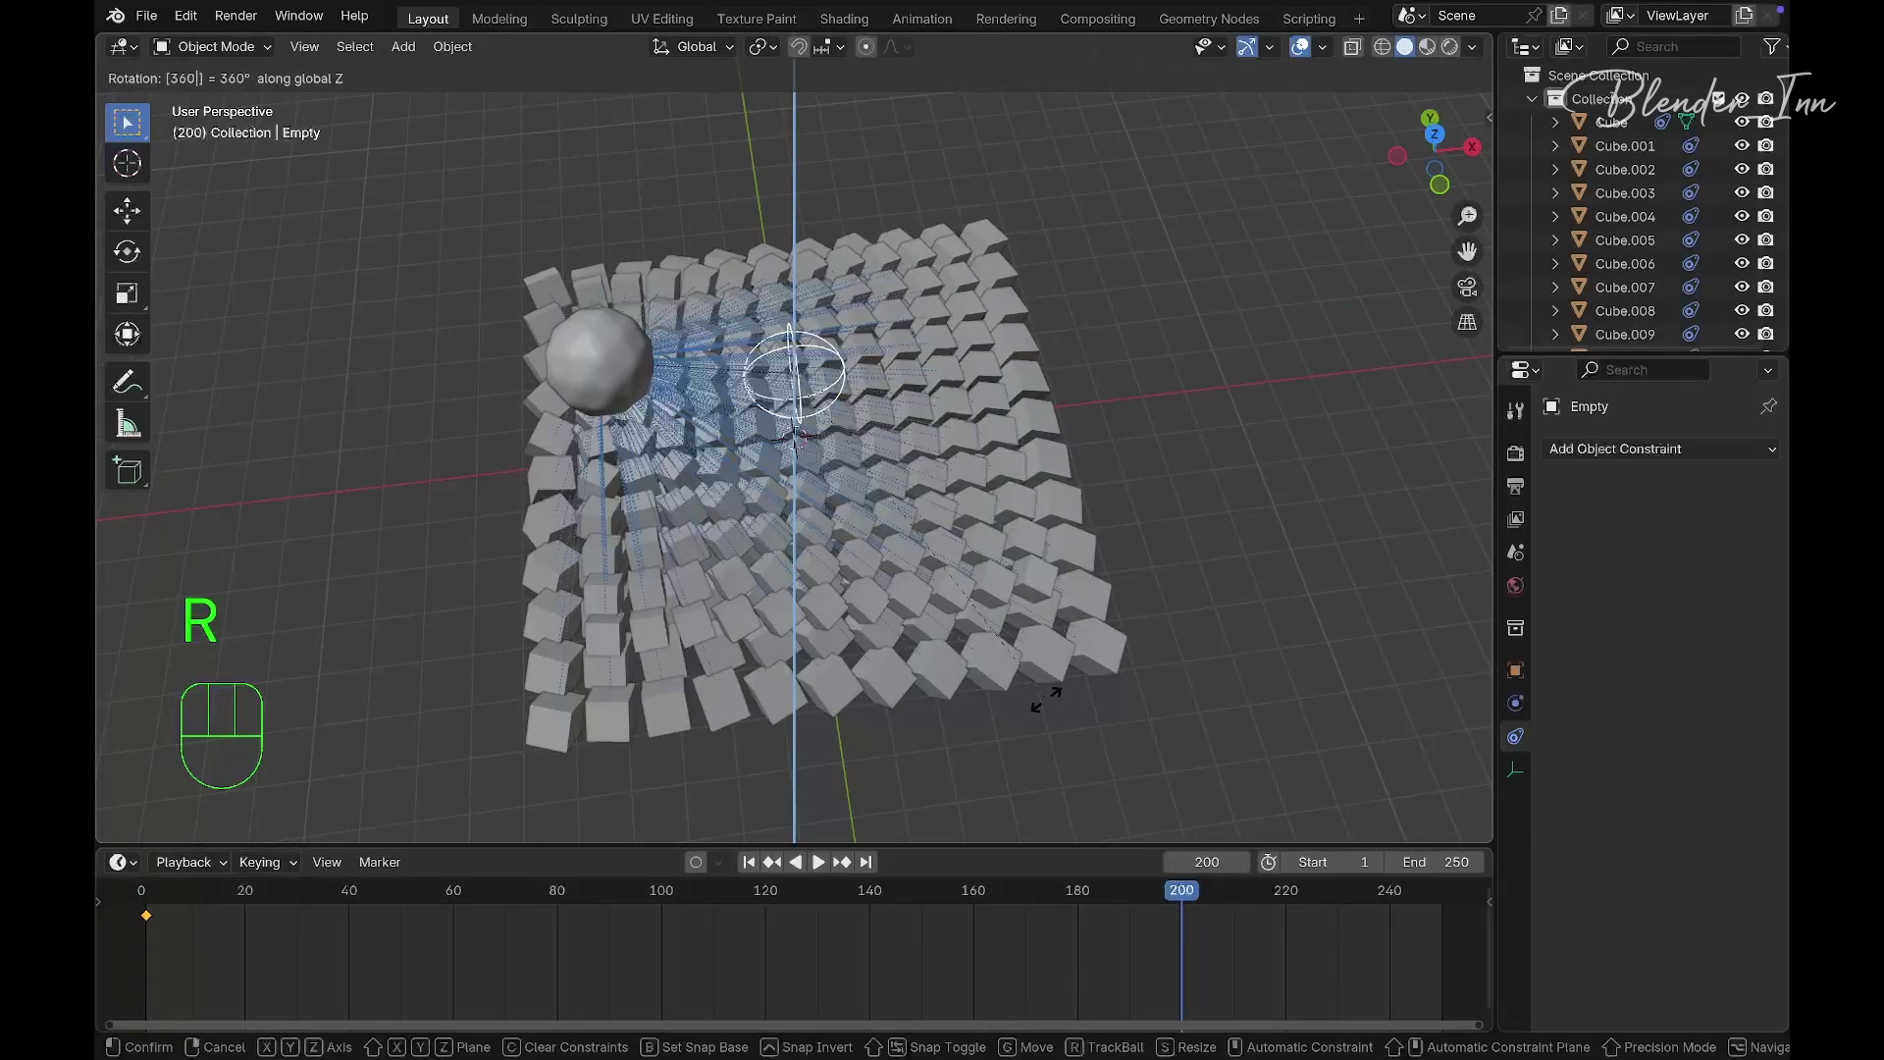
{"action": "key", "text": "Return"}
{"action": "key", "text": "k"}
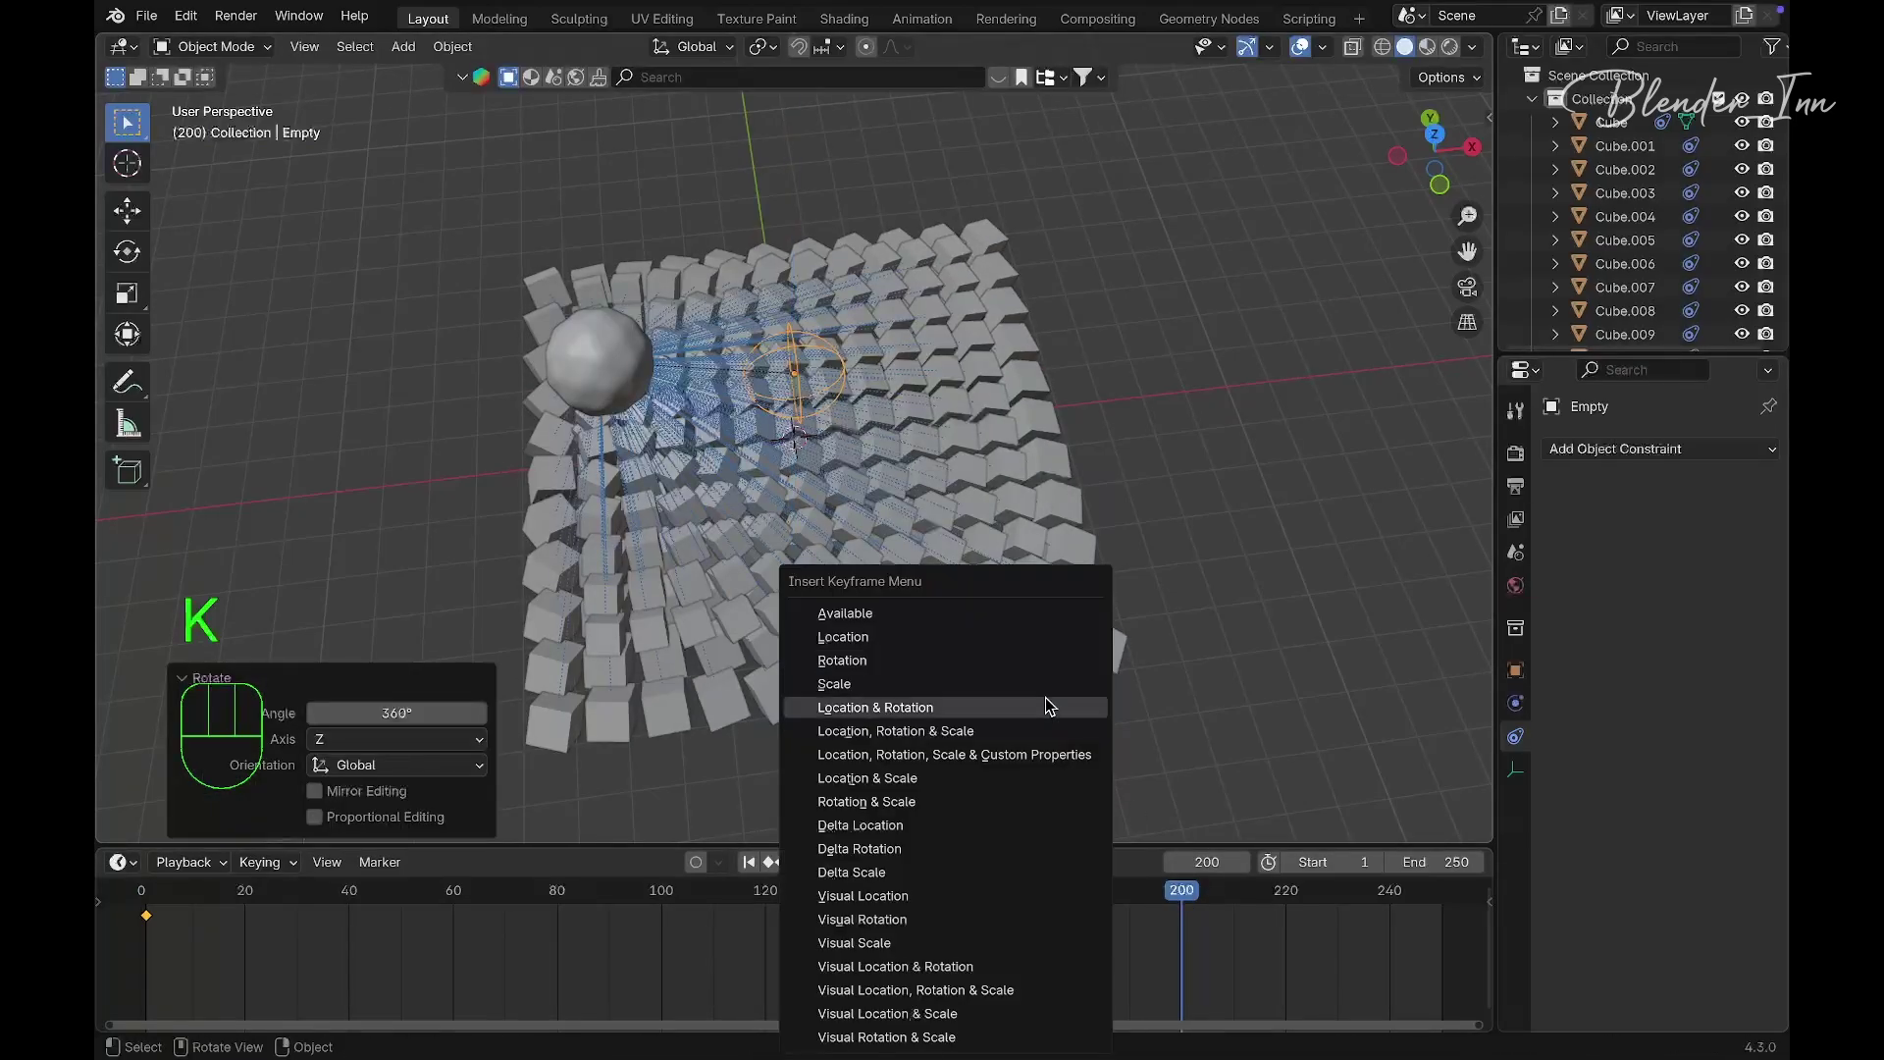
{"action": "key", "text": "Return"}
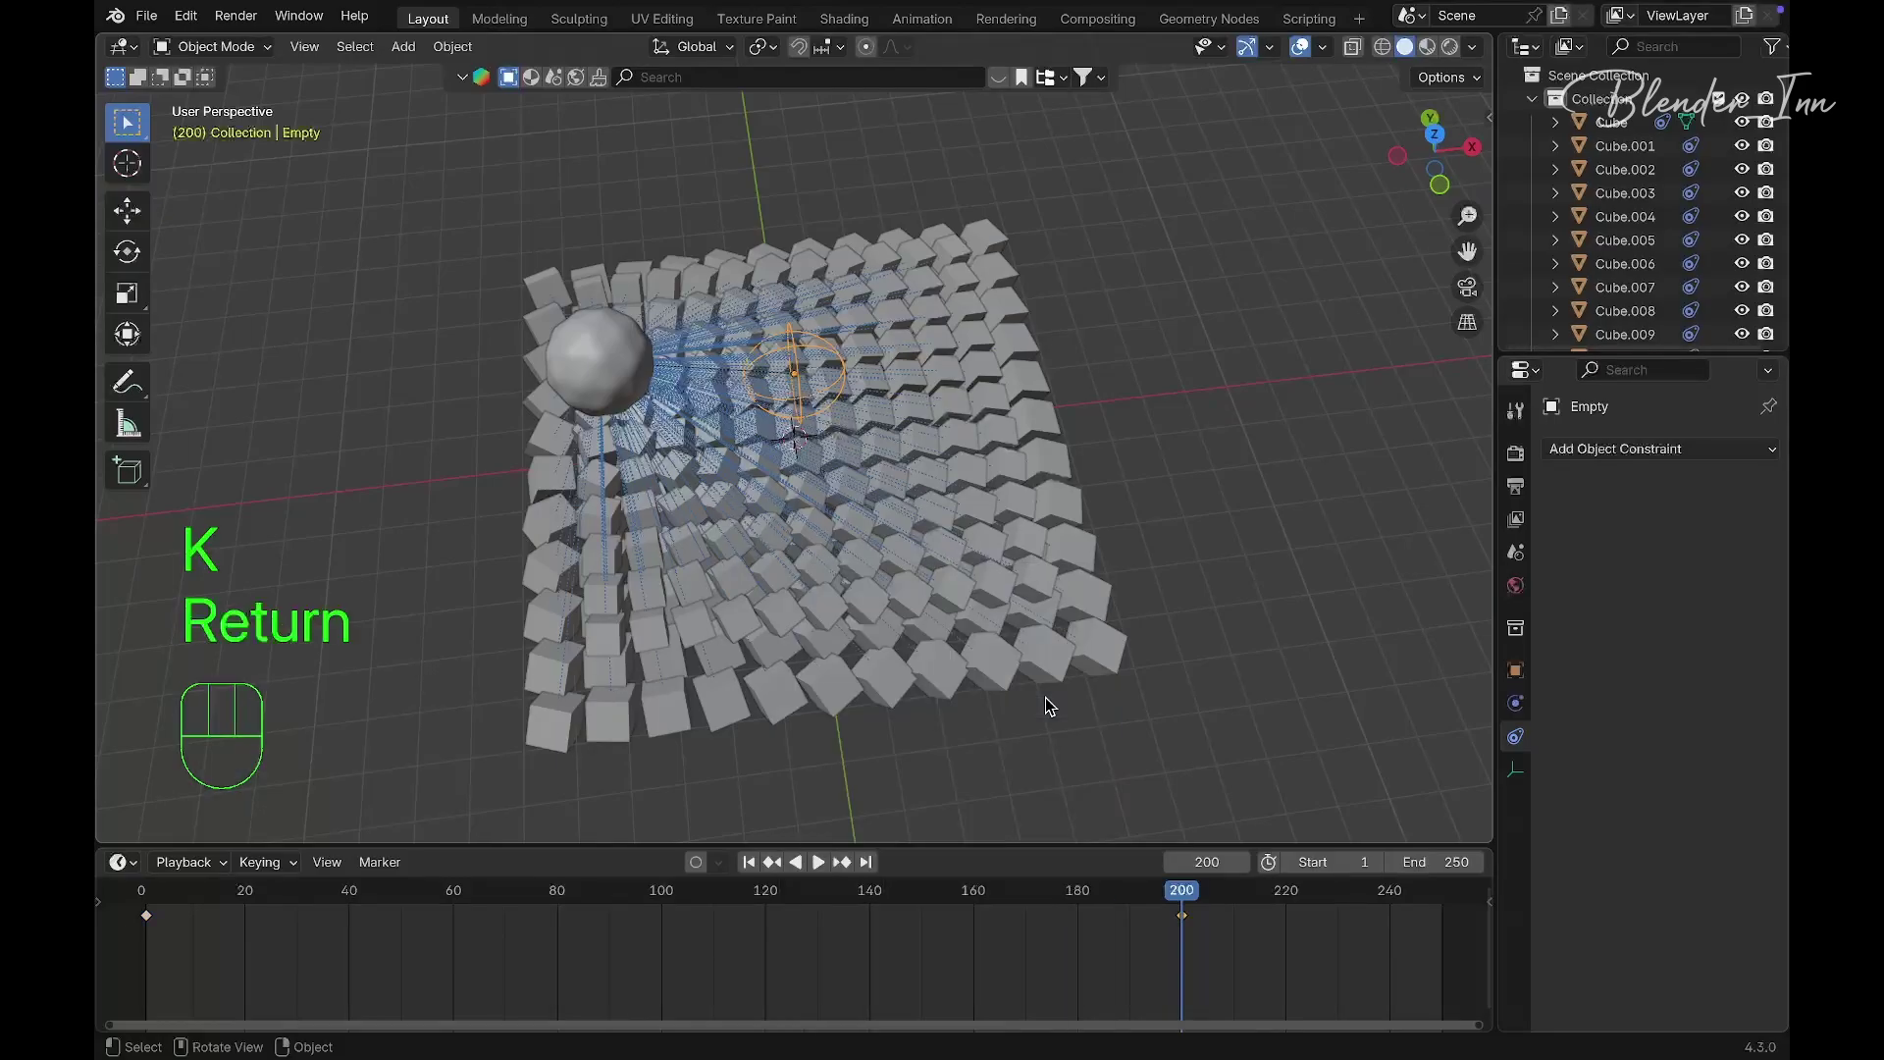
Set the animation's end frame to 200 and play back the empty's rotation
{"action": "left_click", "coordinate": [1462, 861]}
{"action": "type", "text": "200"}
{"action": "key", "text": "Return"}
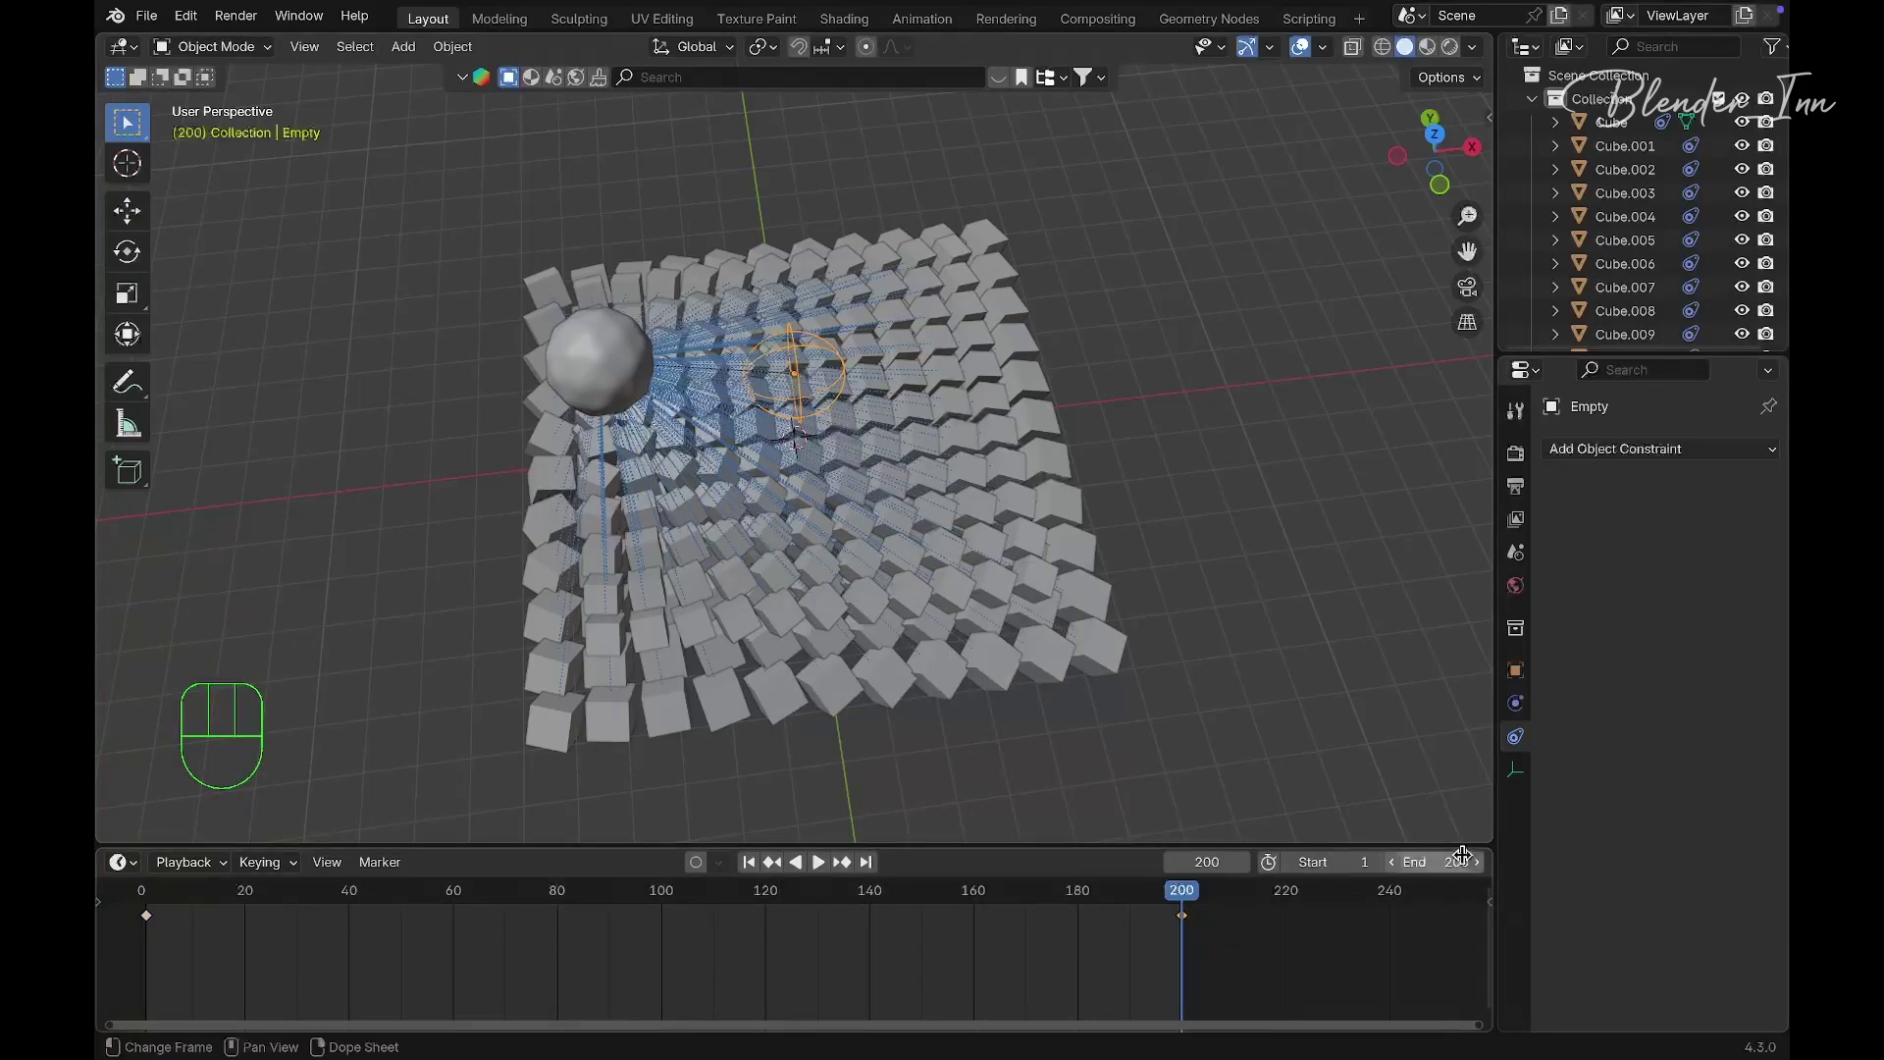
{"action": "key", "text": "space"}
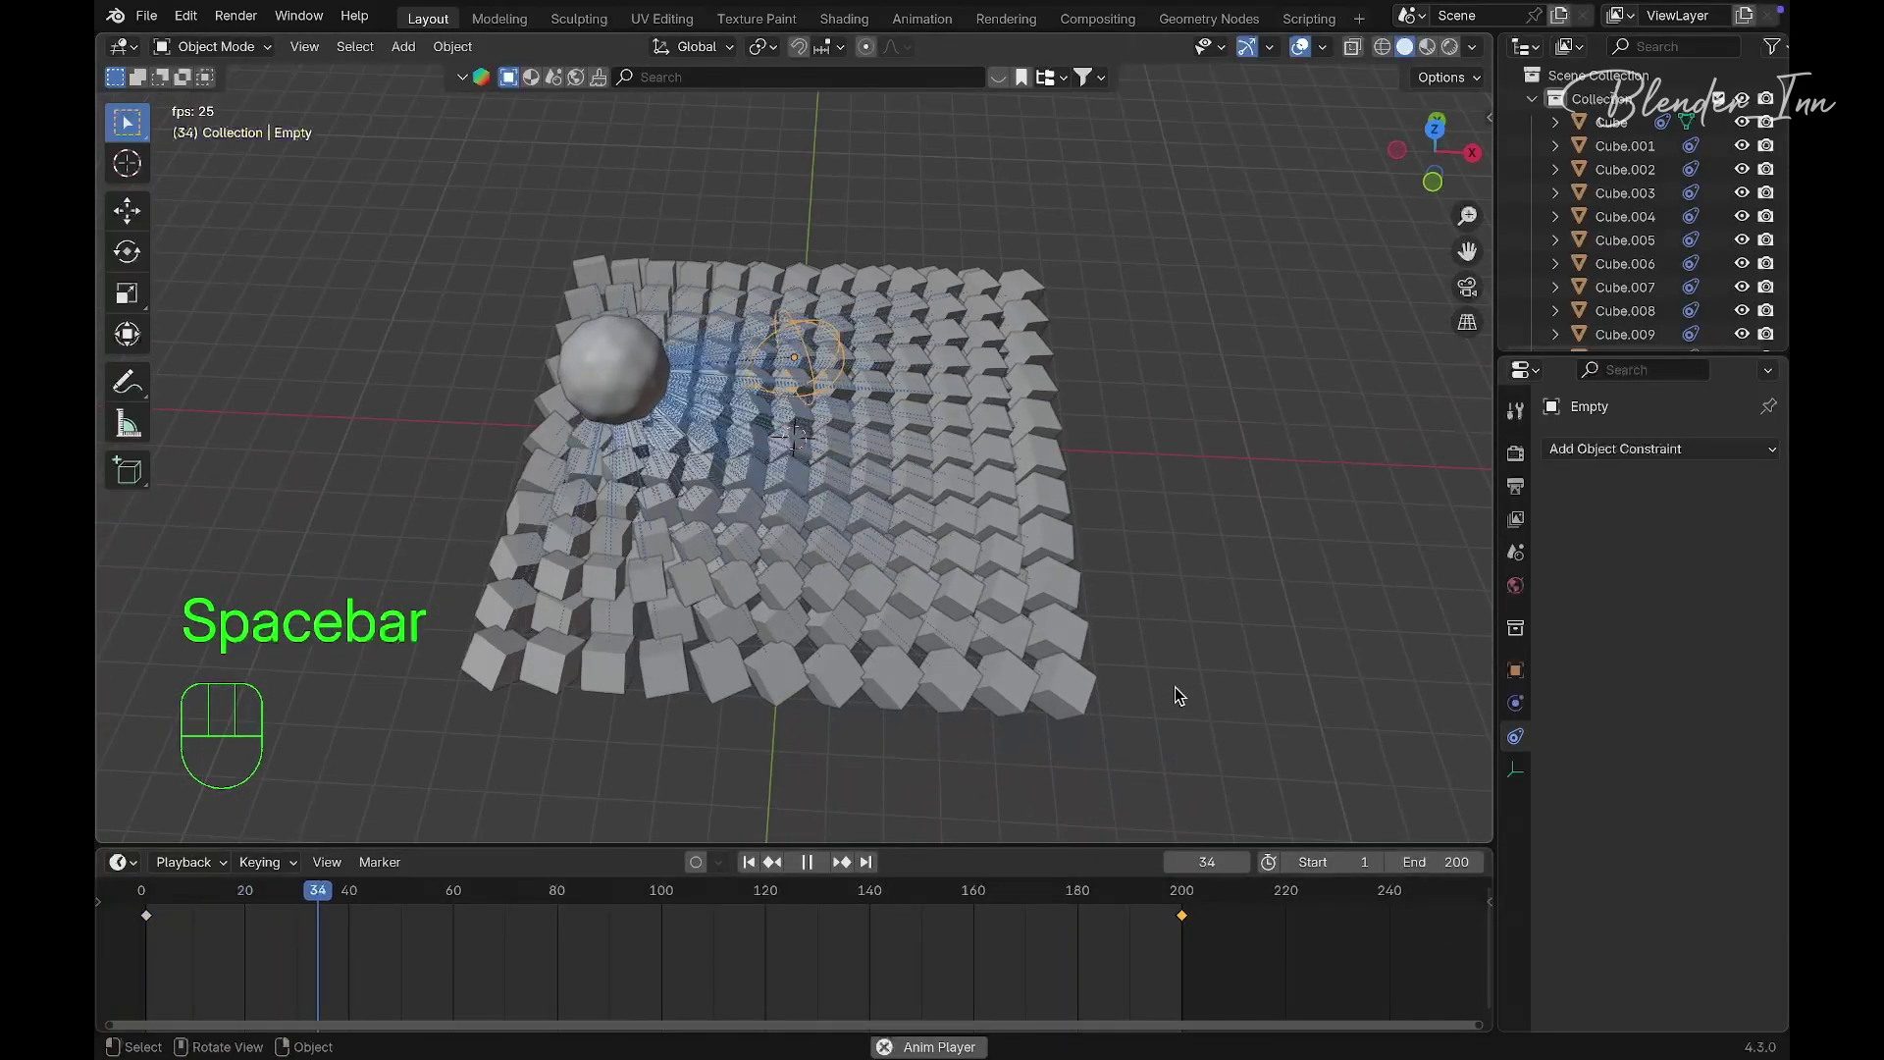
{"action": "key", "text": "space"}
Set the handle type of all the empty's keyframes to Vector
{"action": "key", "text": "a"}
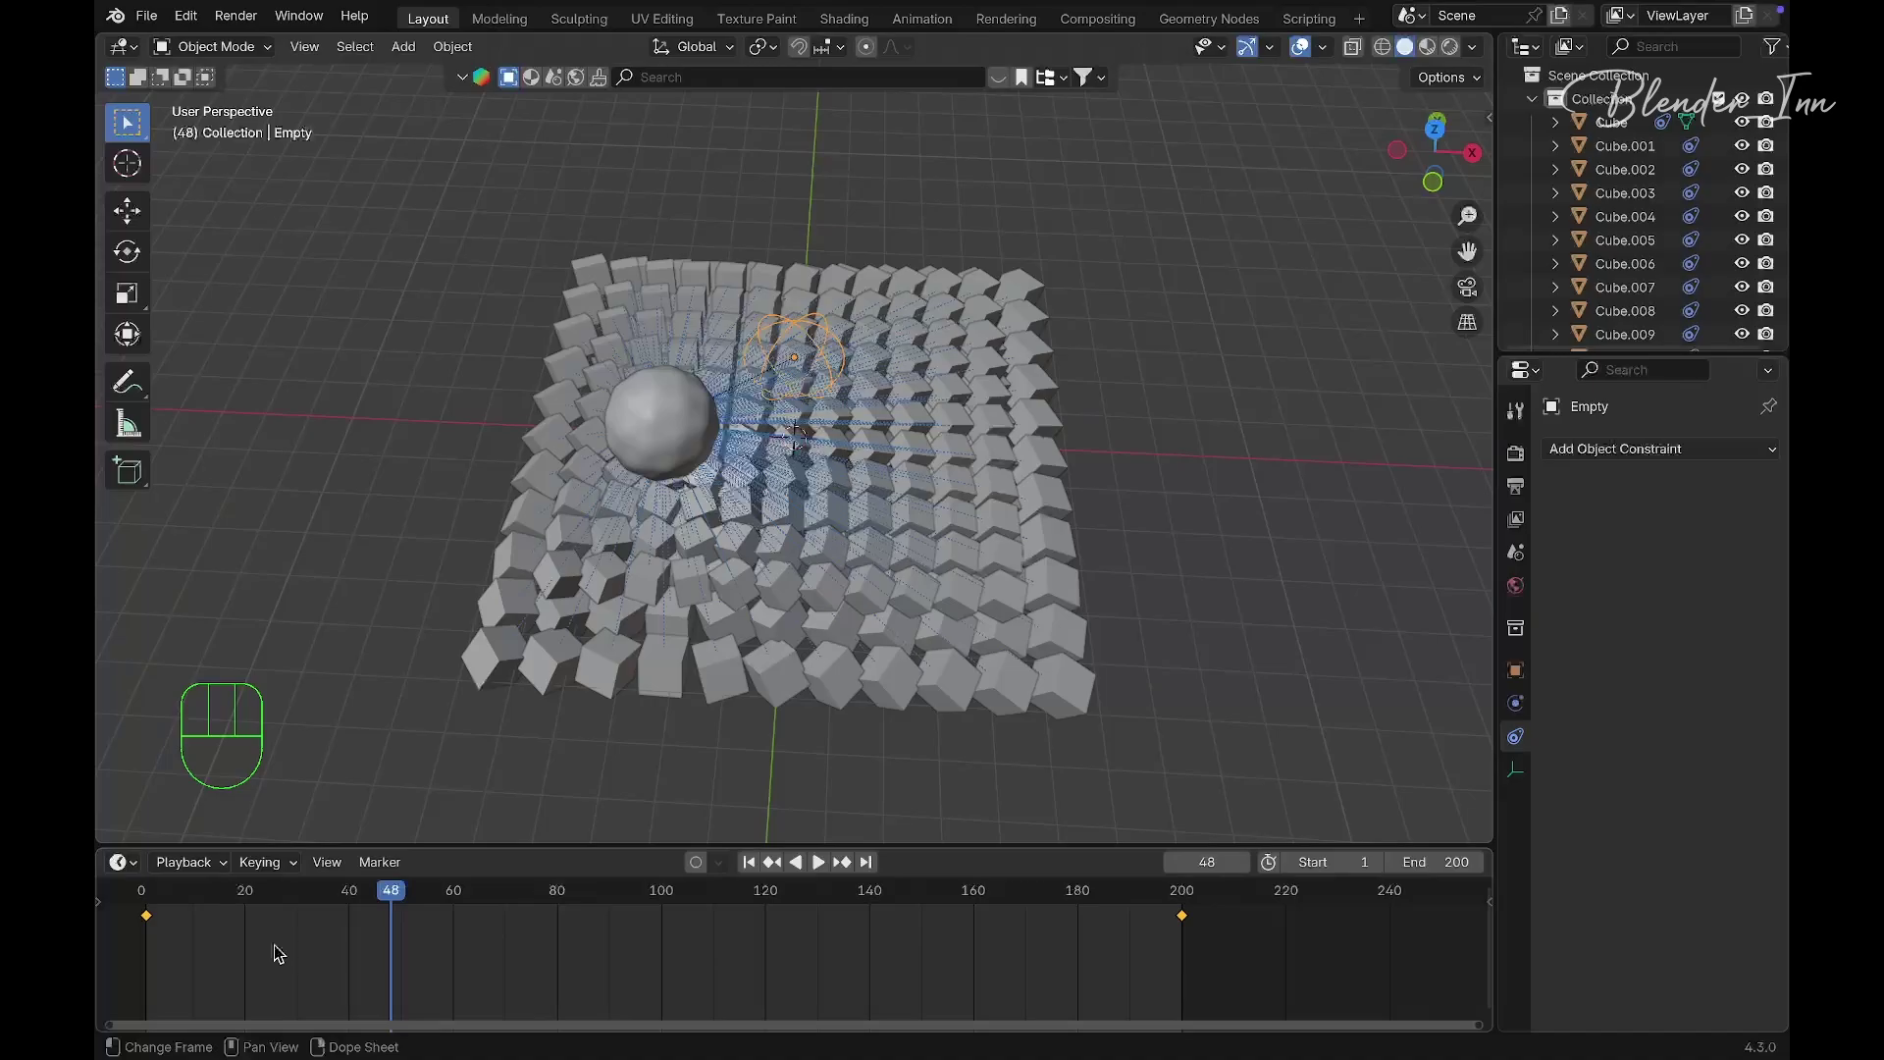
{"action": "key", "text": "v"}
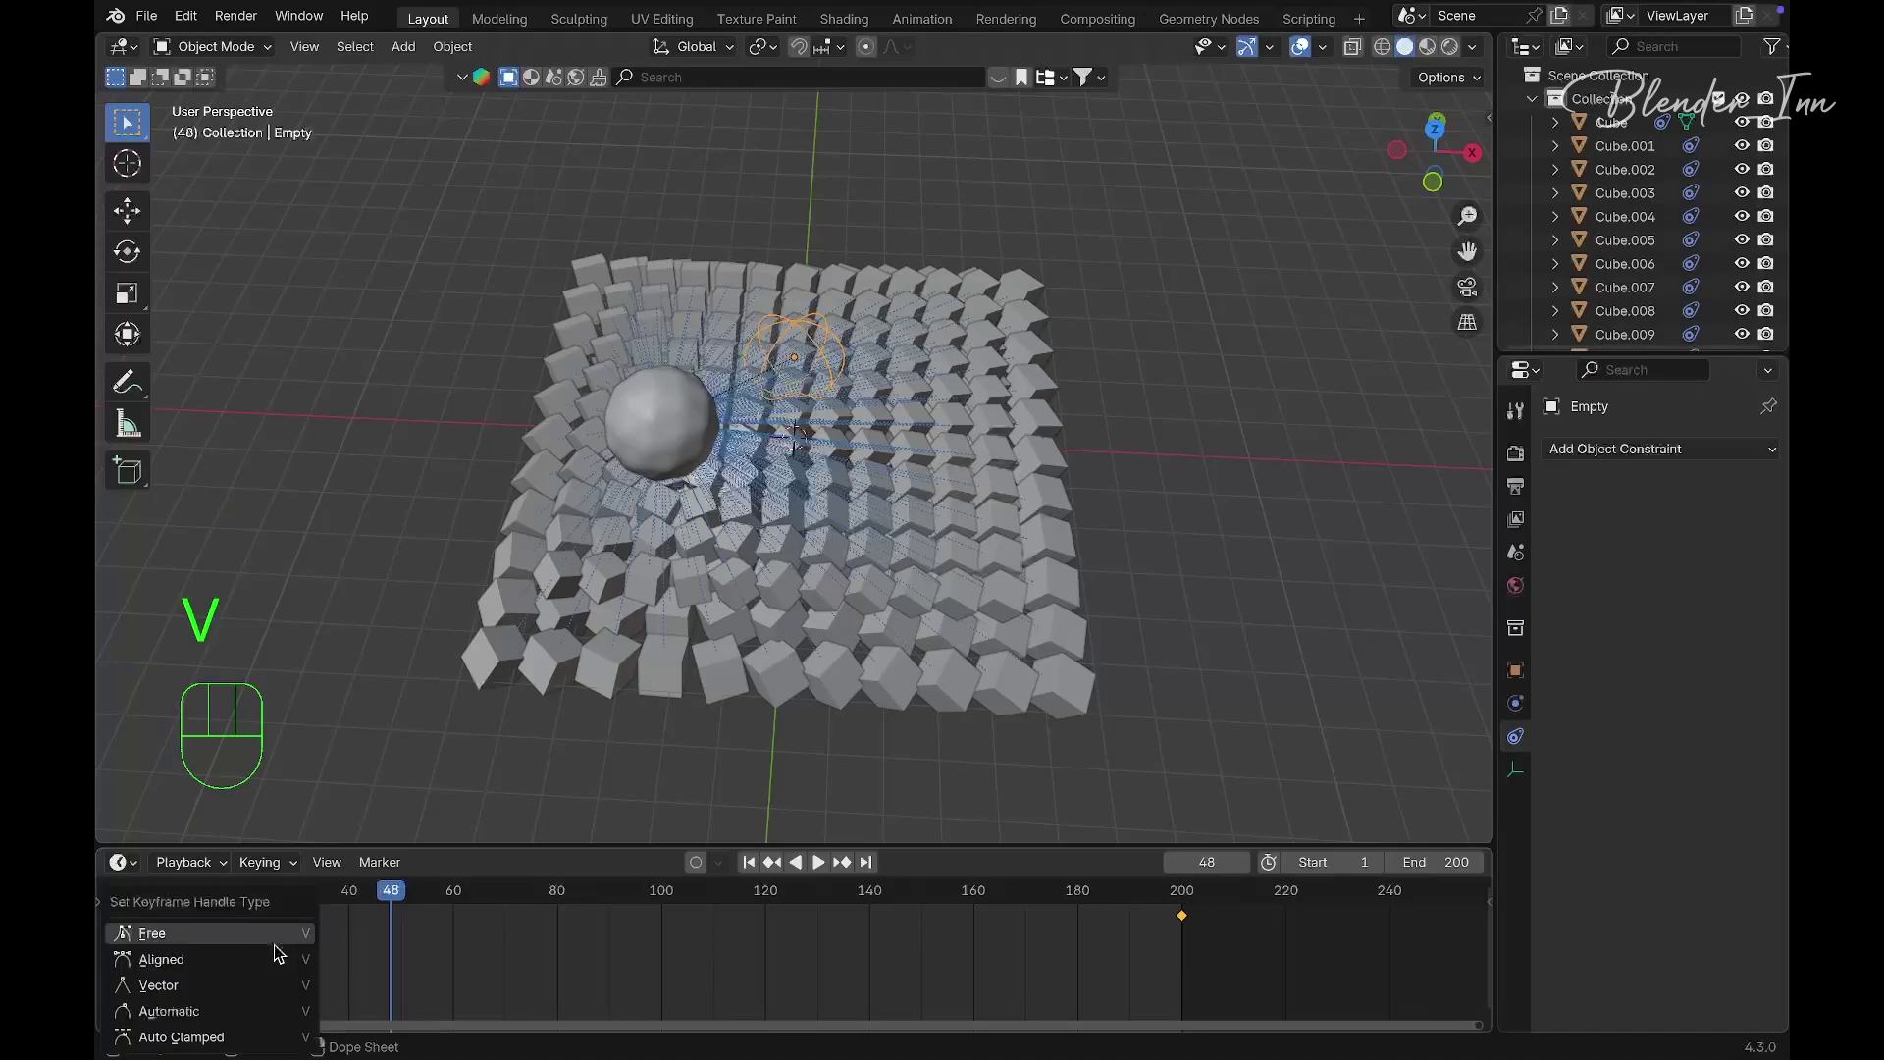
{"action": "left_click", "coordinate": [211, 986]}
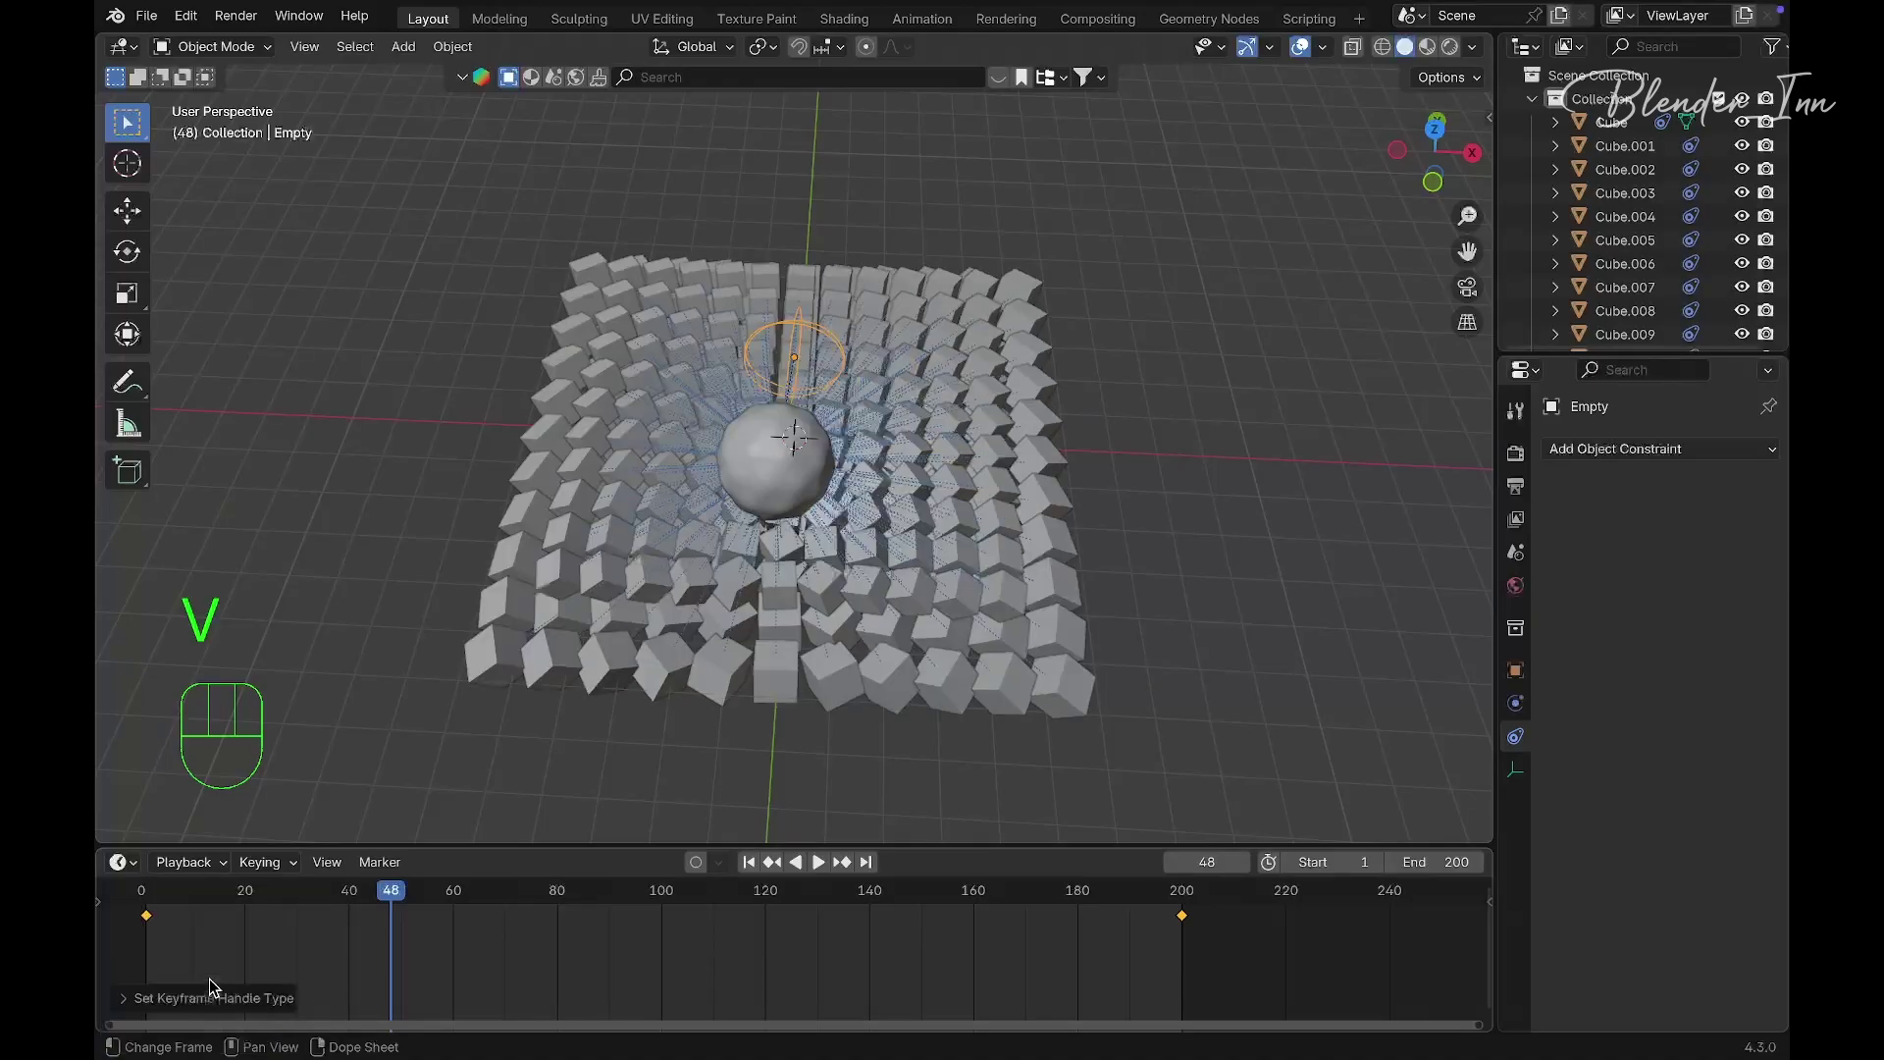
Play the animation from its start and inspect the ico sphere's motion over the cubes
{"action": "left_click", "coordinate": [137, 911]}
{"action": "key", "text": "space"}
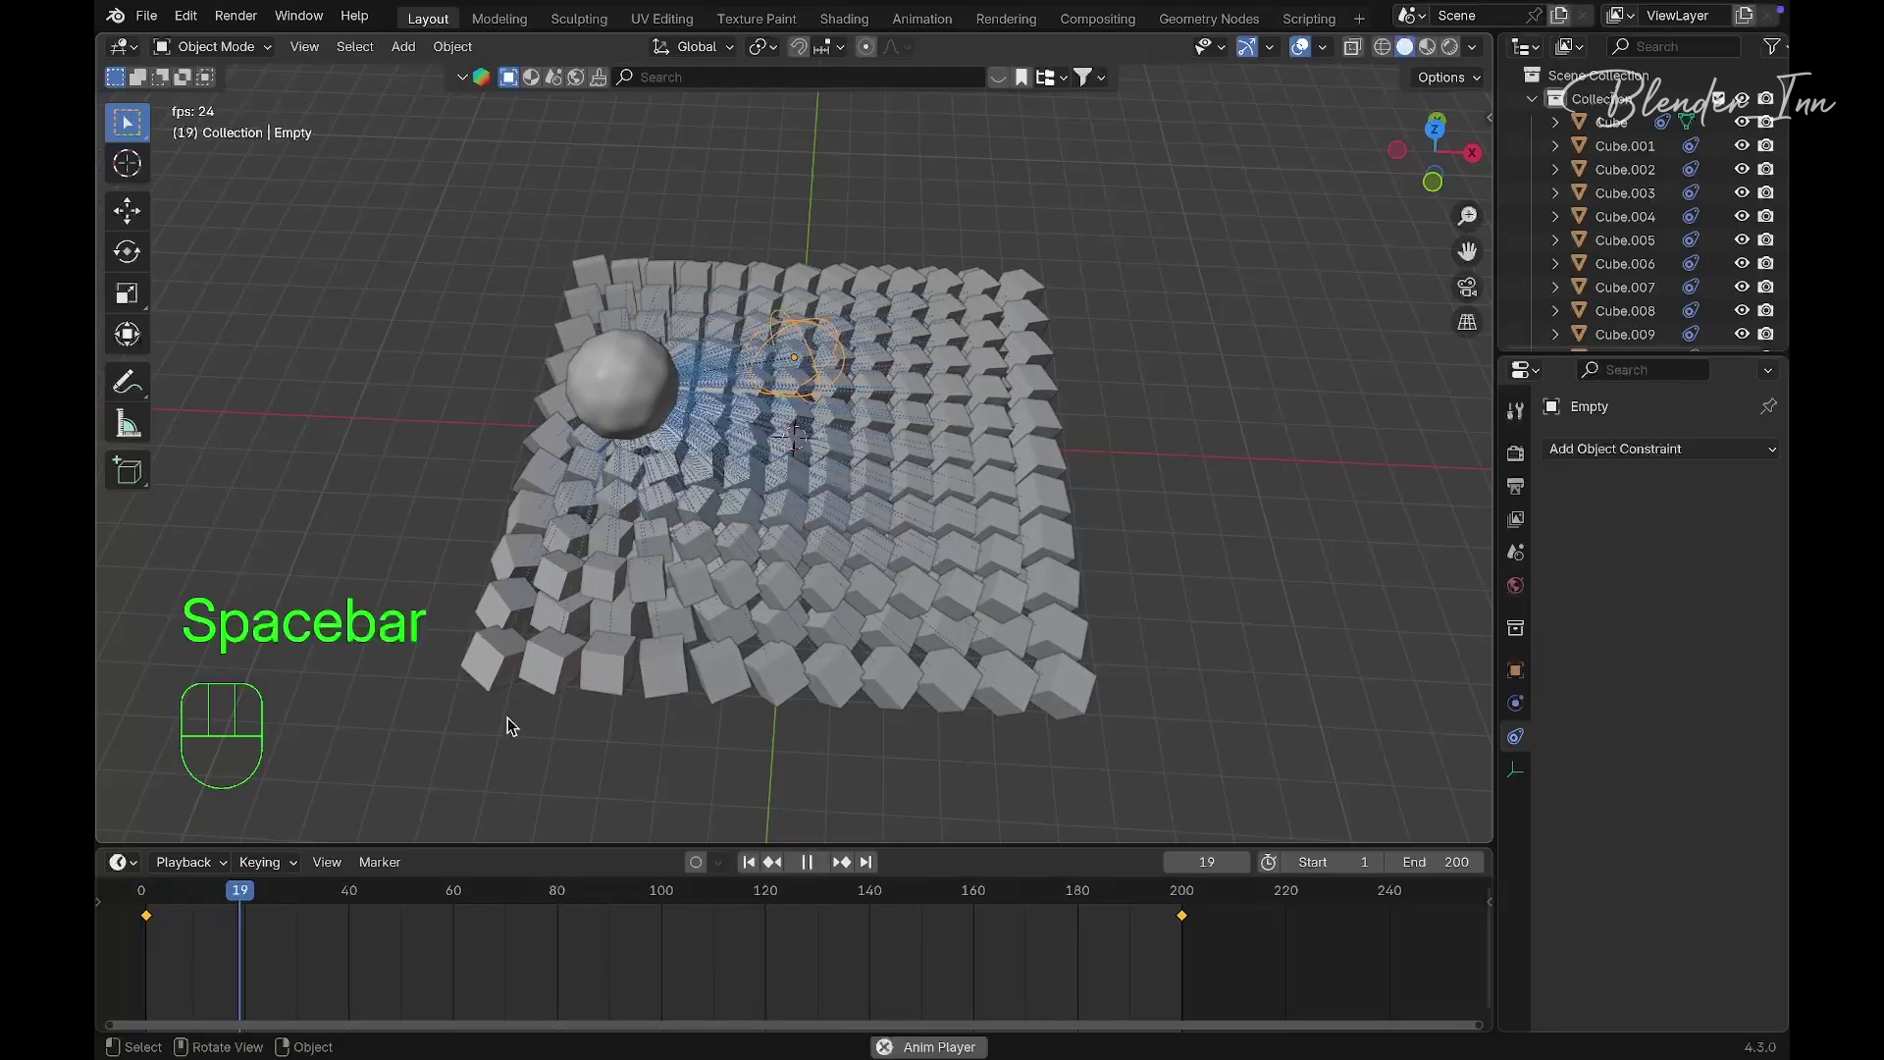
{"action": "middle_click_drag", "start_coordinate": [660, 475], "coordinate": [1148, 223]}
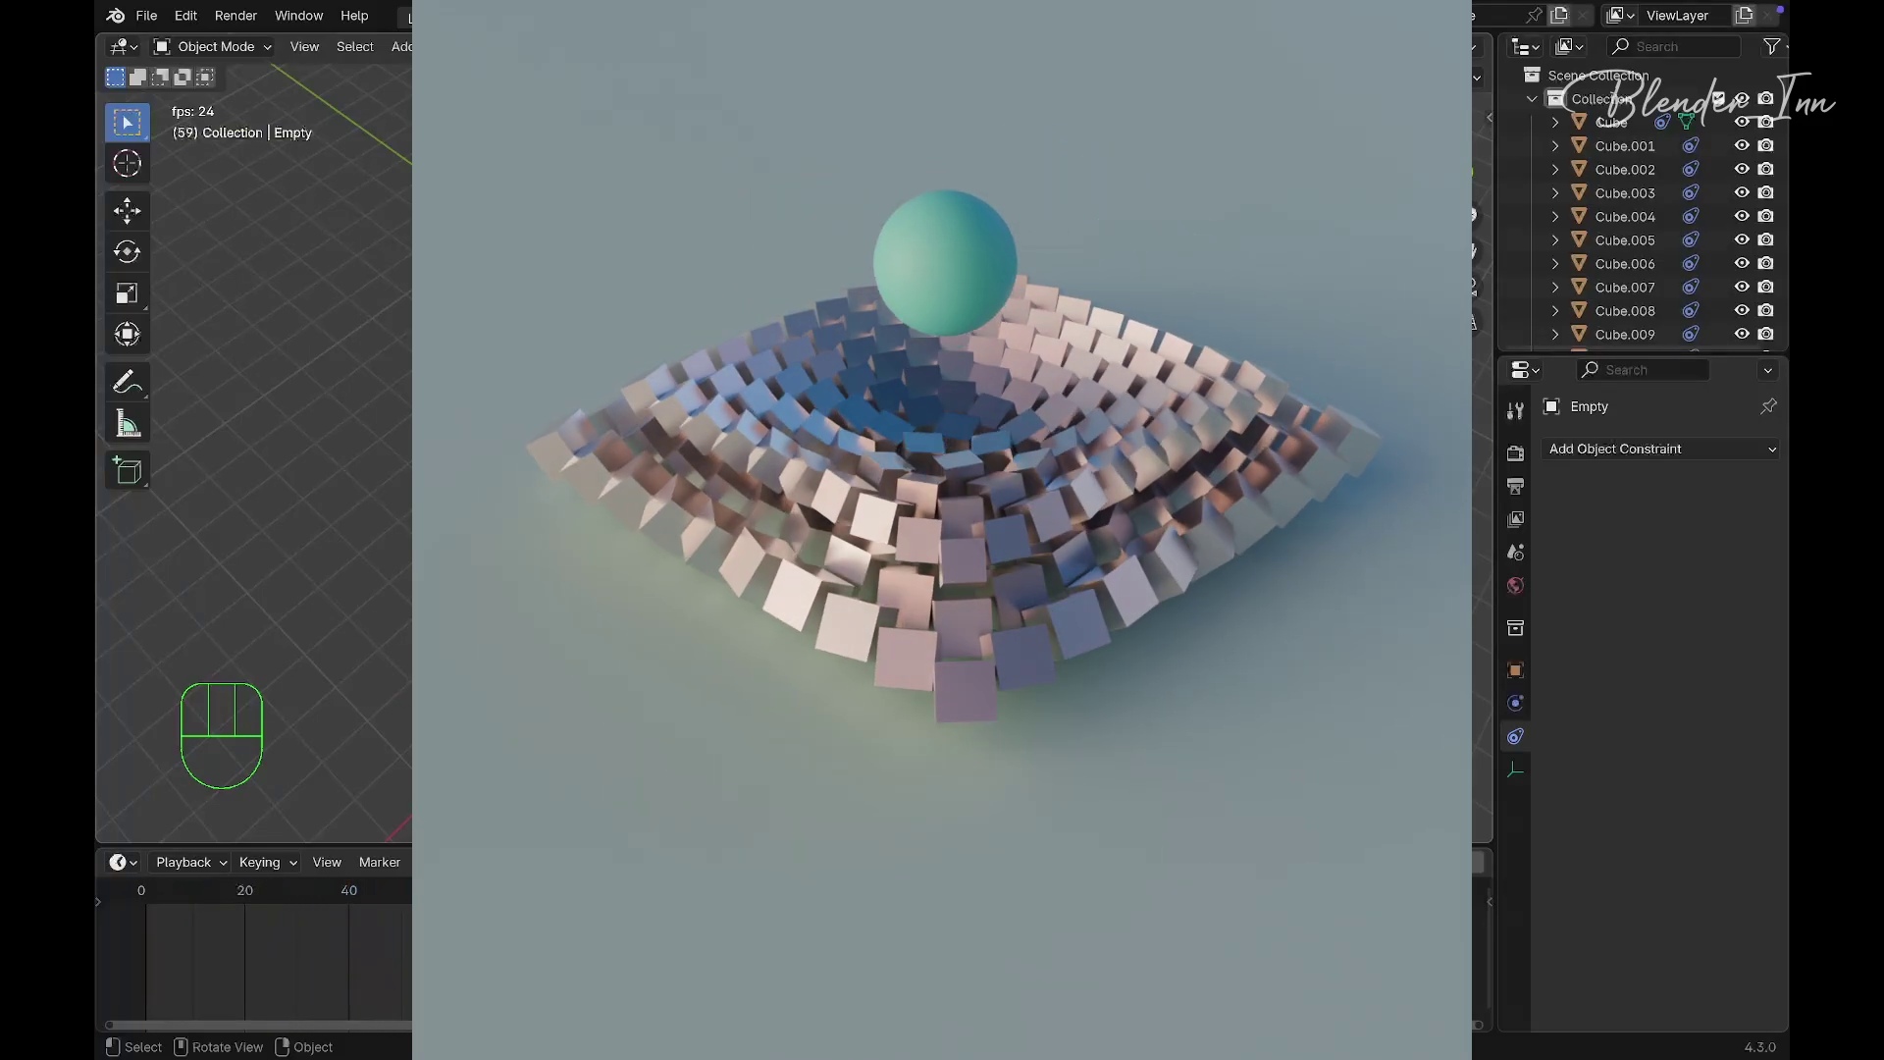
{"action": "key", "text": "space"}
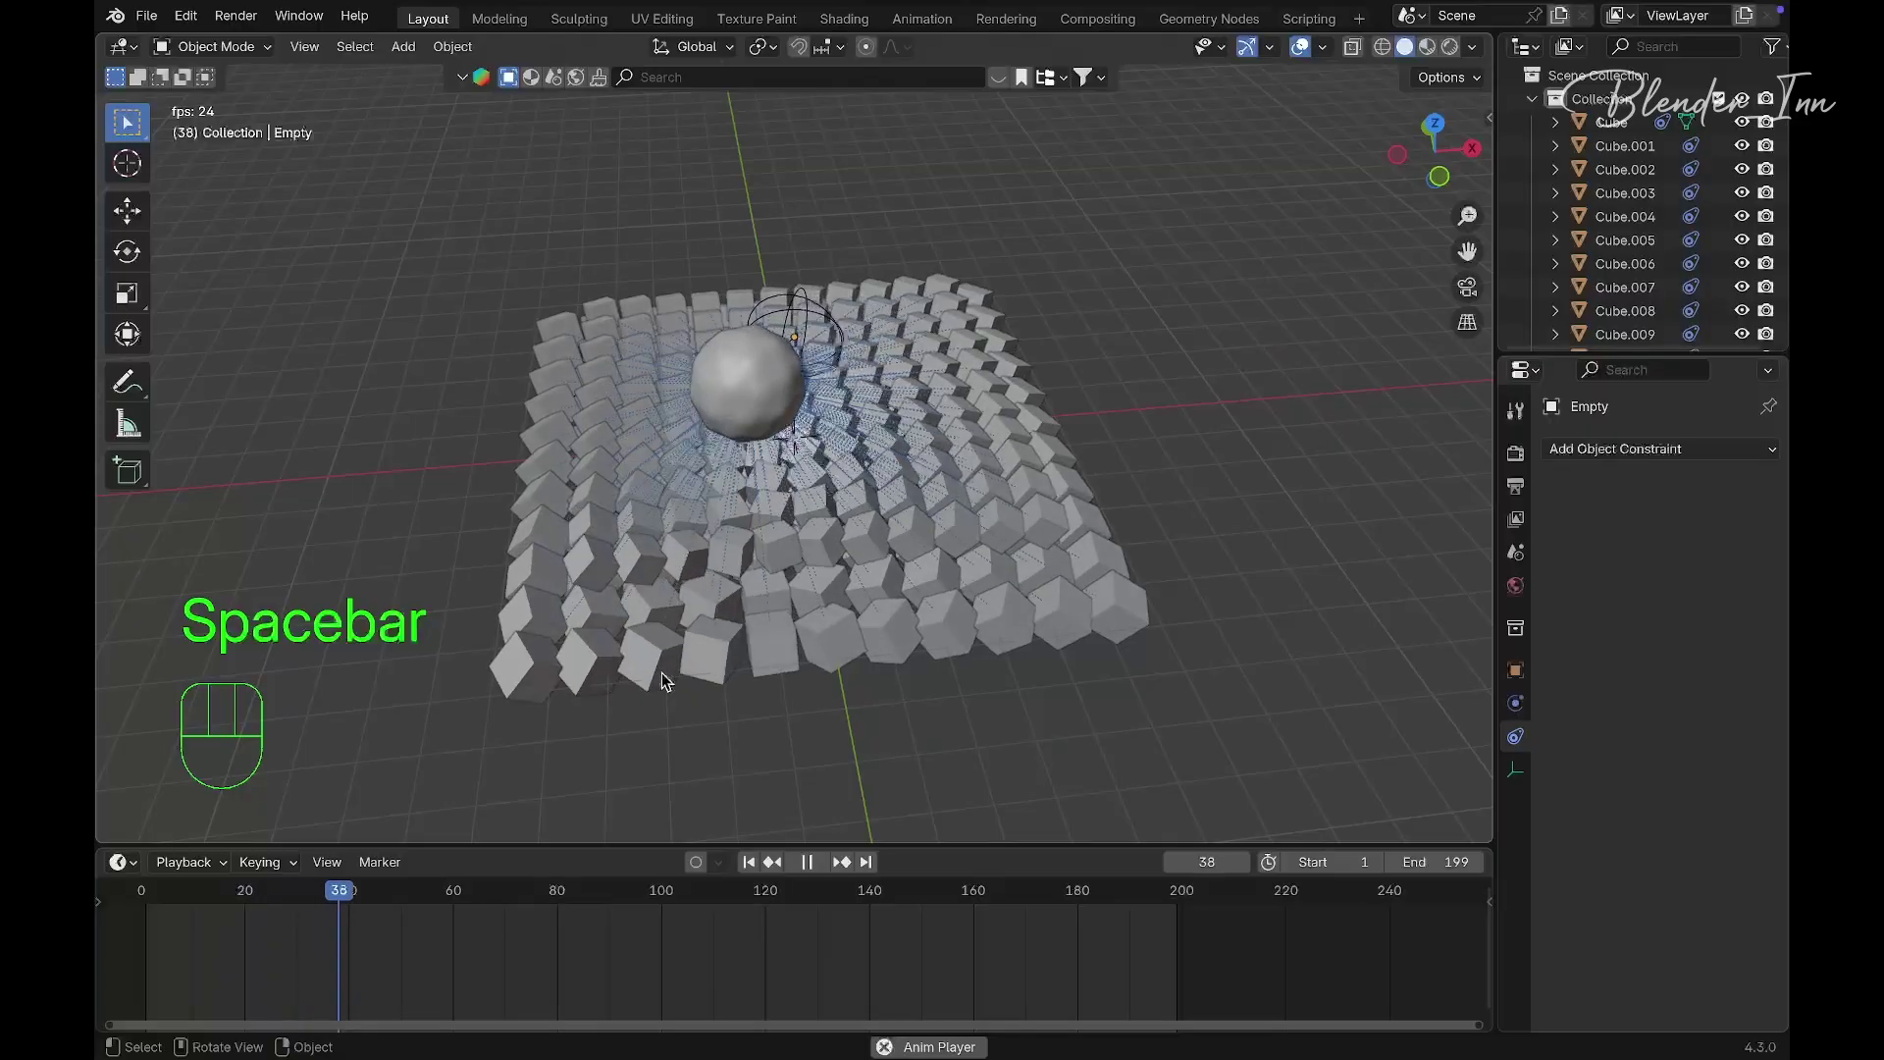